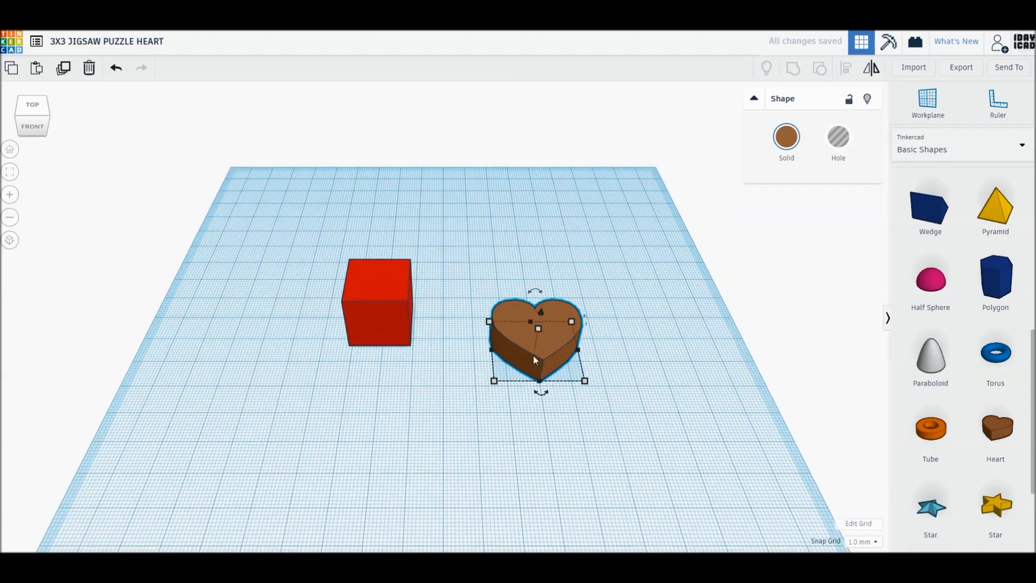
Step: Set the heart's height to 4 mm and the red box's height to 2 mm
{"action": "left_click", "coordinate": [588, 340]}
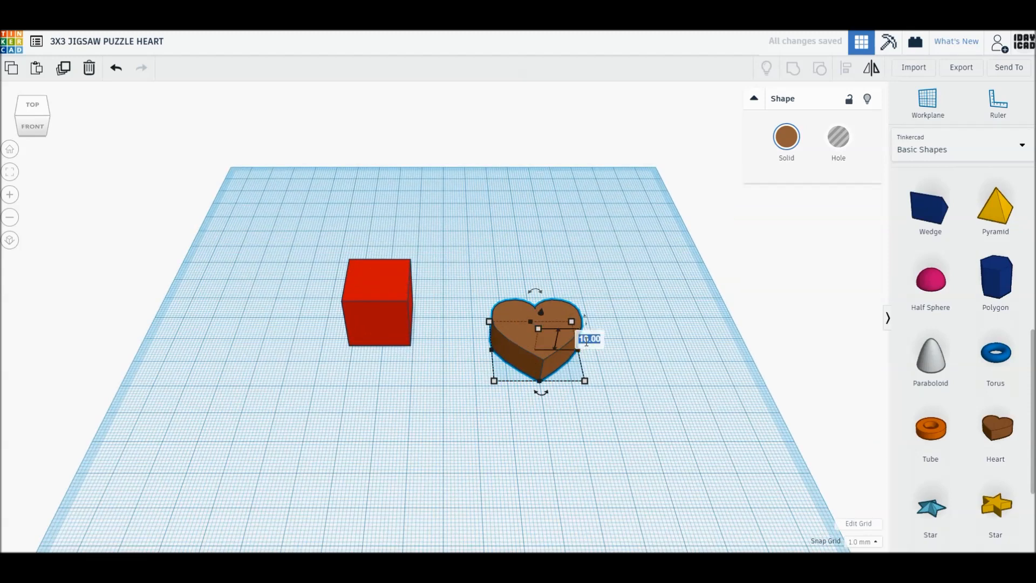
{"action": "type", "text": "4"}
{"action": "key", "text": "Return"}
{"action": "left_click", "coordinate": [371, 293]}
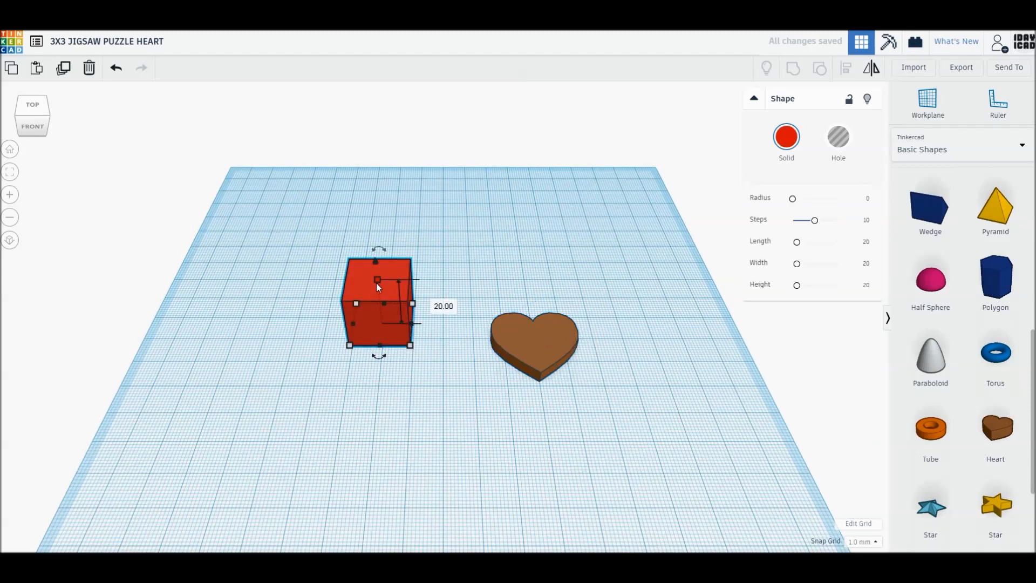
{"action": "left_click", "coordinate": [438, 304]}
{"action": "type", "text": "2"}
{"action": "key", "text": "Return"}
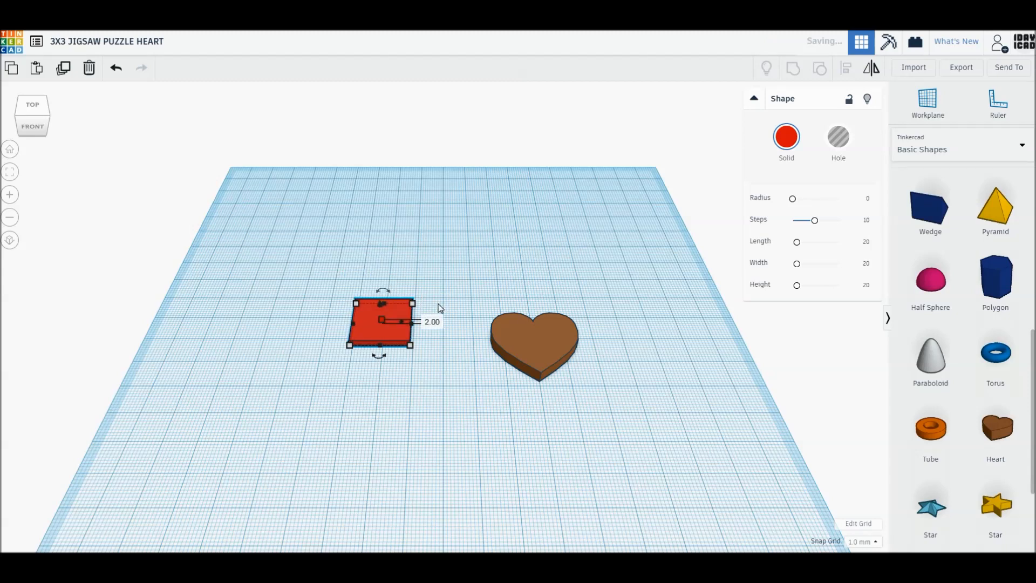
Step: Enlarge the red box into a square plate about 60 by 60 mm
{"action": "left_click", "coordinate": [9, 240]}
{"action": "left_click", "coordinate": [11, 150]}
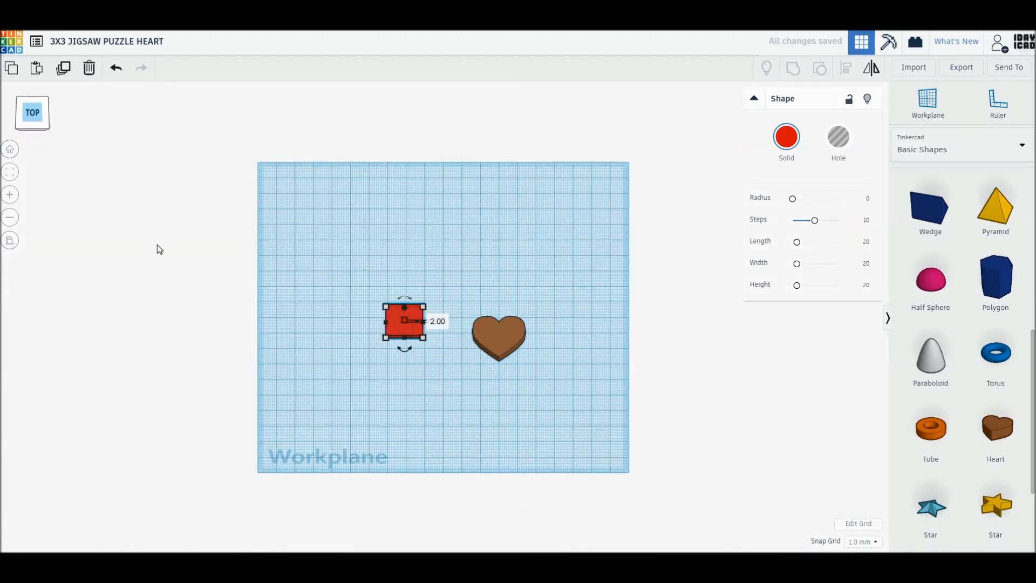
{"action": "scroll", "coordinate": [418, 382], "scroll_direction": "up", "scroll_amount": 3}
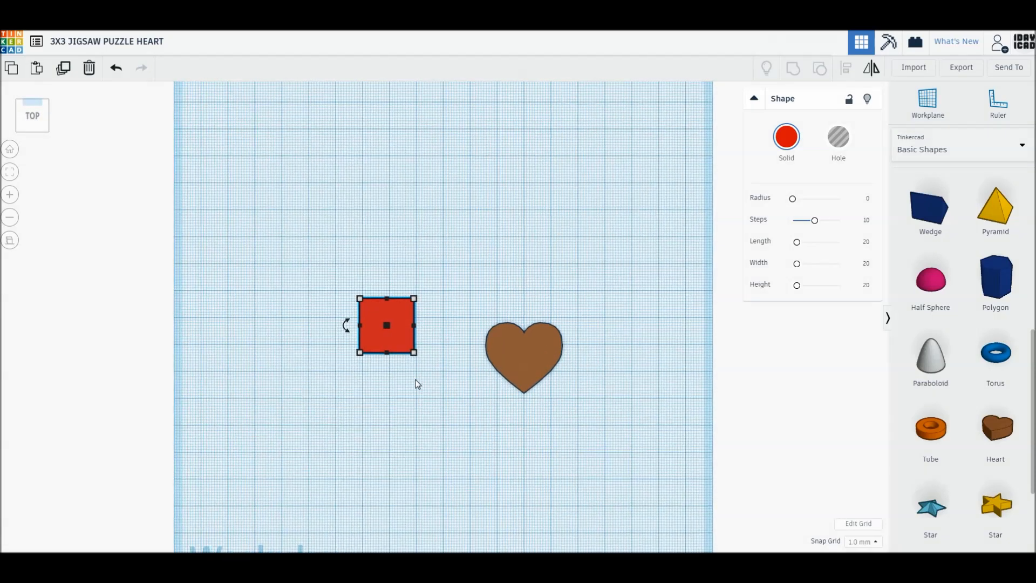
{"action": "left_click_drag", "start_coordinate": [380, 303], "coordinate": [393, 251]}
{"action": "left_click_drag", "start_coordinate": [411, 285], "coordinate": [546, 424]}
{"action": "left_click", "coordinate": [577, 432]}
Step: Move the heart onto the red plate and set its width and length to 60 mm each
{"action": "left_click_drag", "start_coordinate": [465, 299], "coordinate": [411, 264]}
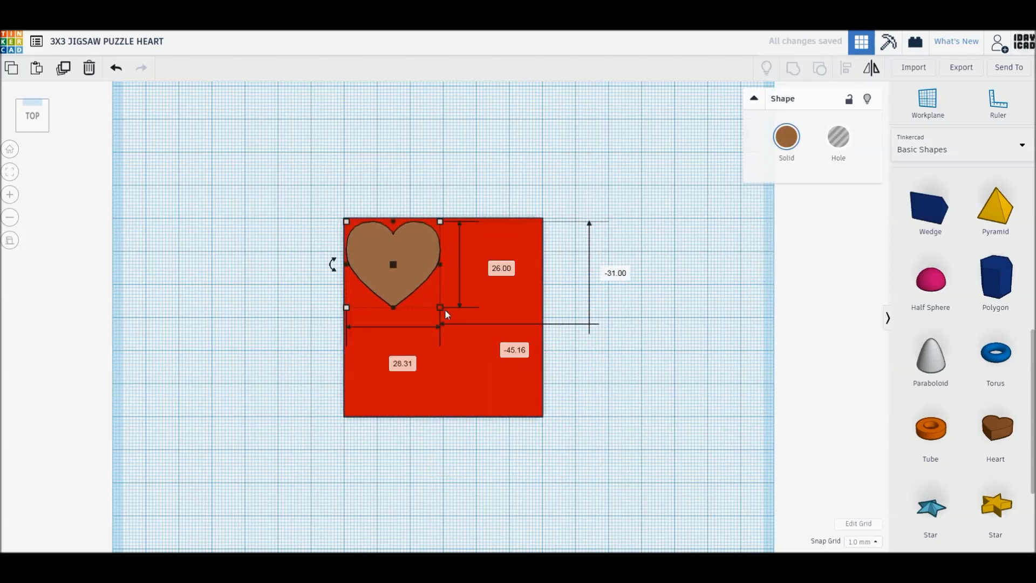
{"action": "left_click", "coordinate": [394, 361]}
{"action": "type", "text": "60"}
{"action": "key", "text": "Return"}
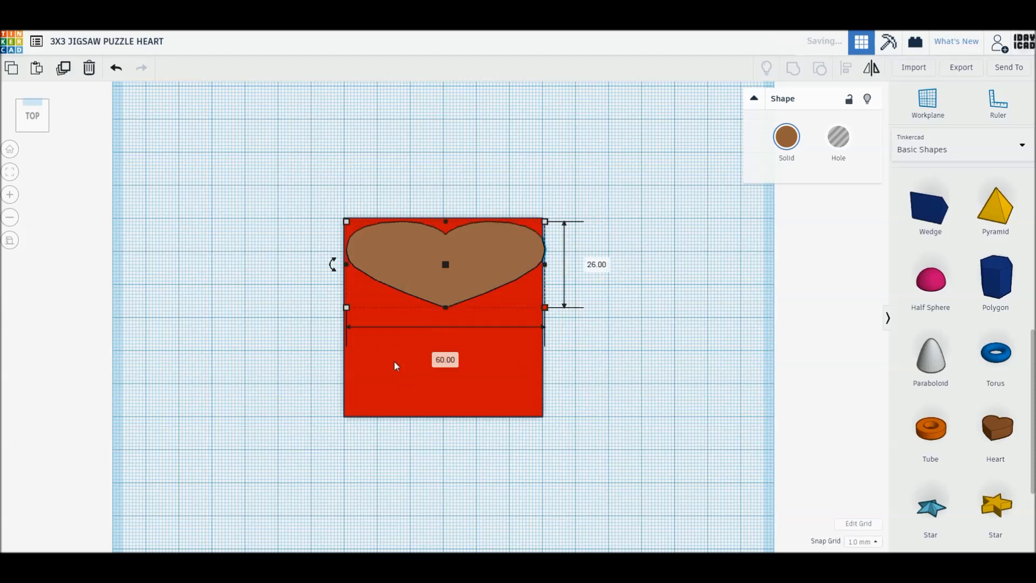
{"action": "left_click", "coordinate": [596, 265]}
{"action": "type", "text": "60"}
{"action": "key", "text": "Return"}
{"action": "left_click", "coordinate": [655, 336]}
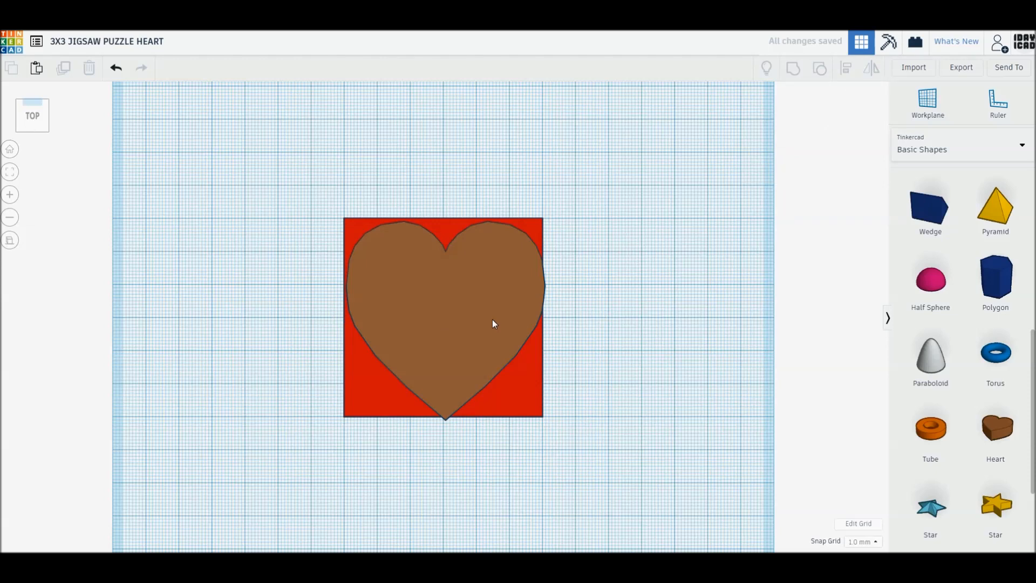
Step: Fit the heart exactly over the red plate and align the two shapes to their front-to-back centre
{"action": "left_click_drag", "start_coordinate": [492, 318], "coordinate": [489, 315]}
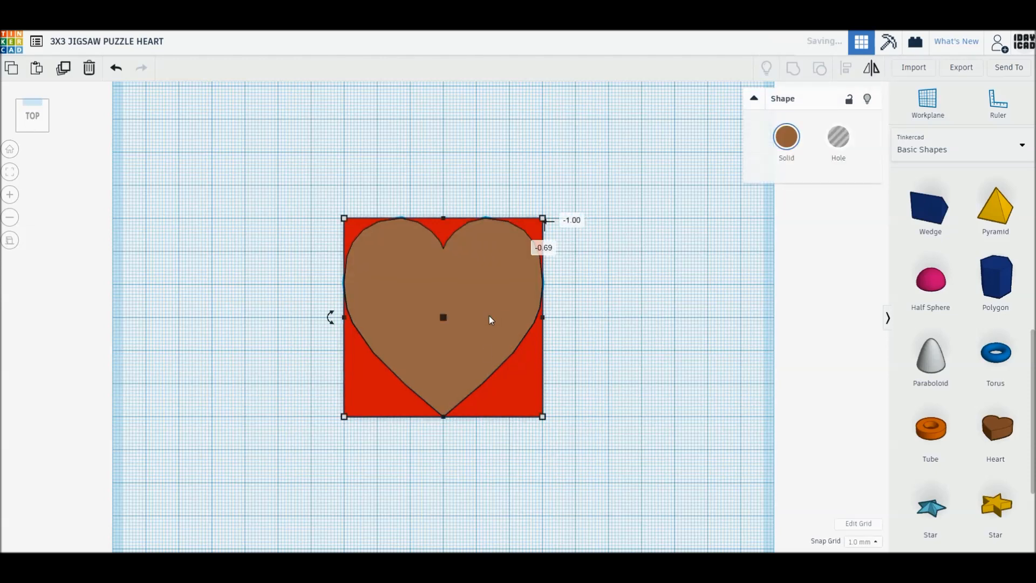
{"action": "left_click", "coordinate": [480, 383], "text": "shift"}
{"action": "key", "text": "l"}
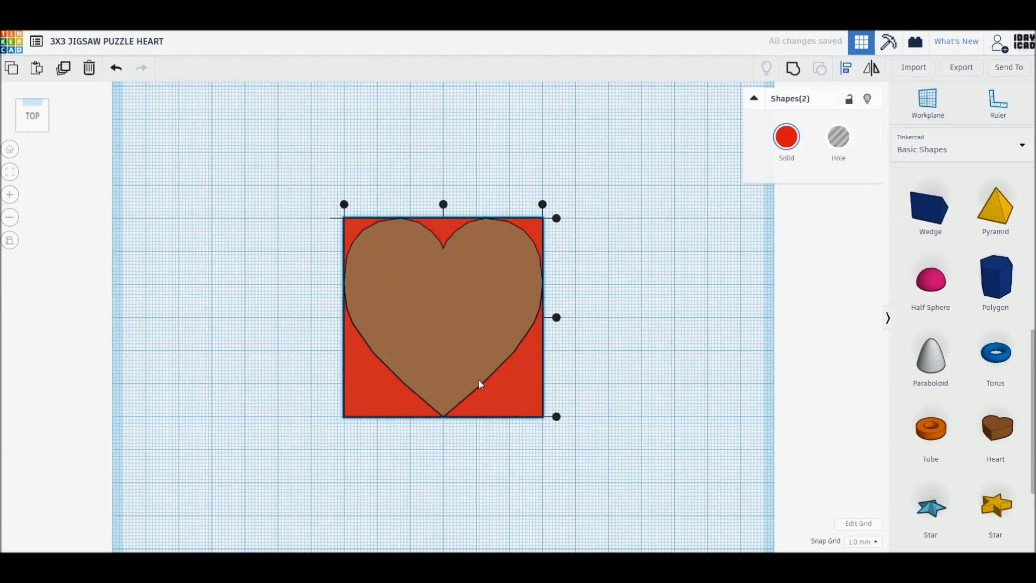
{"action": "left_click", "coordinate": [556, 317]}
{"action": "left_click", "coordinate": [683, 344]}
Step: Group the heart and the plate into one shape and colour it light pink
{"action": "key", "text": "ctrl+a"}
{"action": "key", "text": "ctrl+g"}
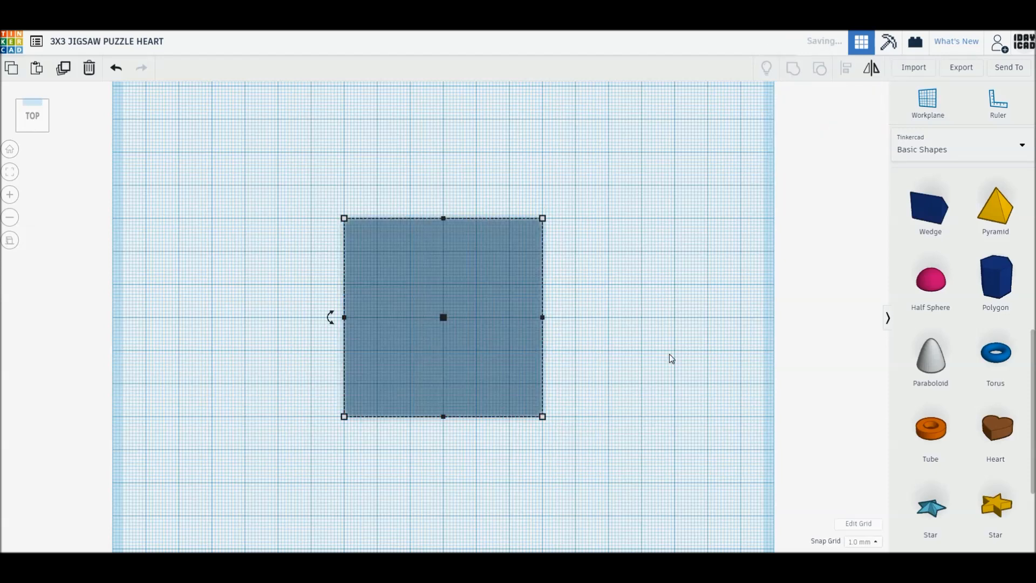
{"action": "left_click", "coordinate": [786, 136]}
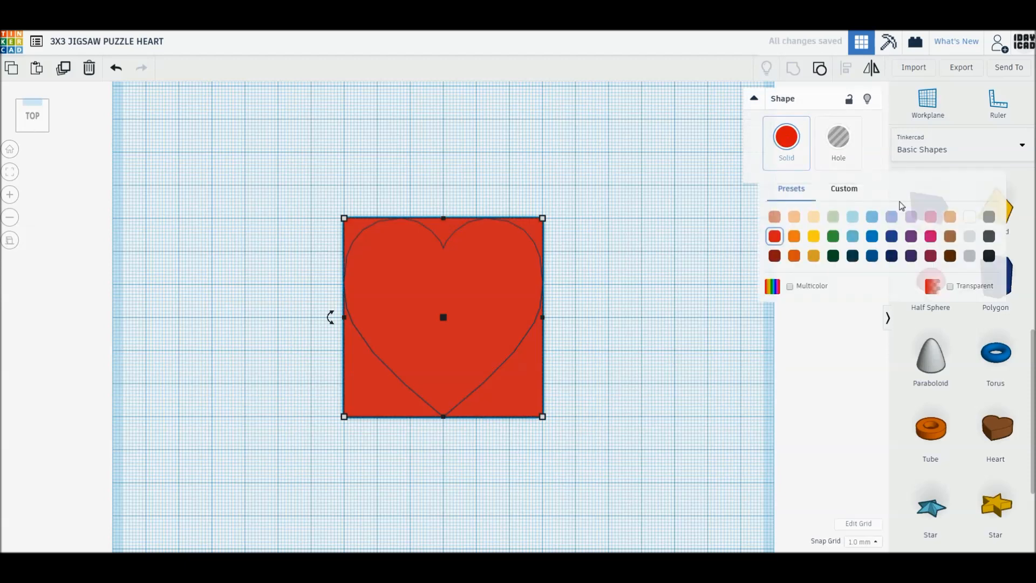
{"action": "left_click", "coordinate": [928, 219]}
{"action": "left_click", "coordinate": [647, 382]}
{"action": "right_click_drag", "start_coordinate": [626, 373], "coordinate": [610, 315]}
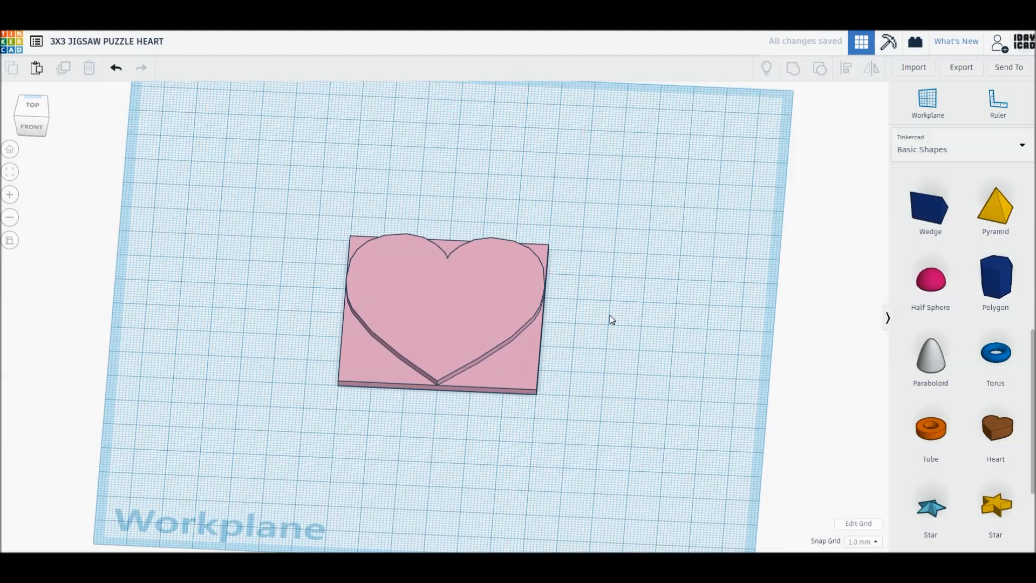
{"action": "right_click_drag", "start_coordinate": [205, 261], "coordinate": [205, 441]}
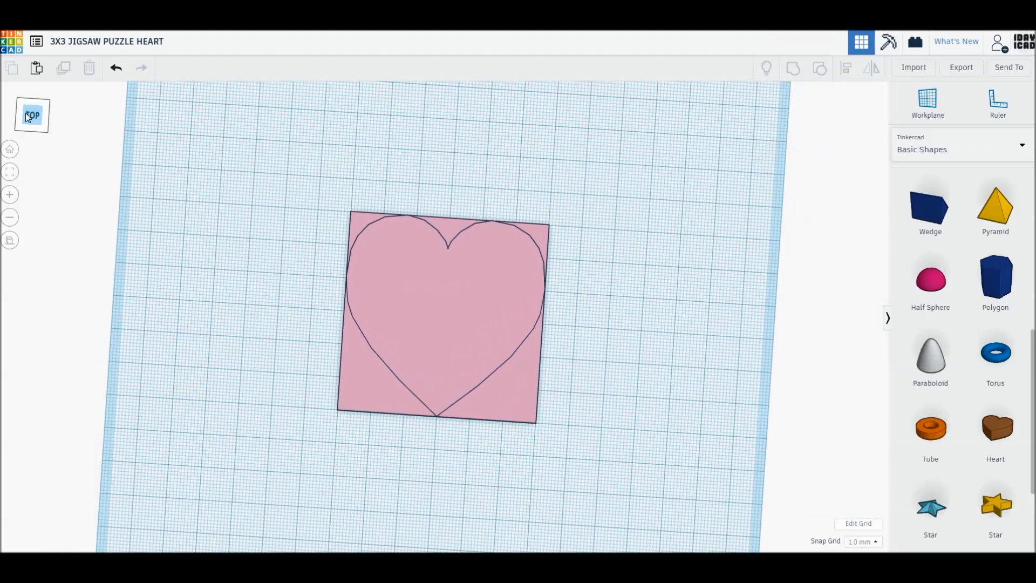
Step: Add a solid box beside the heart plate, lengthen it to 42 mm and widen it symmetrically about its centre
{"action": "left_click", "coordinate": [24, 113]}
{"action": "scroll", "coordinate": [962, 382], "scroll_direction": "up", "scroll_amount": 7}
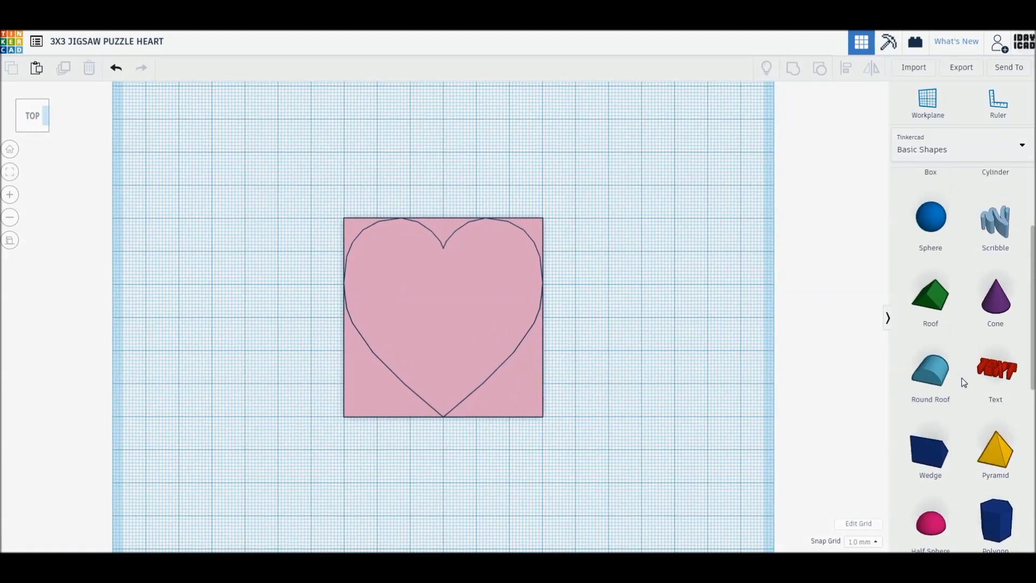
{"action": "left_click_drag", "start_coordinate": [941, 327], "coordinate": [609, 318]}
{"action": "left_click_drag", "start_coordinate": [642, 351], "coordinate": [646, 429]}
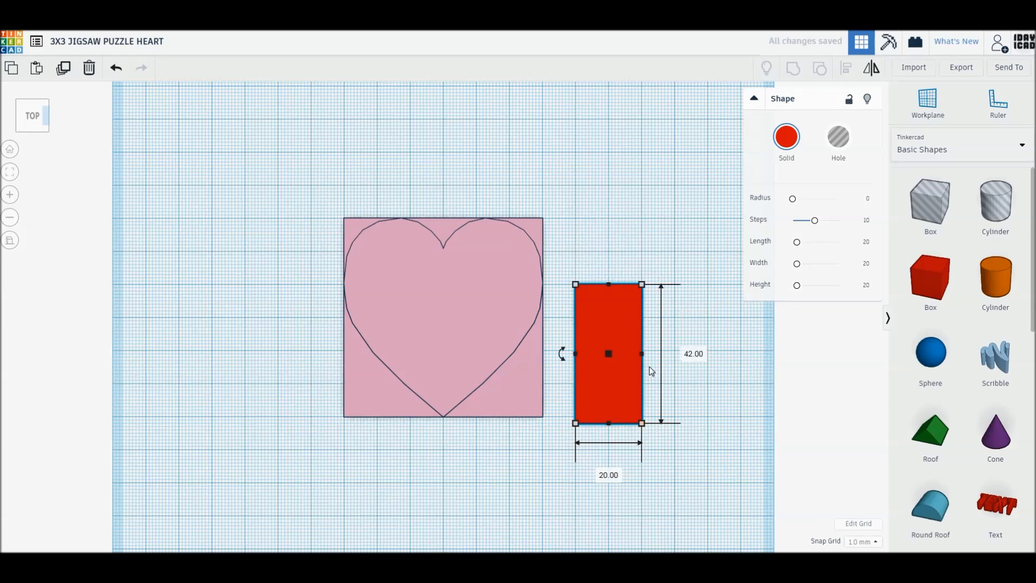
{"action": "left_click_drag", "start_coordinate": [646, 357], "coordinate": [656, 358], "text": "alt"}
{"action": "left_click", "coordinate": [665, 364]}
Step: Place a copy of the red box beside the original and a spare copy of the heart plate above the boxes
{"action": "left_click", "coordinate": [619, 335]}
{"action": "left_click_drag", "start_coordinate": [619, 335], "coordinate": [714, 328], "text": "alt"}
{"action": "left_click", "coordinate": [662, 348]}
{"action": "left_click", "coordinate": [453, 337]}
{"action": "left_click_drag", "start_coordinate": [453, 337], "coordinate": [678, 156], "text": "alt"}
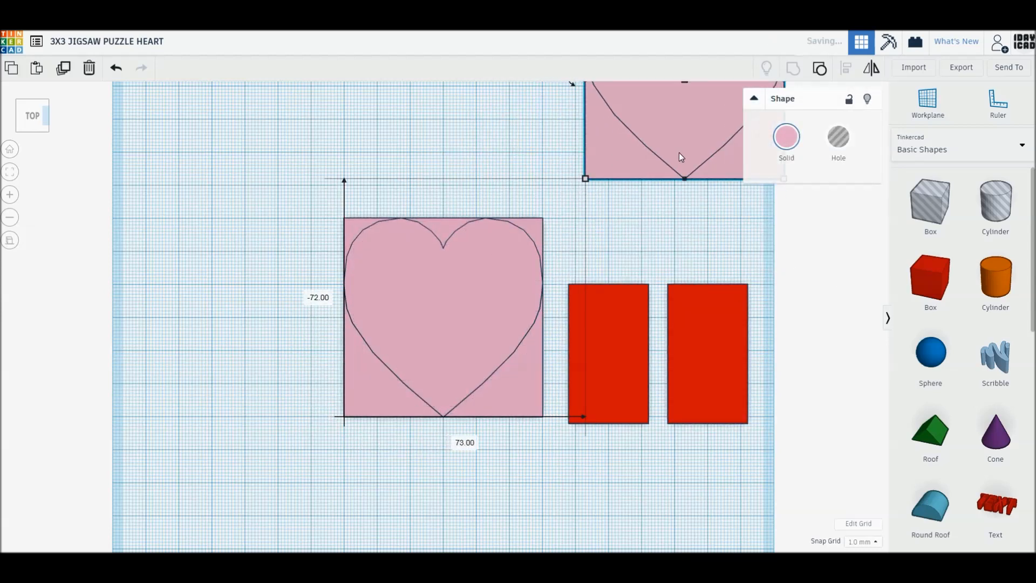
Step: Add a solid cylinder above the first red box and shrink it to about 8 mm in diameter
{"action": "left_click_drag", "start_coordinate": [645, 274], "coordinate": [631, 274]}
{"action": "middle_click_drag", "start_coordinate": [701, 324], "coordinate": [631, 330]}
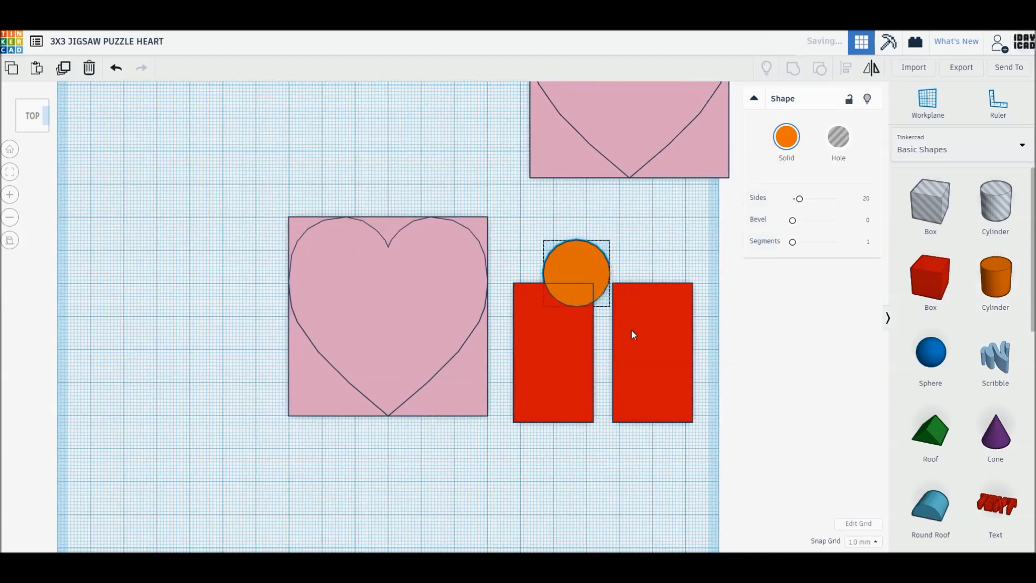
{"action": "scroll", "coordinate": [629, 354], "scroll_direction": "up", "scroll_amount": 2}
{"action": "scroll", "coordinate": [633, 344], "scroll_direction": "up", "scroll_amount": 1}
{"action": "left_click_drag", "start_coordinate": [648, 301], "coordinate": [601, 255], "text": "alt"}
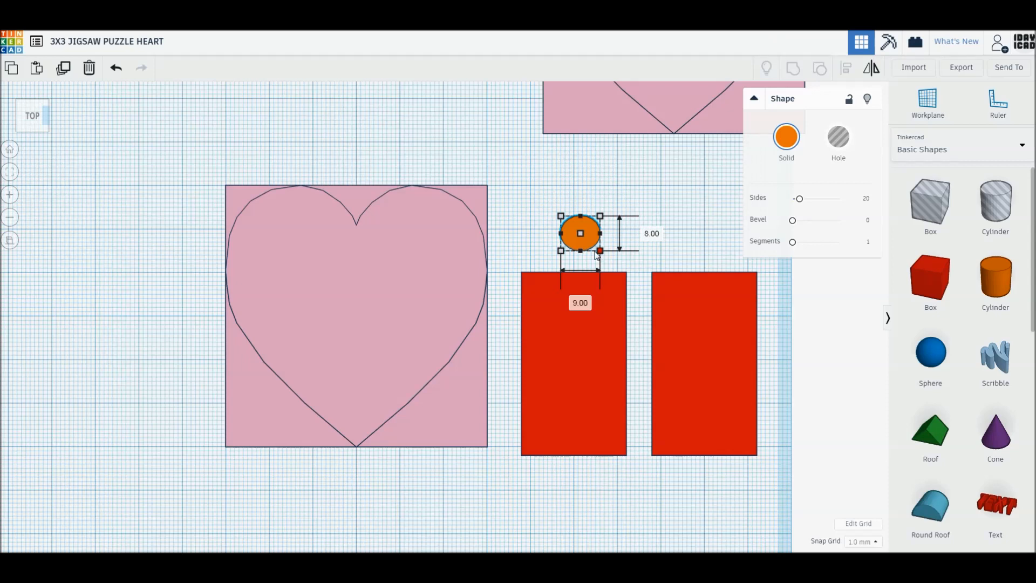
{"action": "left_click", "coordinate": [659, 221]}
Step: Move the cylinder onto the upper edge of the first red box, centred across its width and mostly inside it
{"action": "left_click_drag", "start_coordinate": [576, 245], "coordinate": [575, 291]}
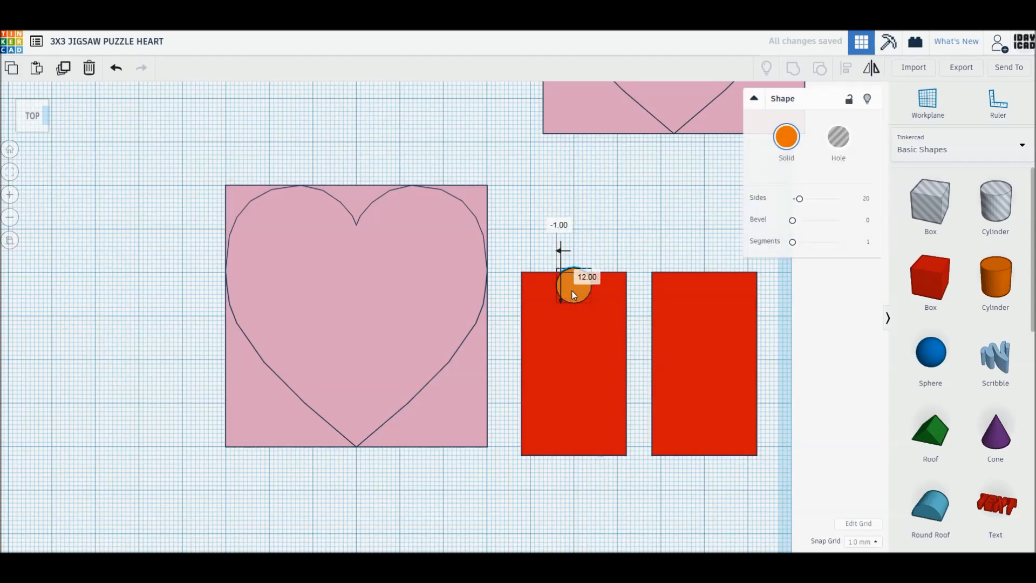
{"action": "left_click_drag", "start_coordinate": [571, 292], "coordinate": [572, 294]}
{"action": "left_click", "coordinate": [649, 231]}
Step: Place a copy of the cylinder on the second box's upper edge, centred across its width and mostly protruding beyond it
{"action": "middle_click_drag", "start_coordinate": [582, 317], "coordinate": [477, 318]}
{"action": "scroll", "coordinate": [571, 316], "scroll_direction": "up", "scroll_amount": 3}
{"action": "left_click", "coordinate": [475, 262]}
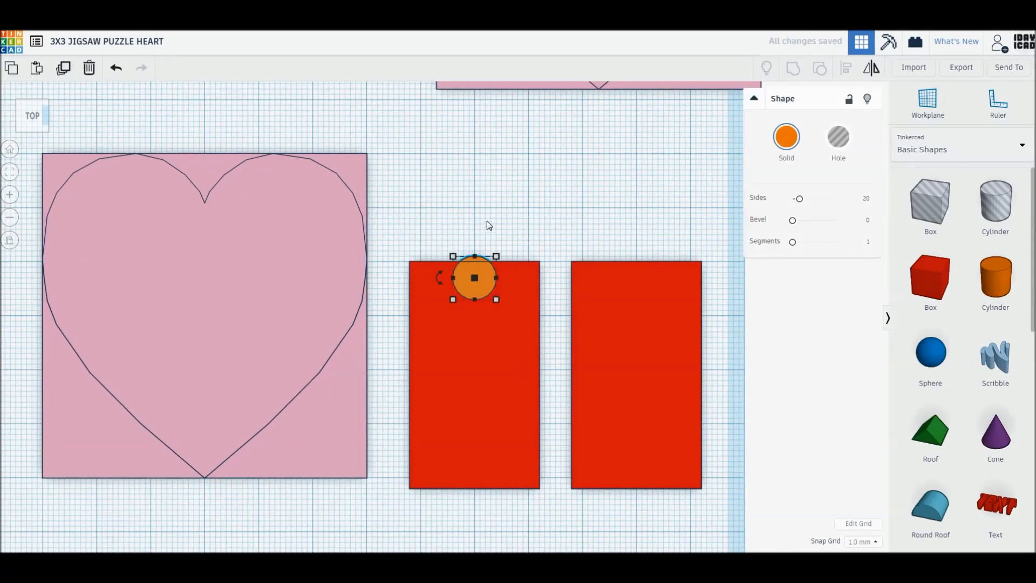
{"action": "left_click", "coordinate": [482, 249]}
{"action": "left_click_drag", "start_coordinate": [481, 259], "coordinate": [638, 227], "text": "alt"}
{"action": "left_click", "coordinate": [664, 250]}
Step: Resize the second box's cylinder to 8.5 by 8.5 mm
{"action": "left_click", "coordinate": [645, 257]}
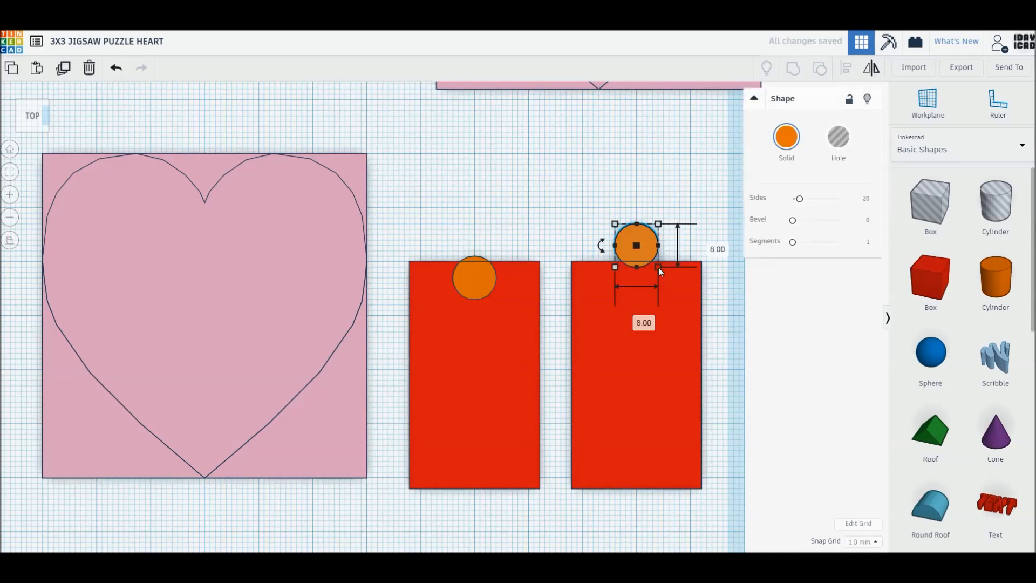
{"action": "left_click_drag", "start_coordinate": [662, 270], "coordinate": [663, 271], "text": "alt+shift"}
{"action": "type", "text": ".5"}
{"action": "key", "text": "Return"}
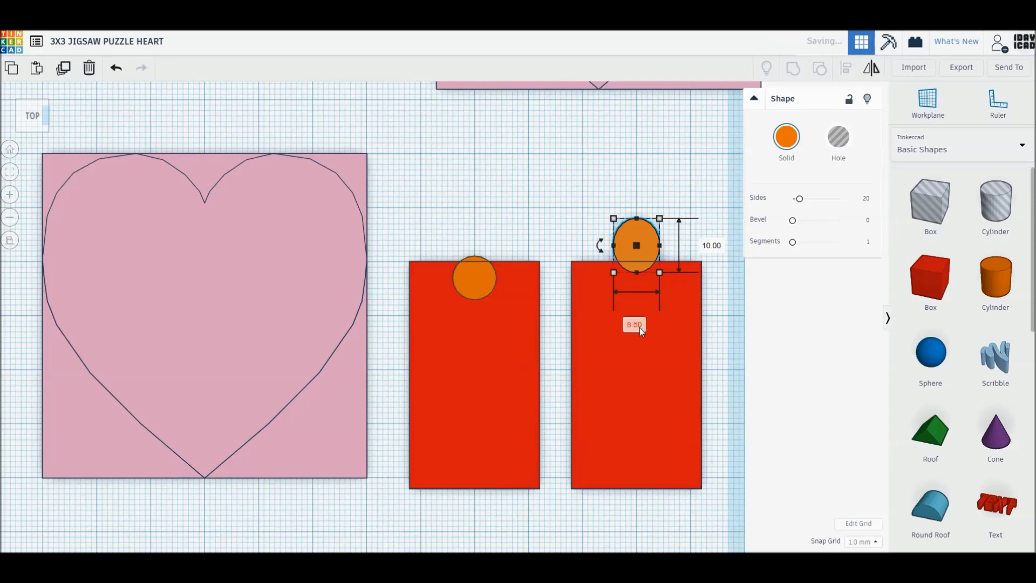
{"action": "left_click", "coordinate": [709, 246]}
{"action": "type", "text": "8.5"}
{"action": "key", "text": "Return"}
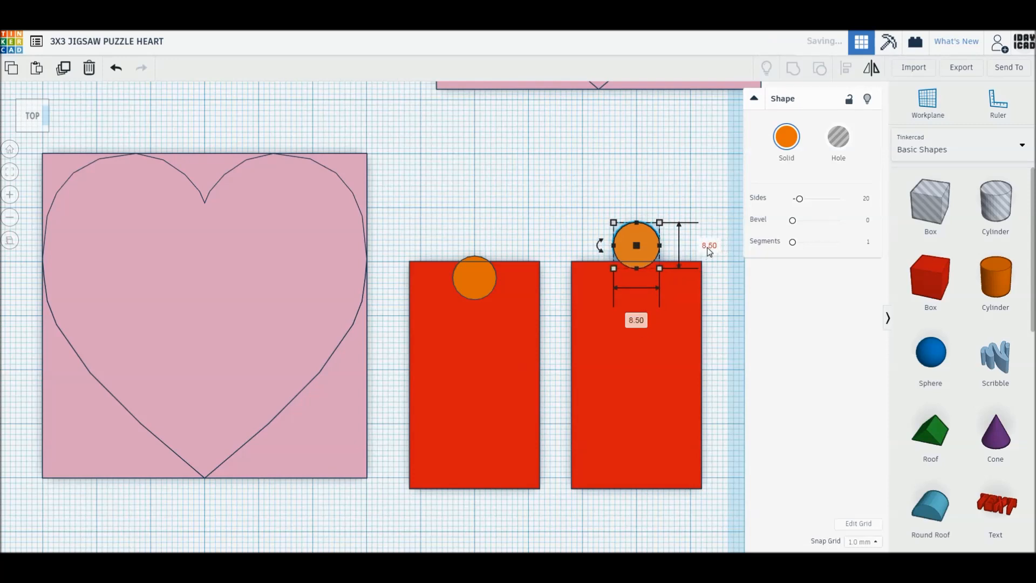
Step: Turn the first box's cylinder into a hole and group it with the box to cut a round notch
{"action": "left_click", "coordinate": [474, 290]}
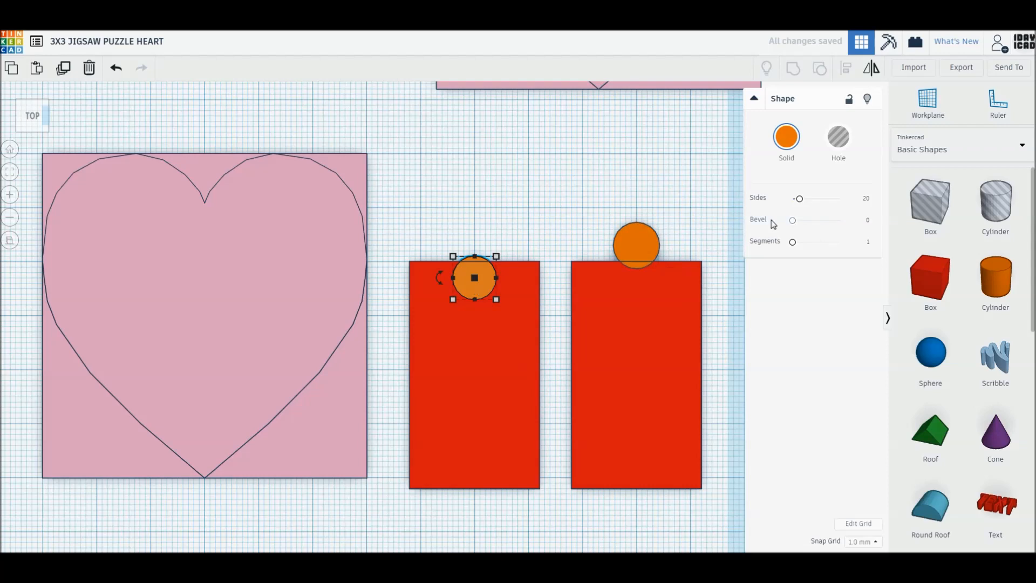
{"action": "left_click", "coordinate": [838, 136]}
{"action": "left_click_drag", "start_coordinate": [486, 238], "coordinate": [530, 346]}
{"action": "key", "text": "ctrl+g"}
Step: Group the protruding cylinder with the second box and turn both the notched and tabbed shapes into holes
{"action": "left_click_drag", "start_coordinate": [610, 186], "coordinate": [681, 363]}
{"action": "key", "text": "ctrl+g"}
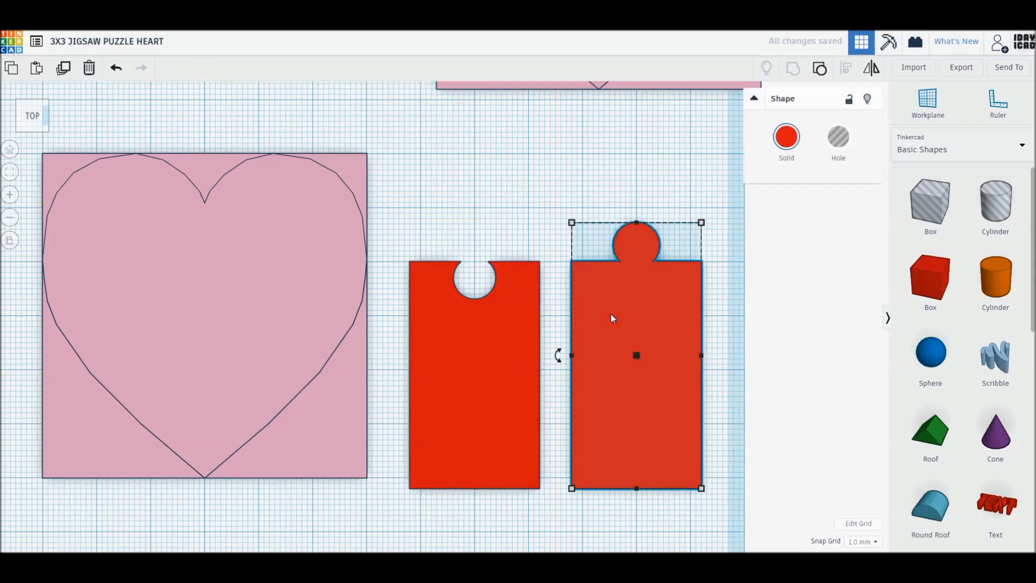
{"action": "left_click", "coordinate": [504, 297], "text": "shift"}
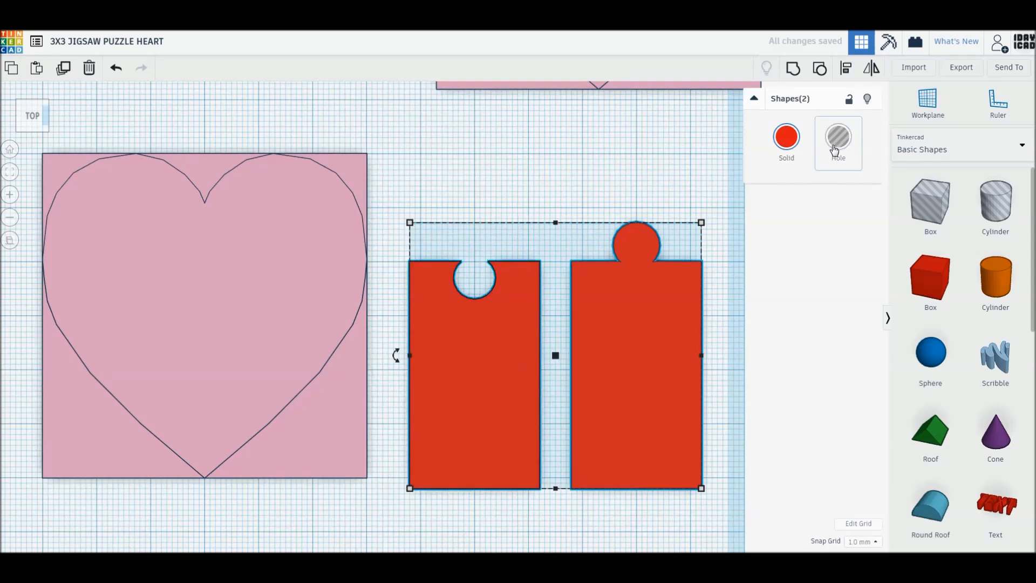
{"action": "left_click", "coordinate": [836, 137]}
{"action": "left_click", "coordinate": [814, 262]}
{"action": "middle_click_drag", "start_coordinate": [421, 377], "coordinate": [541, 391]}
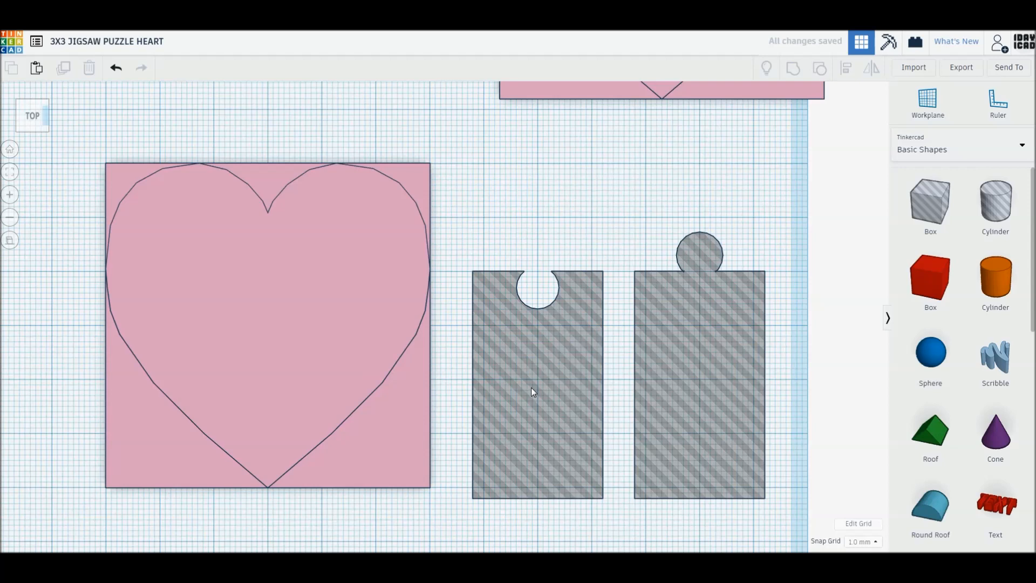
{"action": "left_click_drag", "start_coordinate": [663, 393], "coordinate": [131, 401]}
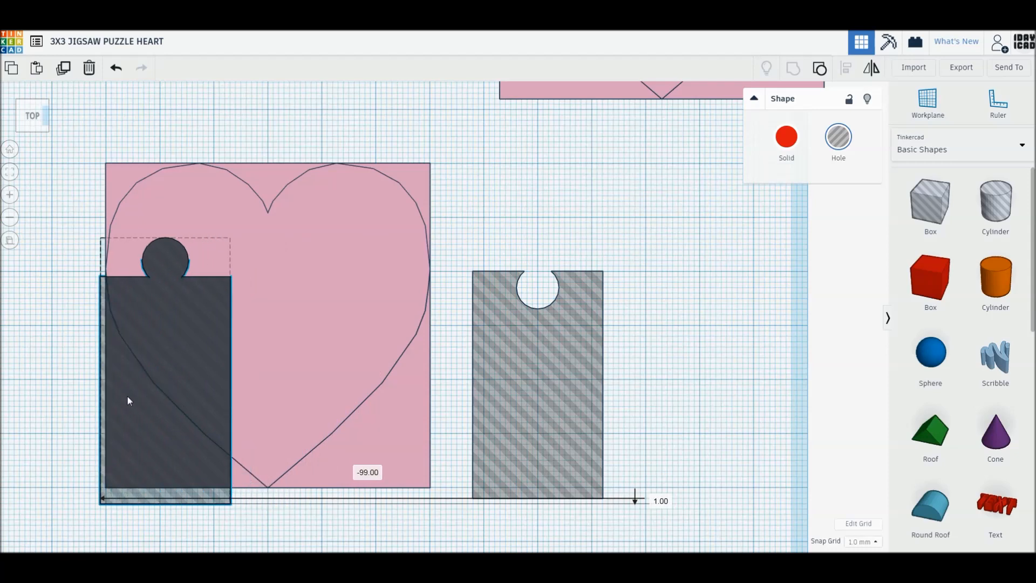
{"action": "left_click_drag", "start_coordinate": [128, 400], "coordinate": [131, 396]}
{"action": "key", "text": "ctrl+z"}
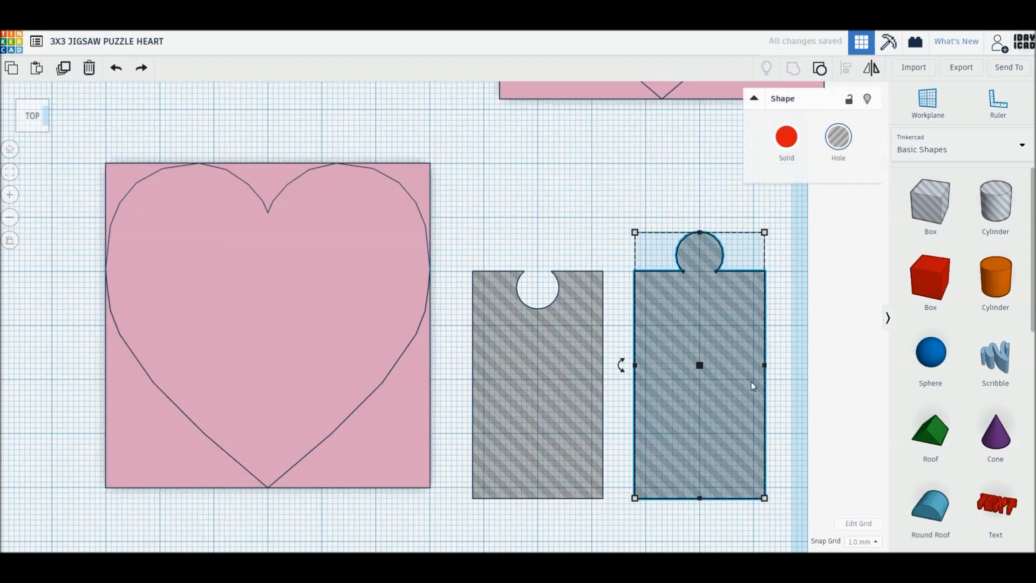
Step: Place a copy of the tabbed cutter over the plate's lower left and a notched copy, rotated 90° counter-clockwise, over its upper right
{"action": "left_click_drag", "start_coordinate": [278, 391], "coordinate": [175, 392]}
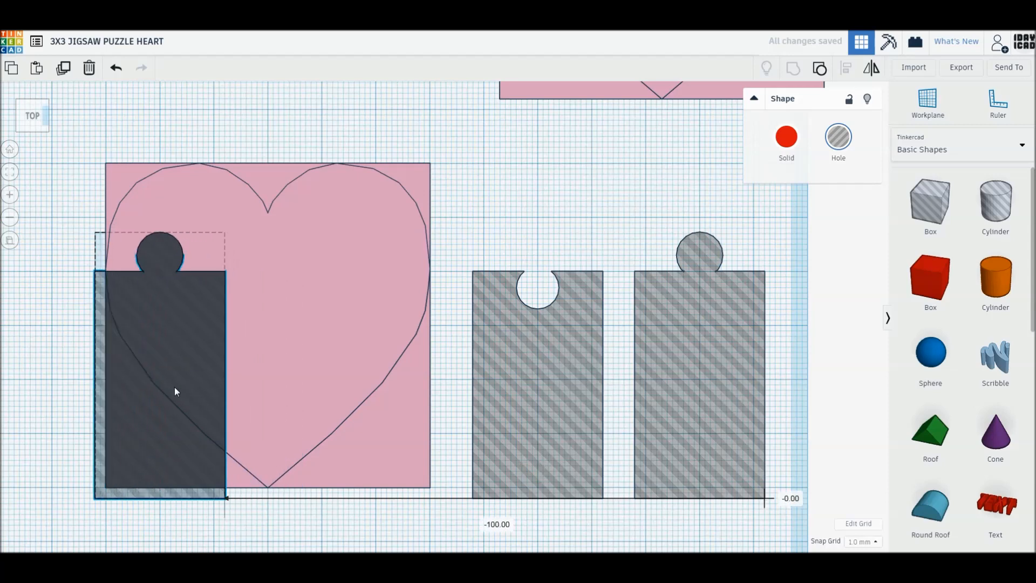
{"action": "left_click", "coordinate": [531, 409]}
{"action": "key", "text": "ctrl+d"}
{"action": "left_click_drag", "start_coordinate": [517, 416], "coordinate": [421, 360]}
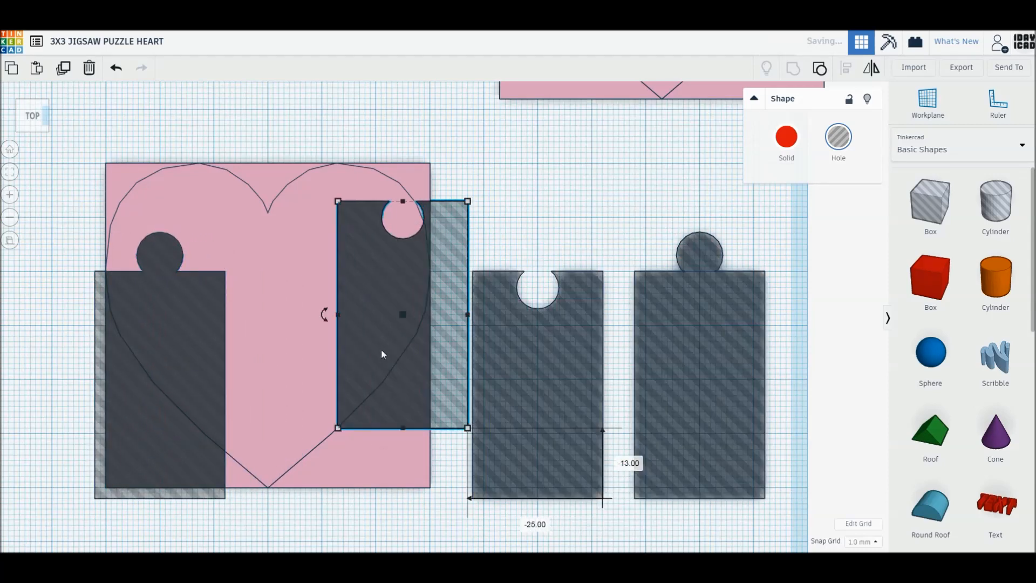
{"action": "left_click_drag", "start_coordinate": [325, 318], "coordinate": [405, 394]}
{"action": "left_click_drag", "start_coordinate": [457, 363], "coordinate": [382, 268]}
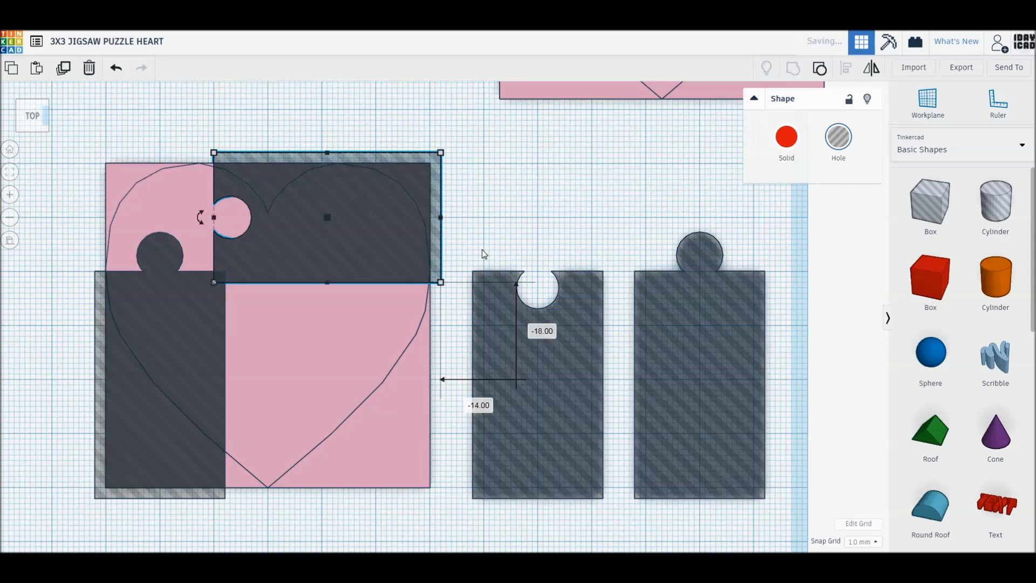
Step: Add a hole box of about 42 by 41 mm covering the plate's remaining lower-right area
{"action": "left_click", "coordinate": [508, 228]}
{"action": "left_click_drag", "start_coordinate": [930, 202], "coordinate": [269, 328]}
{"action": "left_click_drag", "start_coordinate": [322, 384], "coordinate": [442, 500]}
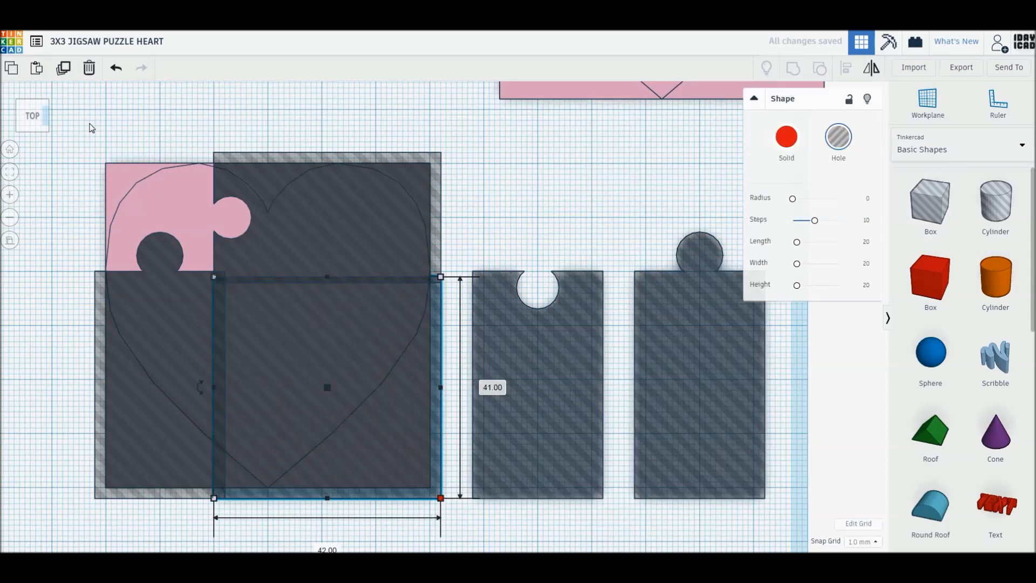
Step: Group the cutters with the heart plate and move the resulting corner piece to an empty area in the workplane's upper left
{"action": "left_click", "coordinate": [322, 351], "text": "shift"}
{"action": "key", "text": "ctrl+g"}
{"action": "middle_click_drag", "start_coordinate": [448, 339], "coordinate": [687, 438]}
{"action": "left_click_drag", "start_coordinate": [377, 300], "coordinate": [73, 137]}
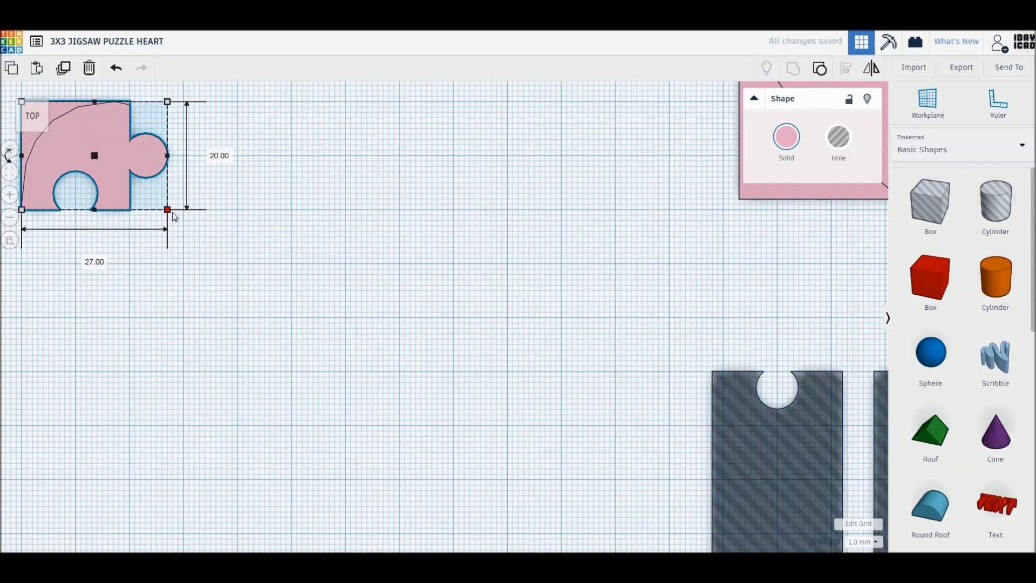
Step: Undo the corner piece's move and grouping to bring back the heart plate with its separate hole cutters
{"action": "left_click", "coordinate": [191, 232]}
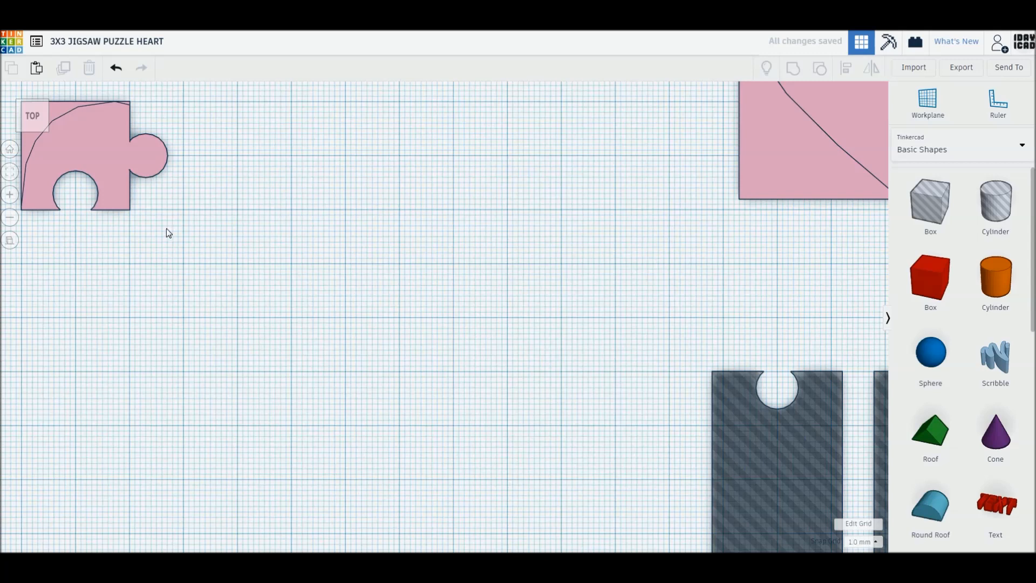
{"action": "key", "text": "ctrl+z"}
{"action": "key", "text": "ctrl+z"}
{"action": "key", "text": "ctrl+z"}
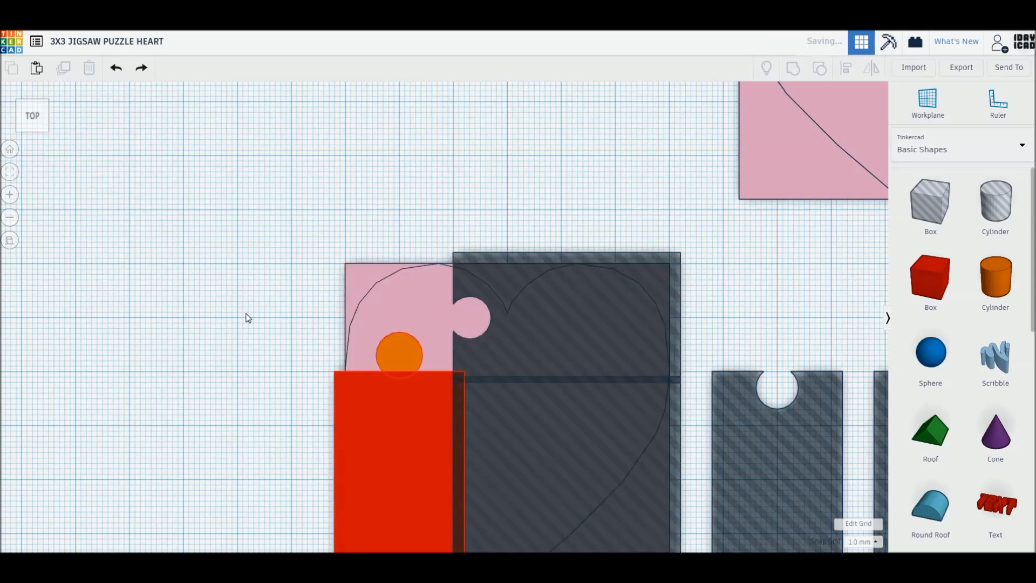
{"action": "key", "text": "ctrl+z"}
{"action": "middle_click_drag", "start_coordinate": [342, 419], "coordinate": [317, 313]}
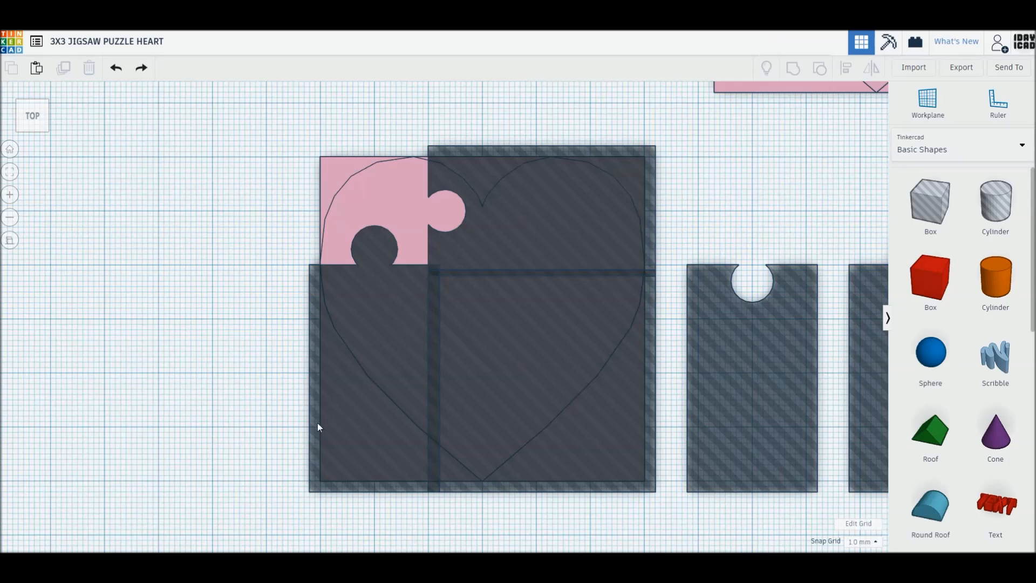
{"action": "left_click", "coordinate": [317, 419]}
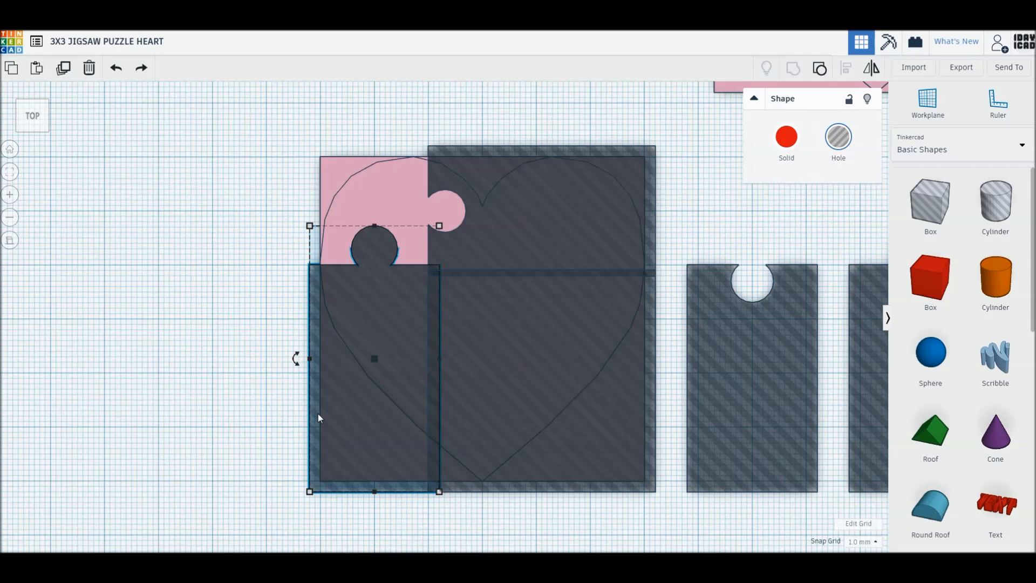
{"action": "scroll", "coordinate": [337, 488], "scroll_direction": "up", "scroll_amount": 2}
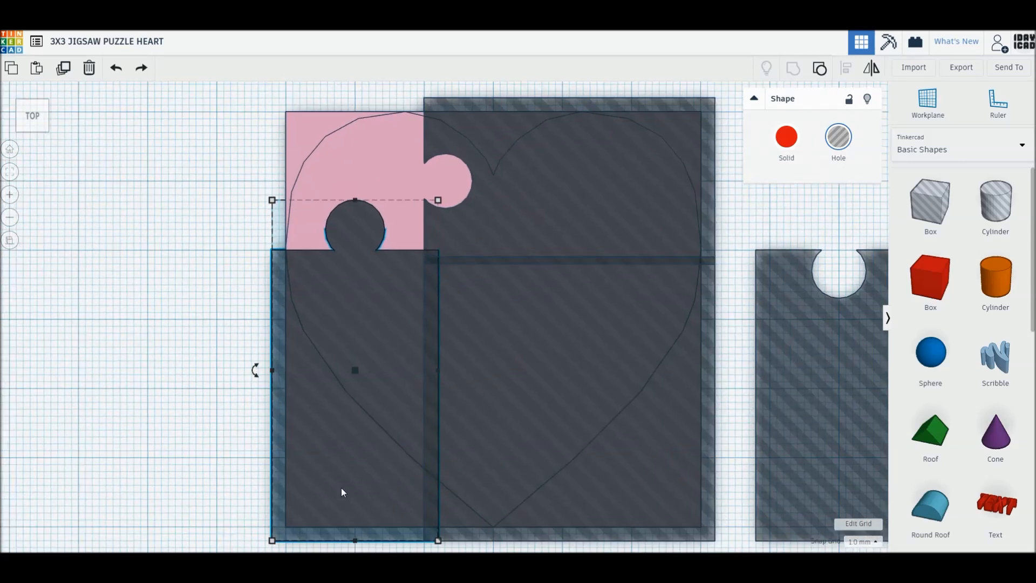
{"action": "left_click", "coordinate": [185, 449]}
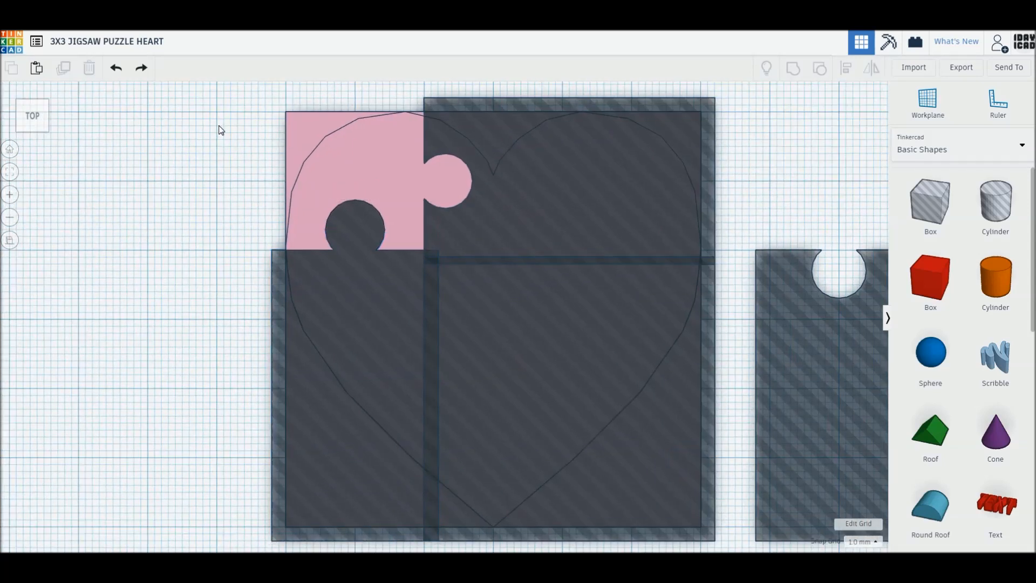
Step: Group the heart plate with its three cutters again and move the corner piece to the workplane's upper-left area
{"action": "left_click_drag", "start_coordinate": [222, 99], "coordinate": [513, 377]}
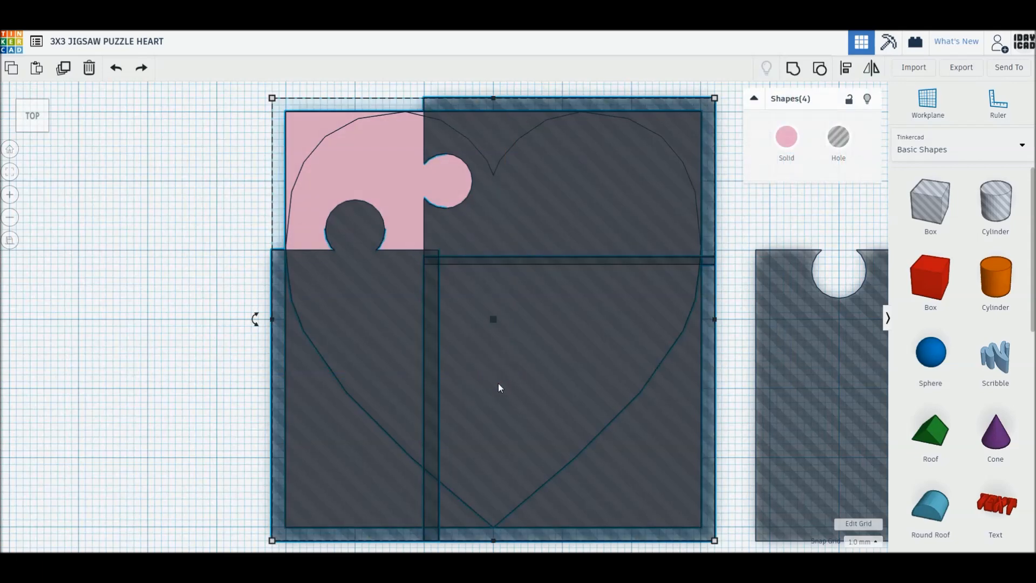
{"action": "key", "text": "ctrl+g"}
{"action": "middle_click_drag", "start_coordinate": [479, 377], "coordinate": [538, 419]}
{"action": "left_click_drag", "start_coordinate": [655, 419], "coordinate": [232, 203]}
{"action": "left_click", "coordinate": [451, 317]}
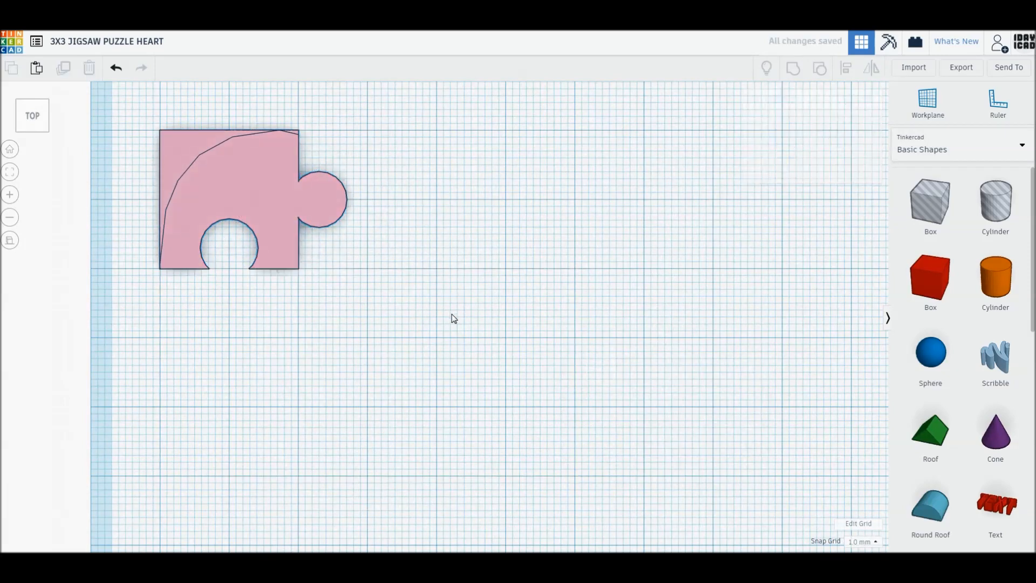
Step: Place a copy of the heart plate in the empty space left of the two spare cutters
{"action": "scroll", "coordinate": [453, 318], "scroll_direction": "down", "scroll_amount": 1}
{"action": "middle_click_drag", "start_coordinate": [462, 376], "coordinate": [239, 326]}
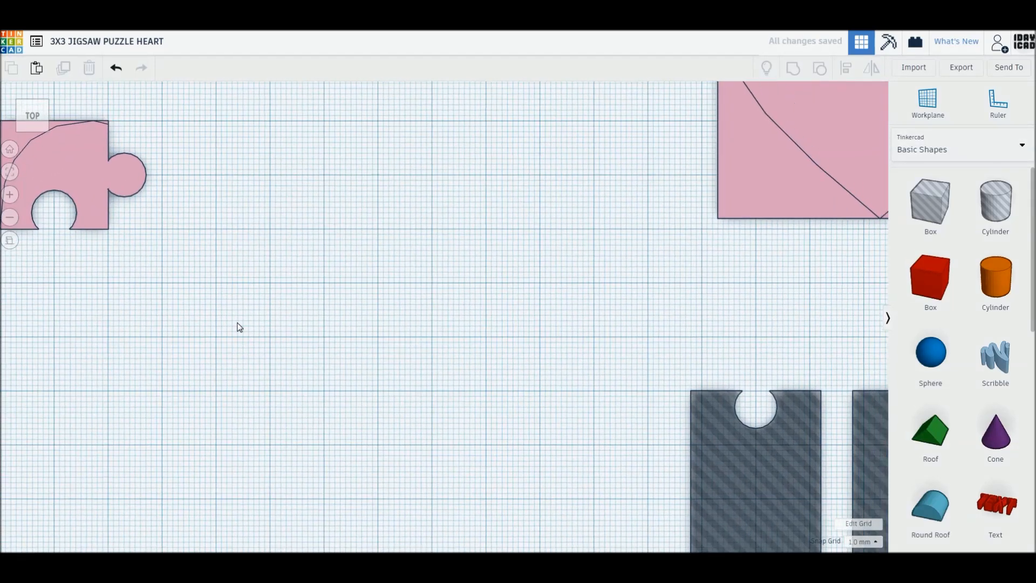
{"action": "left_click", "coordinate": [771, 203]}
{"action": "left_click_drag", "start_coordinate": [765, 203], "coordinate": [385, 526]}
{"action": "middle_click_drag", "start_coordinate": [588, 443], "coordinate": [503, 317]}
{"action": "left_click_drag", "start_coordinate": [494, 286], "coordinate": [485, 339]}
{"action": "middle_click_drag", "start_coordinate": [584, 332], "coordinate": [572, 407]}
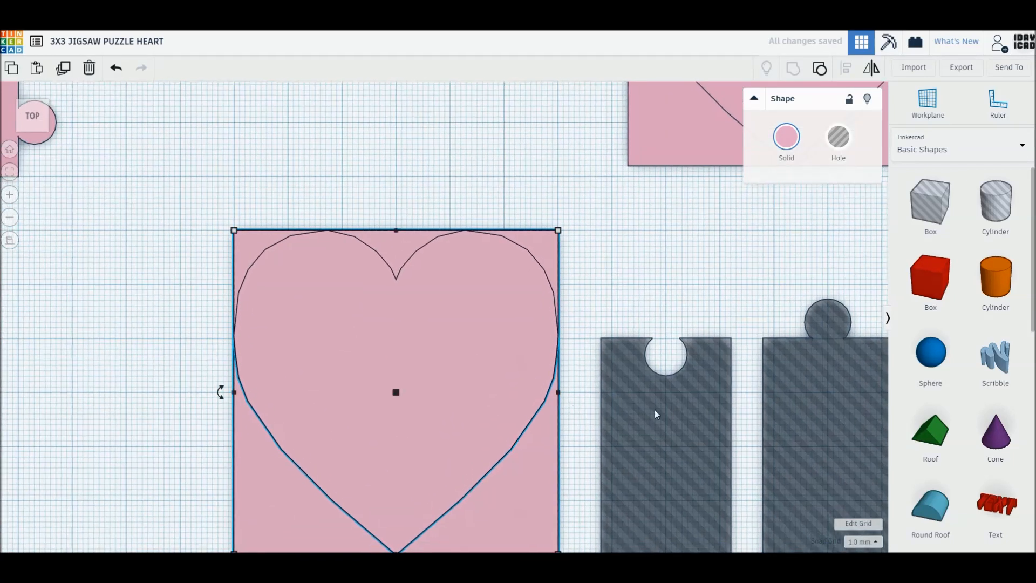
Step: Place a copy of the notched cutter over the plate's lower middle, centred below the heart's upper cleft
{"action": "left_click", "coordinate": [724, 418]}
{"action": "left_click_drag", "start_coordinate": [715, 440], "coordinate": [520, 390]}
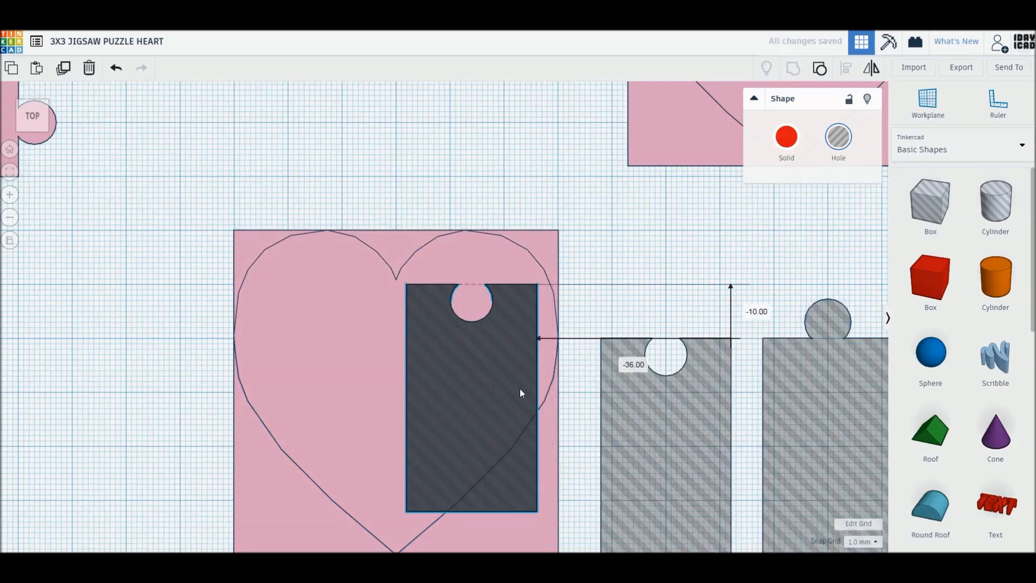
{"action": "left_click_drag", "start_coordinate": [519, 388], "coordinate": [446, 445]}
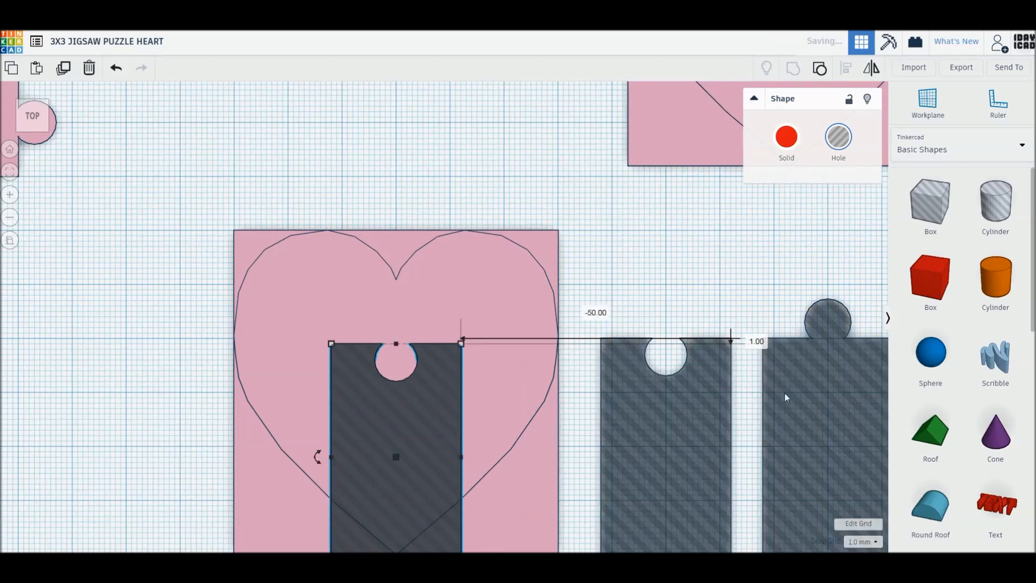
Step: Place a copy of the tabbed cutter, rotated 90° clockwise, over the plate's upper-left third with its tab reaching into the top middle piece
{"action": "left_click_drag", "start_coordinate": [809, 400], "coordinate": [479, 339]}
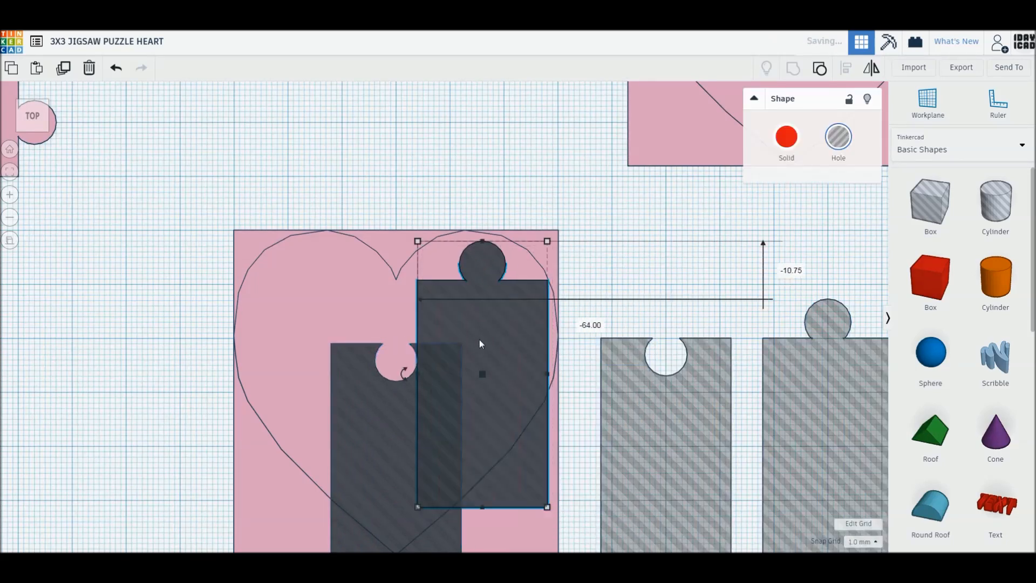
{"action": "left_click_drag", "start_coordinate": [402, 371], "coordinate": [486, 259]}
{"action": "key", "text": "Escape"}
{"action": "left_click_drag", "start_coordinate": [384, 324], "coordinate": [232, 235]}
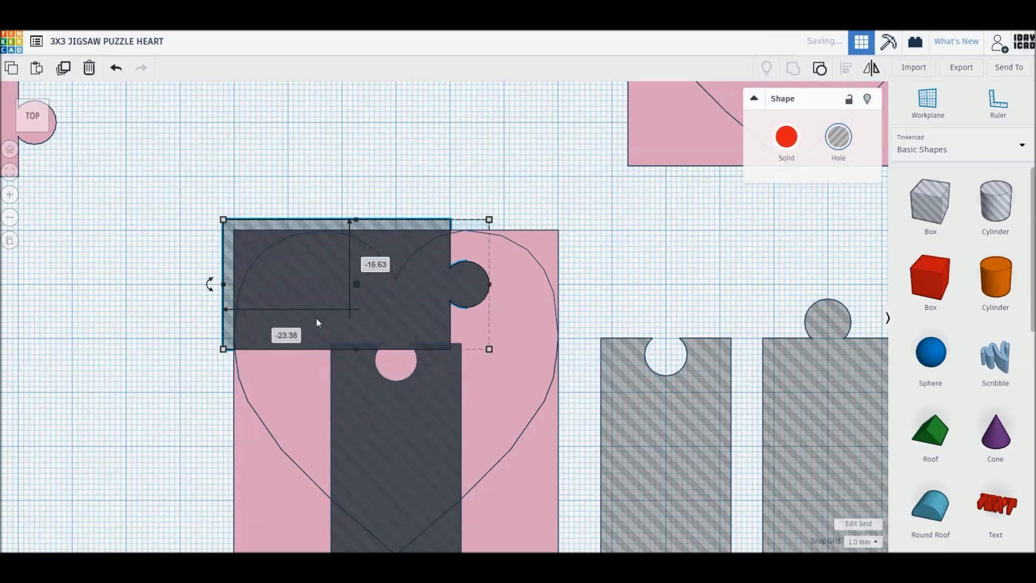
{"action": "left_click_drag", "start_coordinate": [420, 234], "coordinate": [322, 223]}
{"action": "left_click_drag", "start_coordinate": [125, 225], "coordinate": [124, 225]}
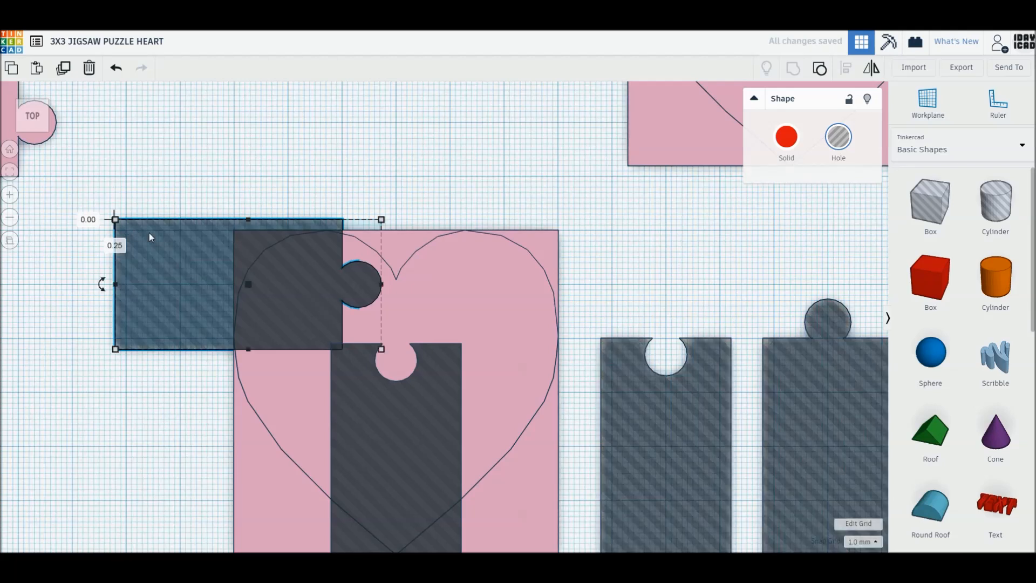
Step: Duplicate the rotated tabbed cutter, mirror the copy horizontally and move it over the plate's upper-right third
{"action": "key", "text": "m"}
{"action": "left_click", "coordinate": [237, 363]}
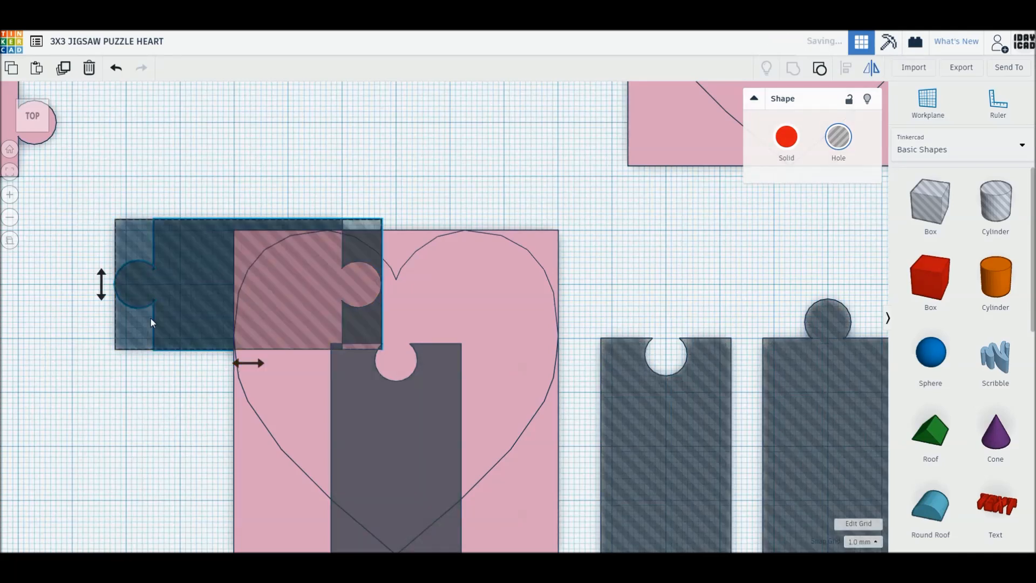
{"action": "left_click_drag", "start_coordinate": [366, 232], "coordinate": [664, 224]}
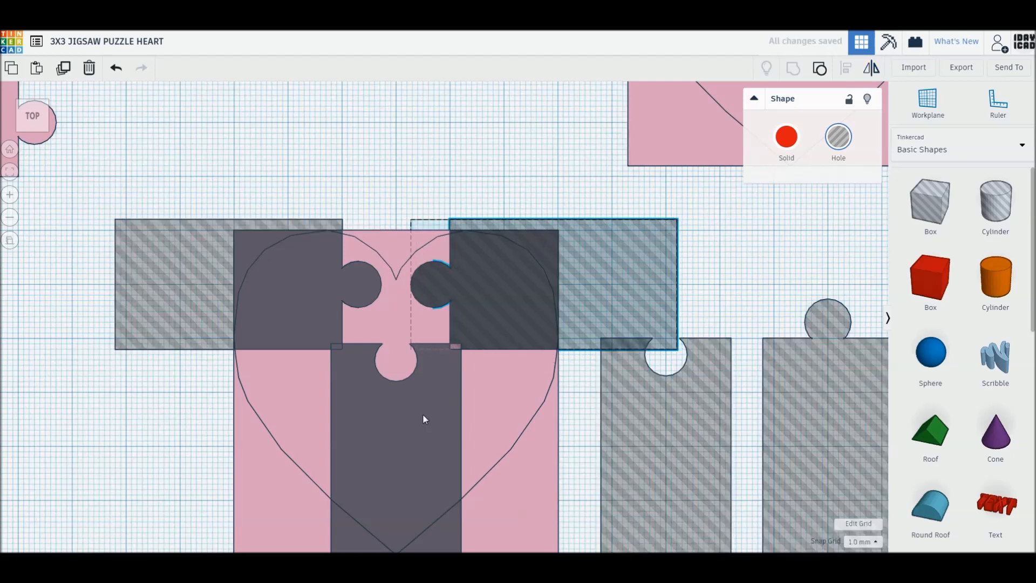
Step: Nudge the central notched cutter up so its notched edge sits on the lower boundary of the top row
{"action": "left_click", "coordinate": [423, 411]}
{"action": "left_click_drag", "start_coordinate": [423, 410], "coordinate": [423, 410]}
{"action": "key", "text": "ctrl+z"}
{"action": "middle_click_drag", "start_coordinate": [411, 465], "coordinate": [436, 352]}
{"action": "left_click_drag", "start_coordinate": [417, 487], "coordinate": [420, 484]}
Step: Cover the plate's remaining lower-left area with a 21 by 41 mm hole box and place a copy 43 mm to its right
{"action": "left_click_drag", "start_coordinate": [930, 205], "coordinate": [296, 325]}
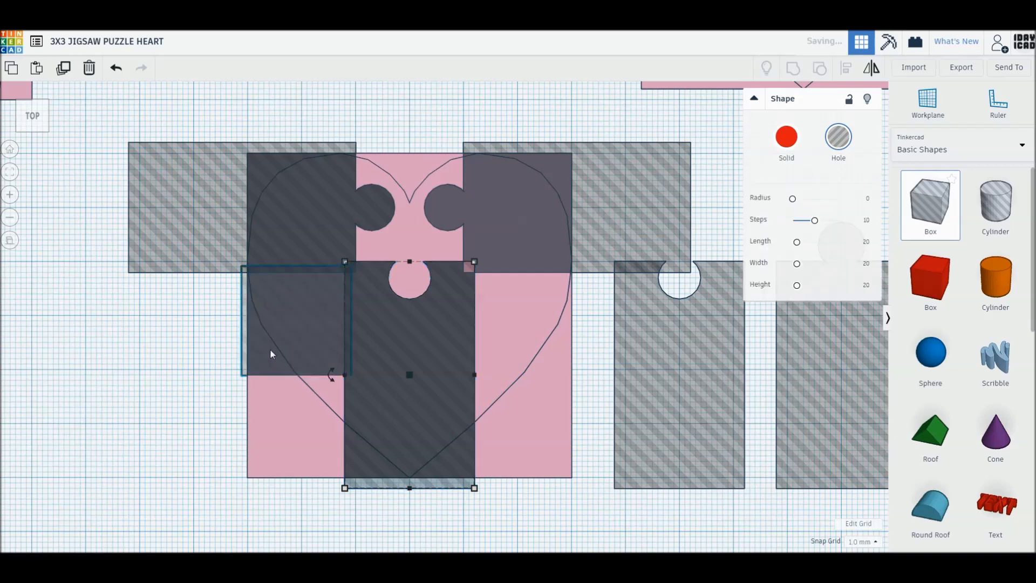
{"action": "left_click_drag", "start_coordinate": [243, 375], "coordinate": [237, 489]}
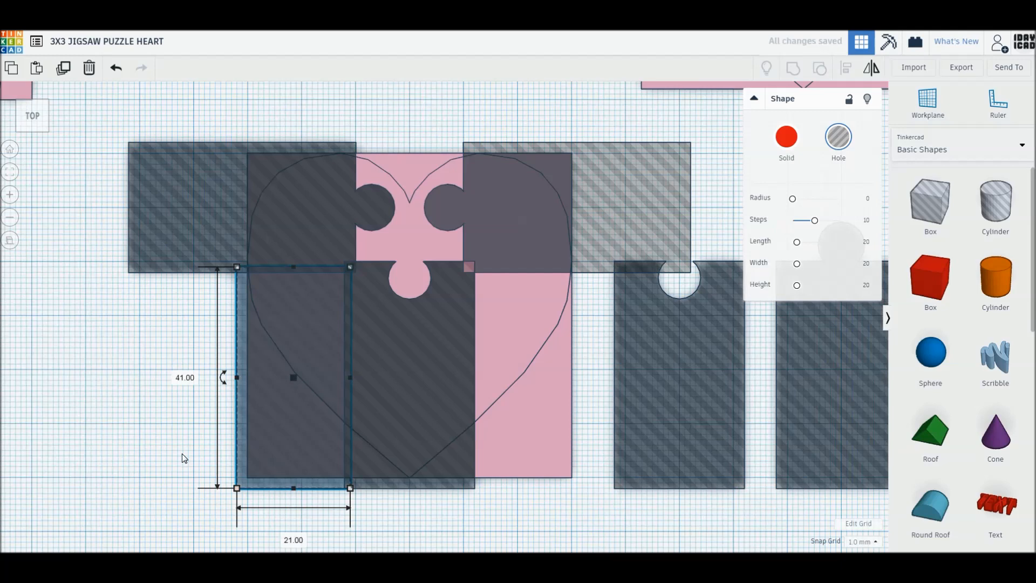
{"action": "left_click_drag", "start_coordinate": [296, 451], "coordinate": [472, 445]}
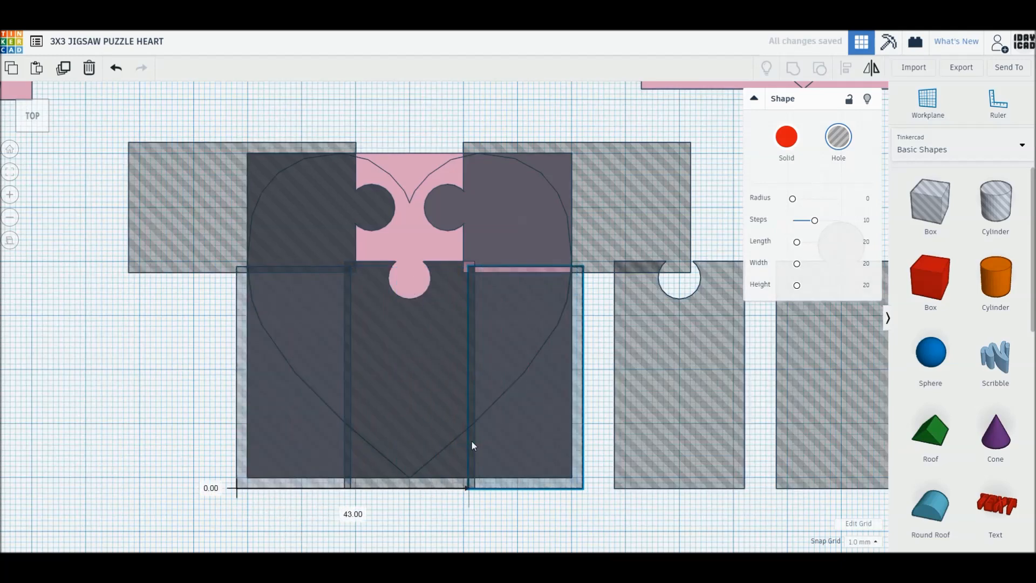
Step: Group all the cutters with the plate and fit the resulting top middle piece against the corner piece's tab
{"action": "left_click_drag", "start_coordinate": [205, 106], "coordinate": [520, 358]}
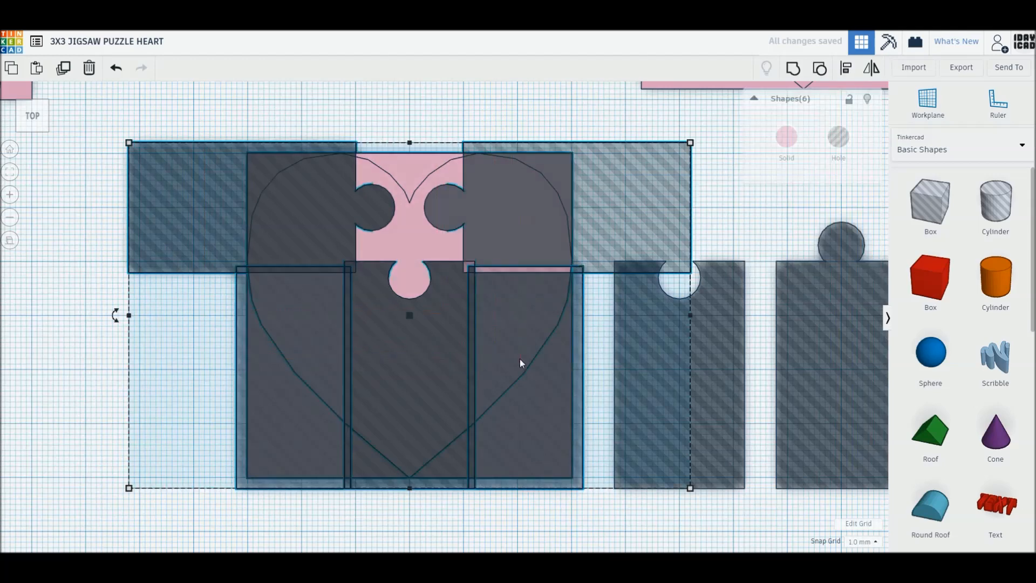
{"action": "key", "text": "ctrl+g"}
{"action": "middle_click_drag", "start_coordinate": [231, 292], "coordinate": [441, 518]}
{"action": "left_click_drag", "start_coordinate": [598, 396], "coordinate": [281, 241]}
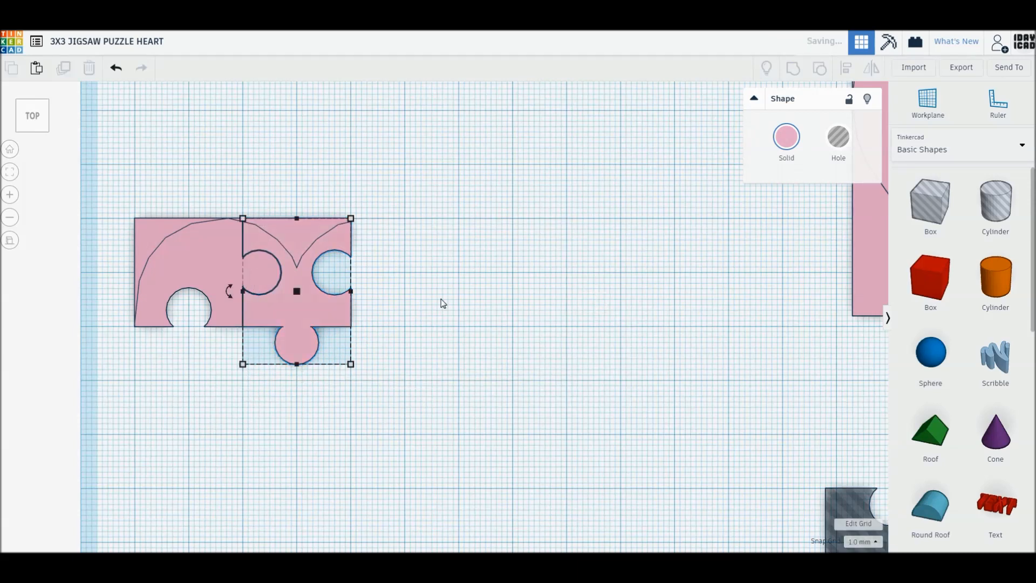
{"action": "left_click", "coordinate": [442, 304]}
Step: Place another full copy of the heart plate beside the spare cutters for cutting a left edge piece
{"action": "middle_click_drag", "start_coordinate": [505, 430], "coordinate": [412, 393]}
{"action": "left_click_drag", "start_coordinate": [793, 257], "coordinate": [410, 537], "text": "alt"}
{"action": "middle_click_drag", "start_coordinate": [512, 469], "coordinate": [437, 319]}
{"action": "left_click_drag", "start_coordinate": [503, 271], "coordinate": [499, 370]}
{"action": "middle_click_drag", "start_coordinate": [405, 345], "coordinate": [500, 482]}
Step: Duplicate the upper-left corner piece, mirror it horizontally and move it 33 mm right to complete the puzzle's top row
{"action": "left_click", "coordinate": [144, 208]}
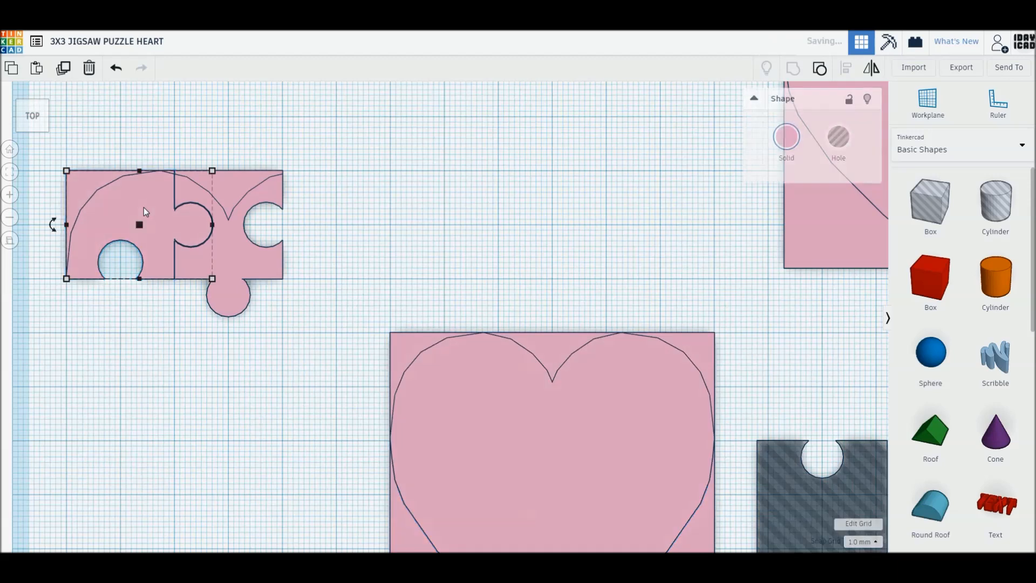
{"action": "key", "text": "m"}
{"action": "left_click", "coordinate": [145, 292]}
{"action": "left_click_drag", "start_coordinate": [124, 267], "coordinate": [293, 266]}
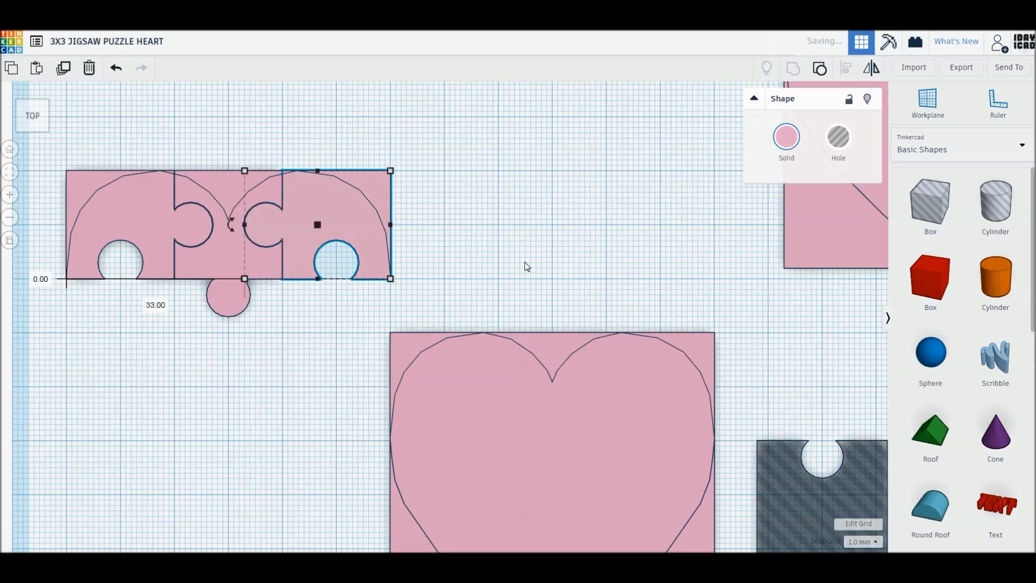
{"action": "left_click", "coordinate": [526, 265]}
Step: Place a copy of the notched cutter over the plate's lower-left corner and a vertically mirrored copy over its upper-left corner
{"action": "middle_click_drag", "start_coordinate": [526, 394], "coordinate": [404, 275]}
{"action": "left_click_drag", "start_coordinate": [764, 465], "coordinate": [469, 432], "text": "alt"}
{"action": "left_click_drag", "start_coordinate": [498, 285], "coordinate": [419, 426]}
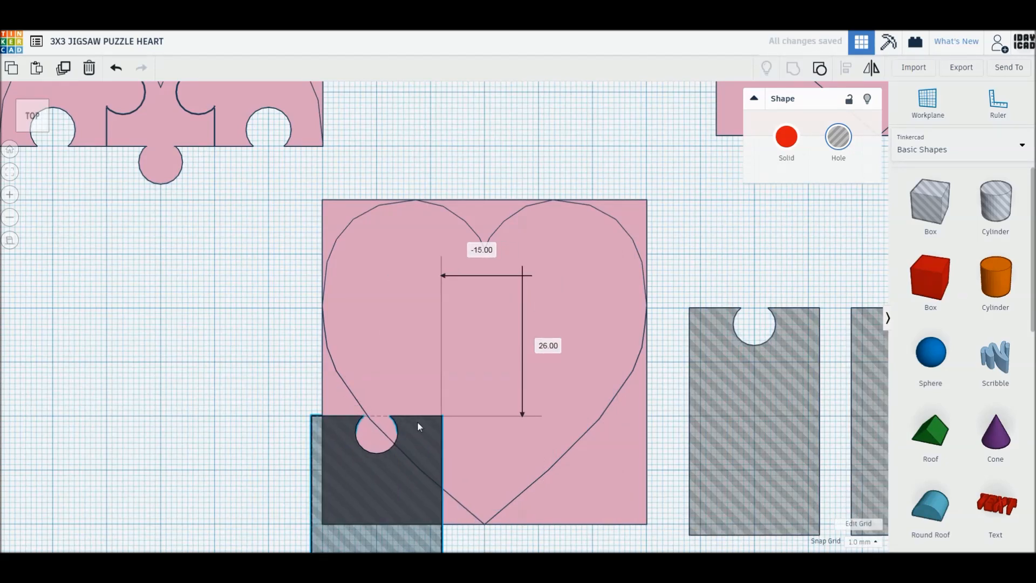
{"action": "left_click_drag", "start_coordinate": [298, 526], "coordinate": [303, 520]}
{"action": "key", "text": "Up"}
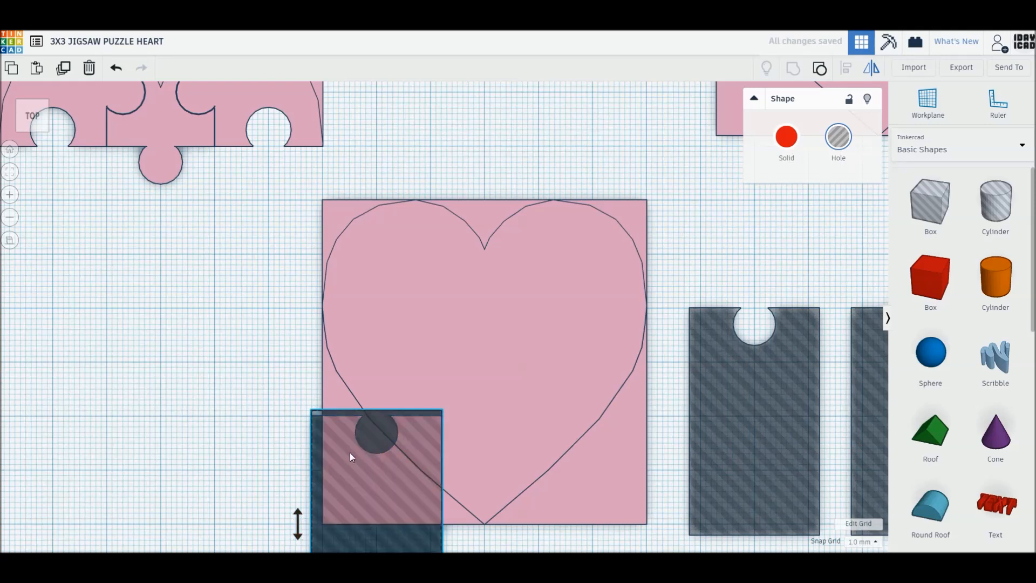
{"action": "left_click_drag", "start_coordinate": [323, 429], "coordinate": [319, 251]}
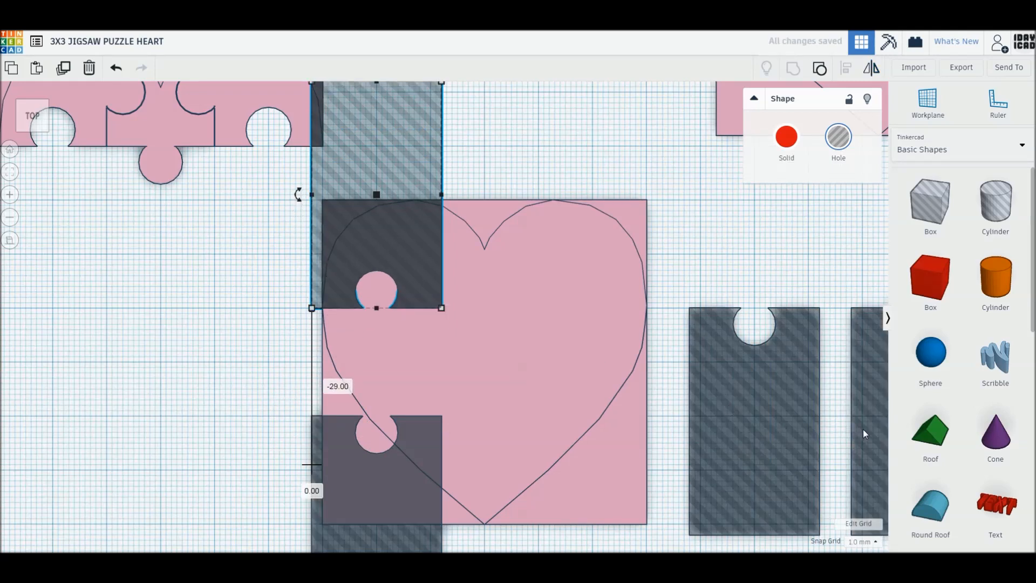
Step: Place a copy of the tabbed cutter, rotated 90° counter-clockwise, across the plate's middle row with its tab entering the left piece
{"action": "left_click_drag", "start_coordinate": [862, 435], "coordinate": [671, 490]}
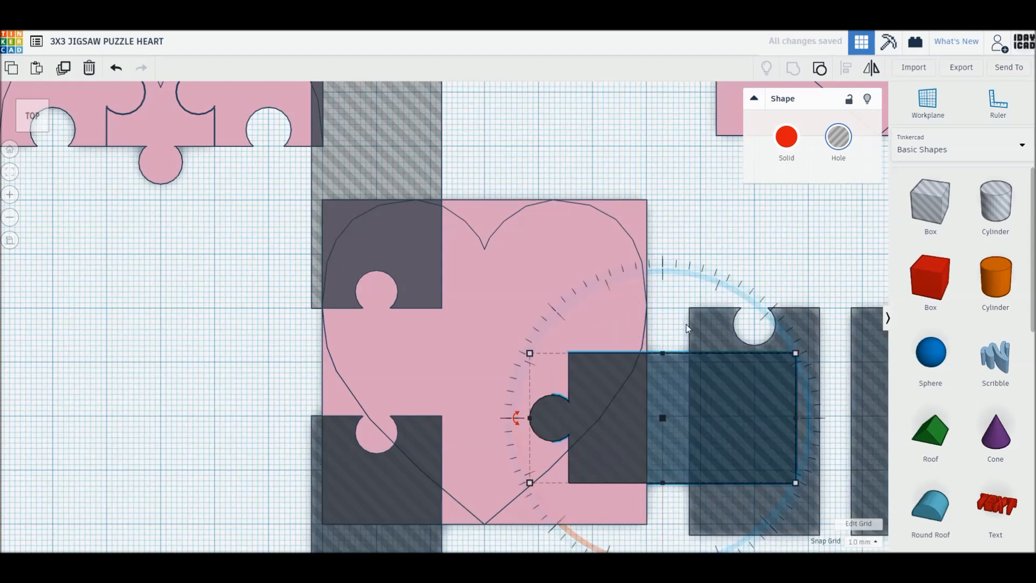
{"action": "left_click", "coordinate": [703, 240]}
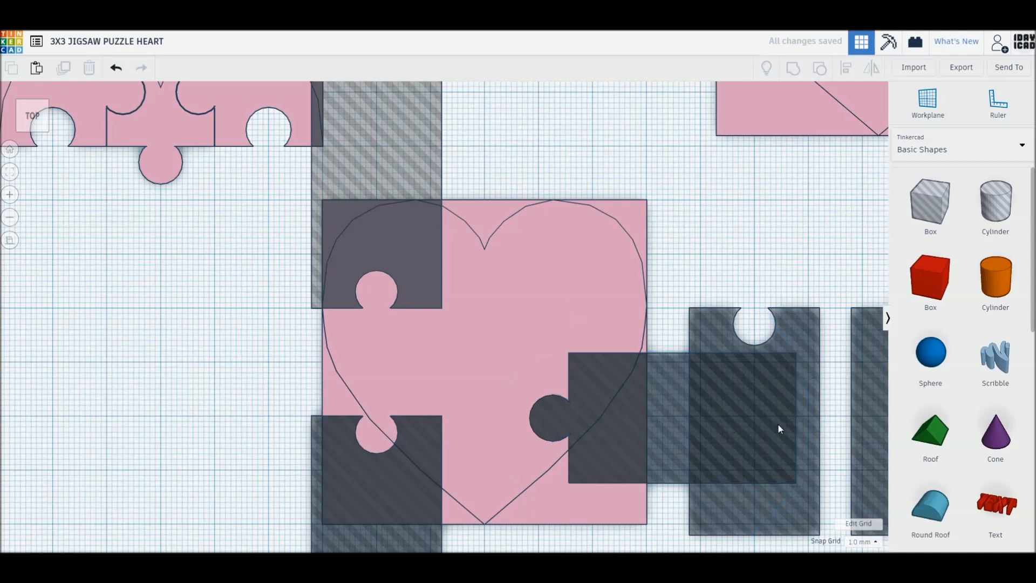
{"action": "left_click_drag", "start_coordinate": [773, 426], "coordinate": [807, 418]}
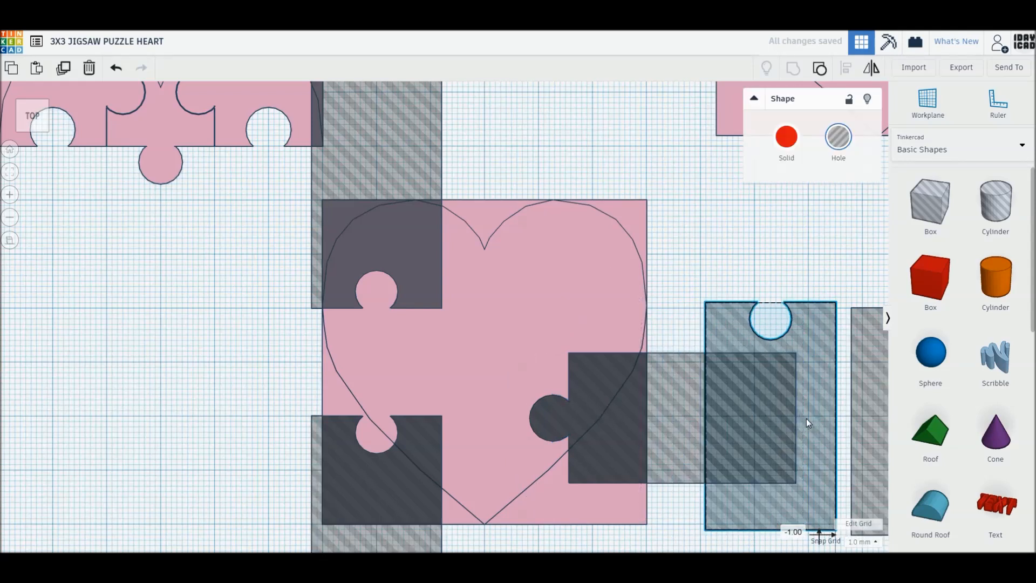
{"action": "key", "text": "ctrl+z"}
{"action": "left_click_drag", "start_coordinate": [673, 386], "coordinate": [546, 341]}
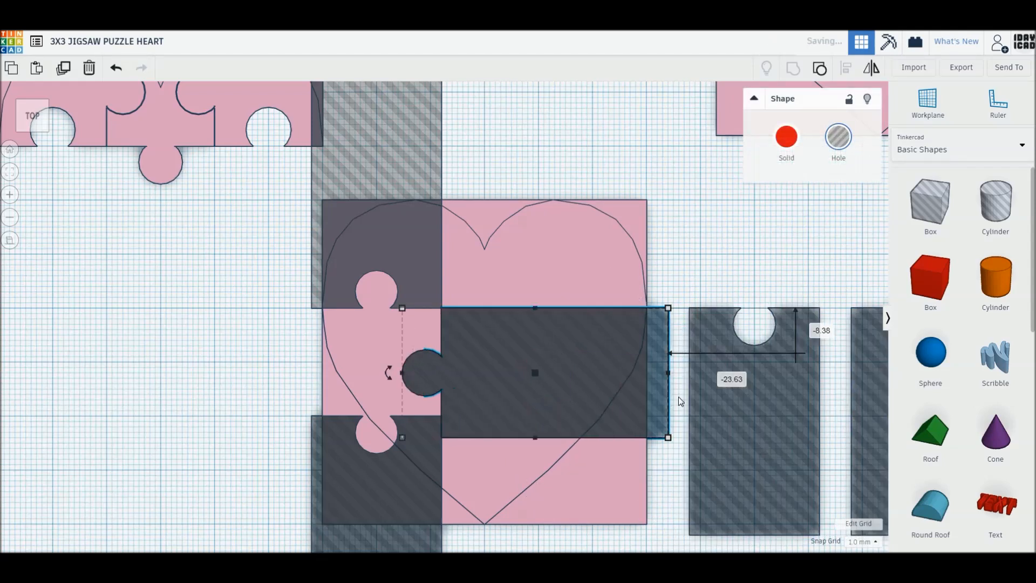
{"action": "left_click_drag", "start_coordinate": [662, 394], "coordinate": [652, 387]}
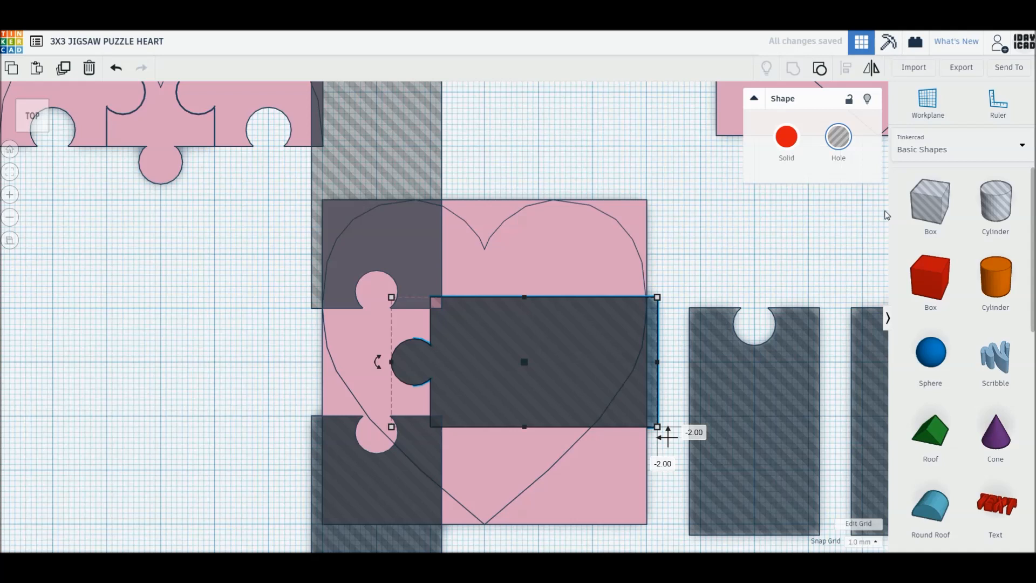
Step: Add a hole box and stretch it over the plate's middle and right columns, slightly past the outer edges
{"action": "left_click_drag", "start_coordinate": [723, 209], "coordinate": [488, 249]}
{"action": "left_click_drag", "start_coordinate": [544, 194], "coordinate": [635, 422]}
{"action": "left_click", "coordinate": [611, 149]}
Step: Group the cutters with the plate and fit the resulting left edge piece beneath the puzzle's upper-left corner piece
{"action": "left_click_drag", "start_coordinate": [243, 250], "coordinate": [511, 465]}
{"action": "key", "text": "ctrl+g"}
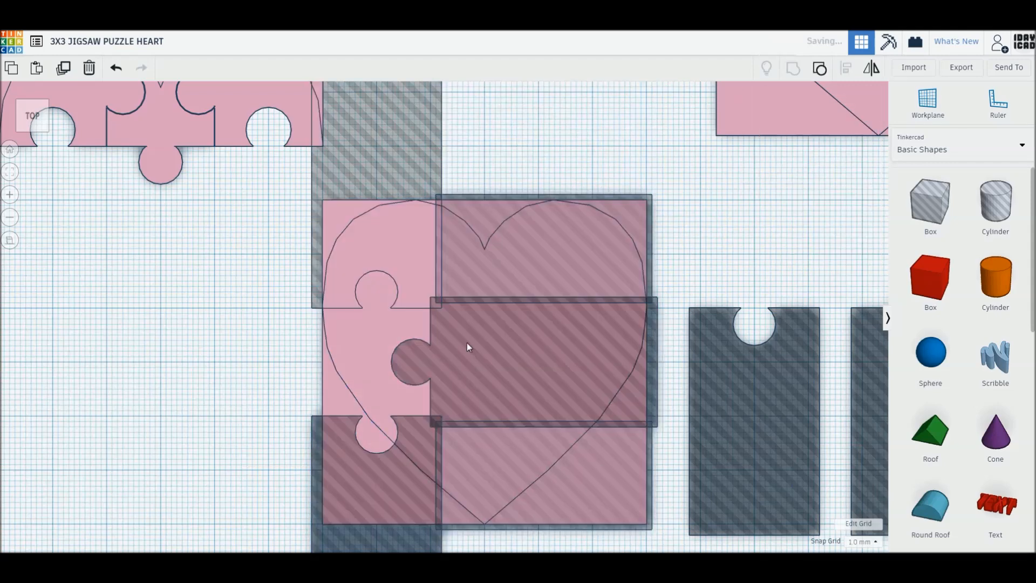
{"action": "middle_click_drag", "start_coordinate": [462, 340], "coordinate": [596, 430]}
{"action": "left_click_drag", "start_coordinate": [517, 423], "coordinate": [195, 262]}
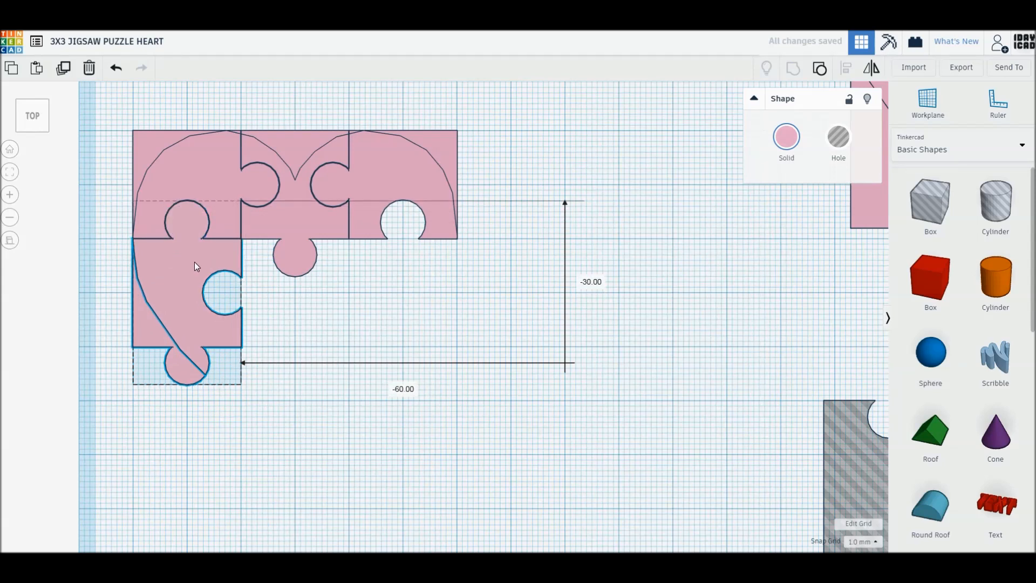
{"action": "left_click_drag", "start_coordinate": [194, 261], "coordinate": [195, 261]}
{"action": "left_click", "coordinate": [270, 316]}
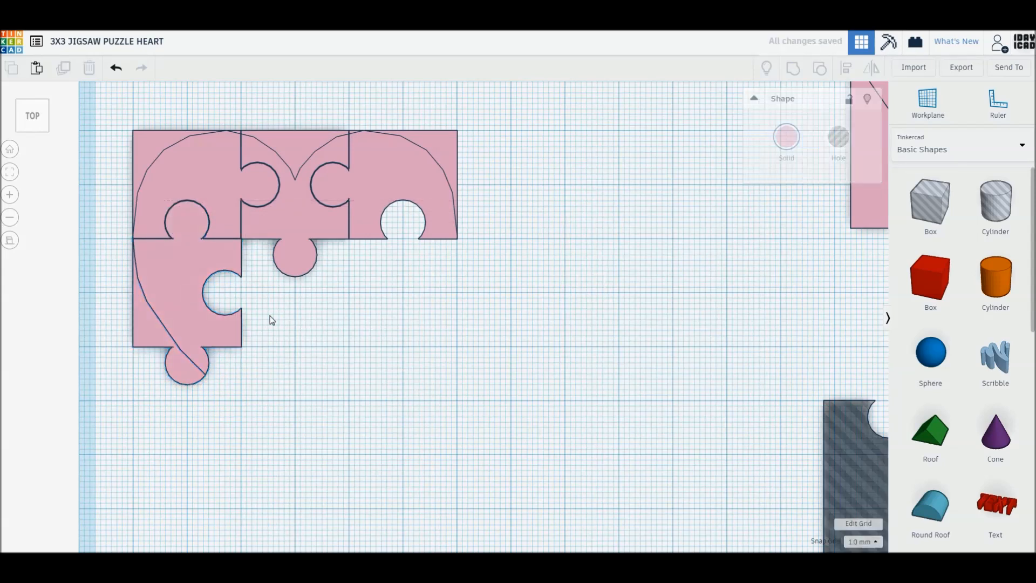
Step: Examine how the left edge piece fits beneath the assembled top row of the puzzle
{"action": "middle_click_drag", "start_coordinate": [388, 315], "coordinate": [522, 355]}
{"action": "scroll", "coordinate": [282, 390], "scroll_direction": "up", "scroll_amount": 3}
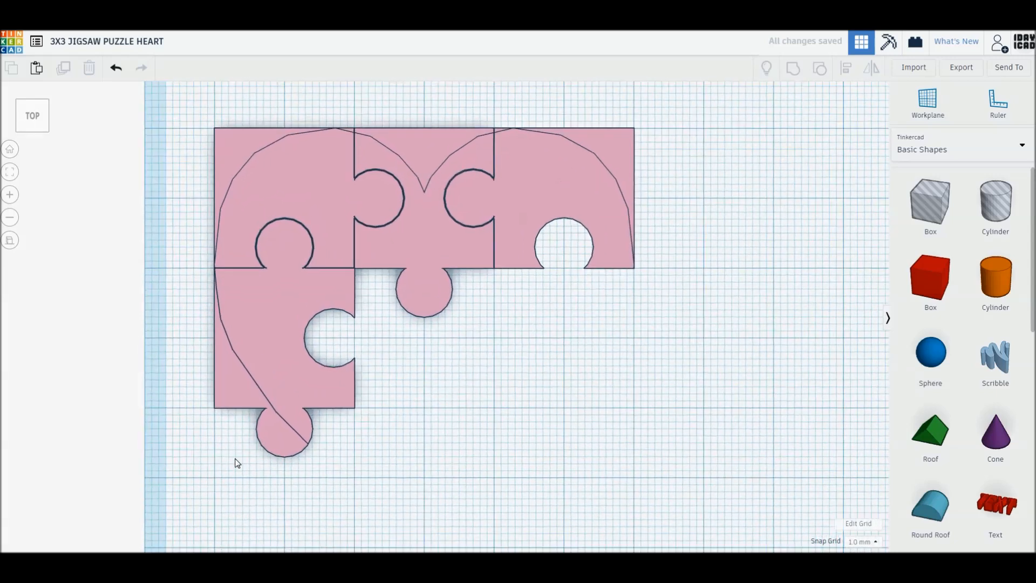
{"action": "scroll", "coordinate": [214, 459], "scroll_direction": "up", "scroll_amount": 1}
{"action": "scroll", "coordinate": [214, 459], "scroll_direction": "up", "scroll_amount": 1}
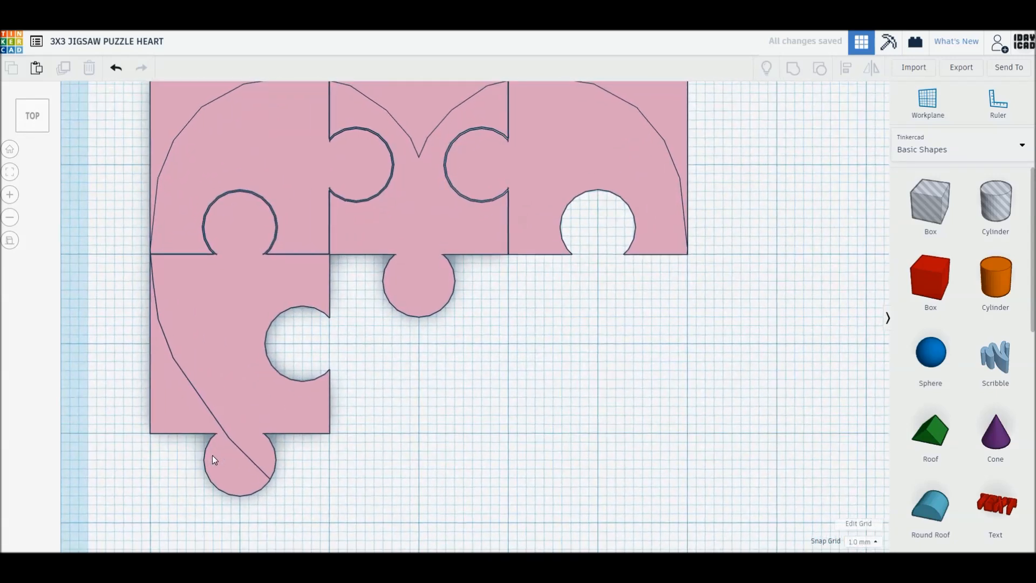
{"action": "left_click", "coordinate": [219, 410]}
{"action": "left_click", "coordinate": [447, 416]}
{"action": "scroll", "coordinate": [399, 402], "scroll_direction": "down", "scroll_amount": 3}
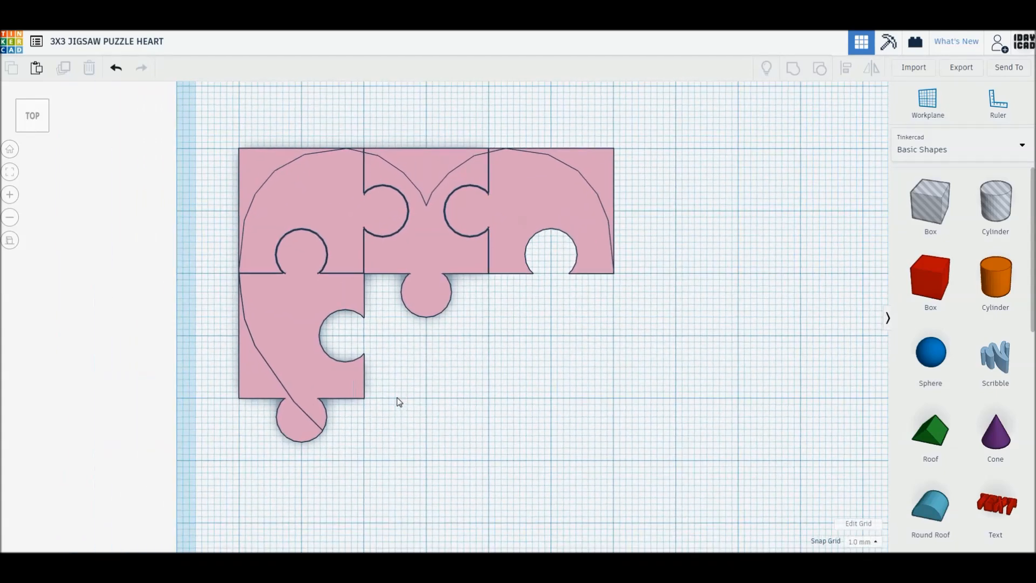
{"action": "scroll", "coordinate": [399, 402], "scroll_direction": "down", "scroll_amount": 1}
Step: Place a copy of the heart plate beside the cutters, about 73 mm left of and 82 mm below the original
{"action": "middle_click_drag", "start_coordinate": [675, 436], "coordinate": [192, 287]}
{"action": "scroll", "coordinate": [294, 309], "scroll_direction": "down", "scroll_amount": 2}
{"action": "middle_click_drag", "start_coordinate": [445, 346], "coordinate": [345, 366]}
{"action": "left_click_drag", "start_coordinate": [608, 148], "coordinate": [302, 500], "text": "alt"}
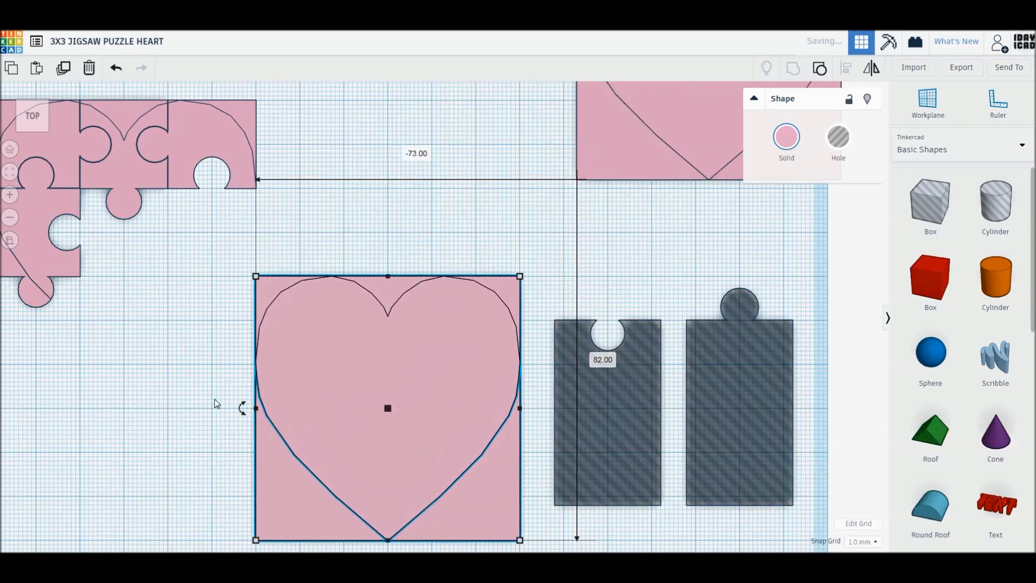
Step: Place a copy of the notched cutter, rotated 90° clockwise, over the left end of the plate's middle row
{"action": "left_click", "coordinate": [626, 443]}
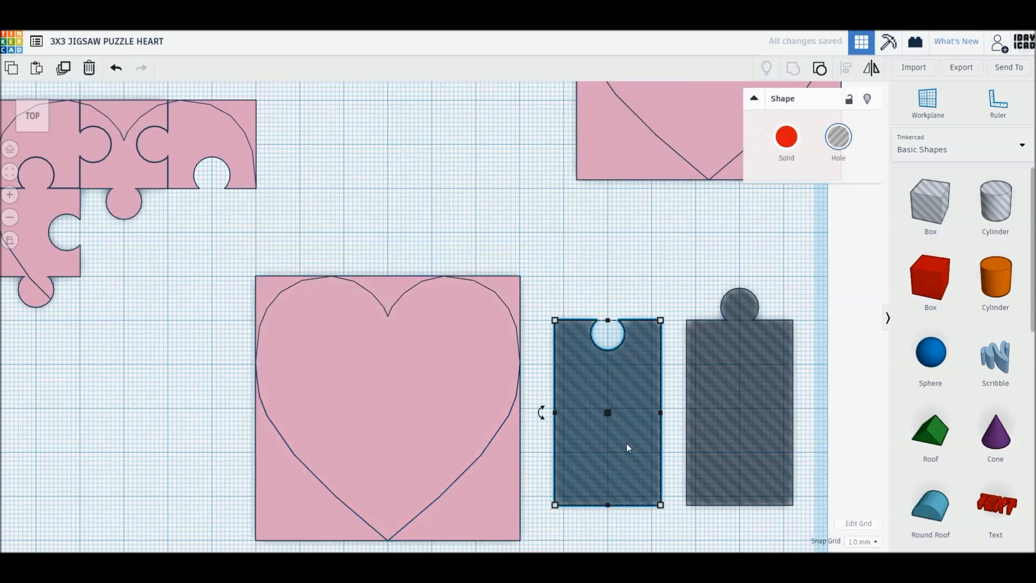
{"action": "left_click_drag", "start_coordinate": [630, 452], "coordinate": [344, 455], "text": "alt"}
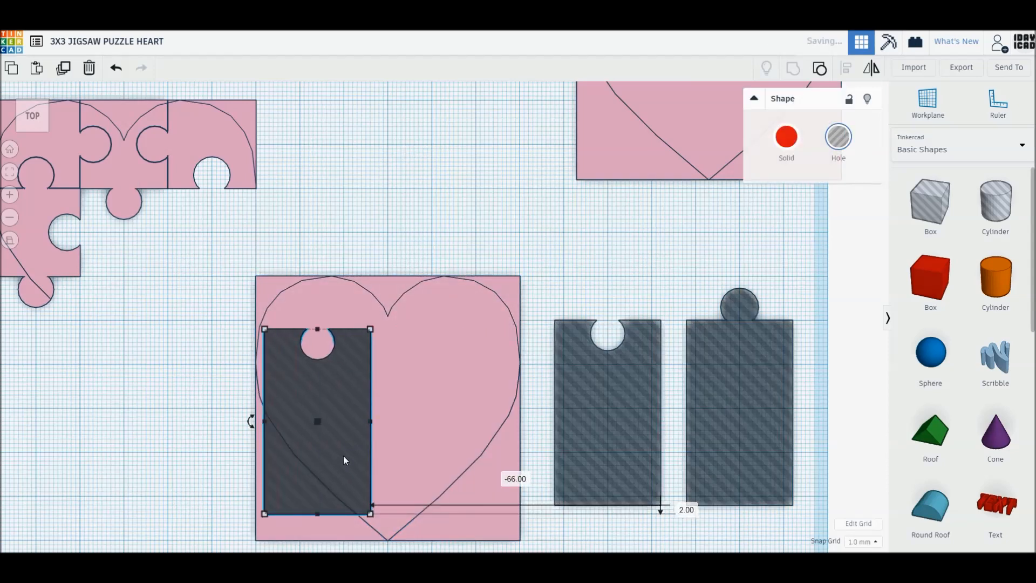
{"action": "left_click_drag", "start_coordinate": [251, 423], "coordinate": [309, 333]}
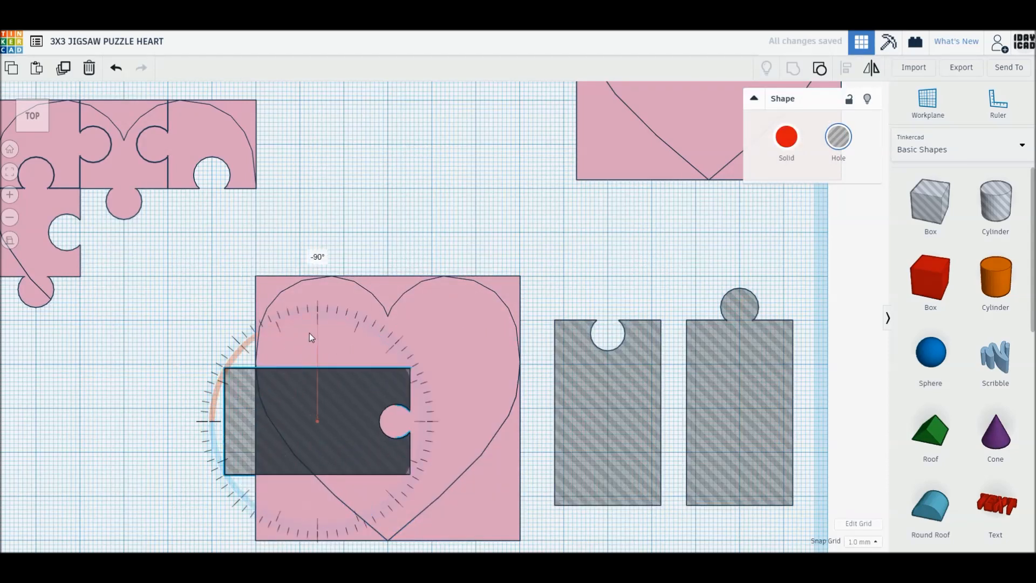
{"action": "left_click_drag", "start_coordinate": [240, 394], "coordinate": [176, 382]}
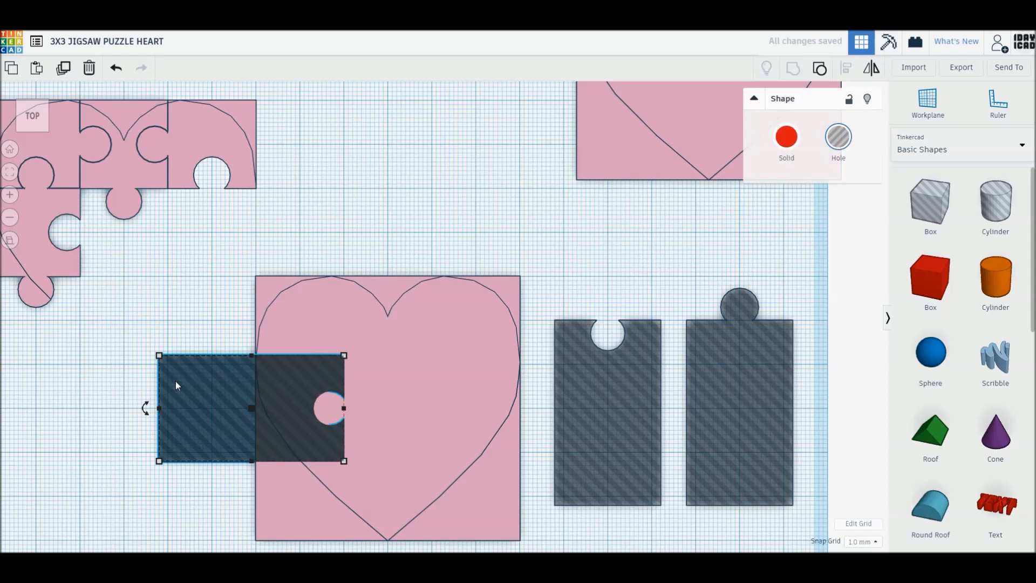
Step: Mirror the duplicated notched cutter horizontally and shift it over the right end of the plate's middle row
{"action": "left_click", "coordinate": [243, 474]}
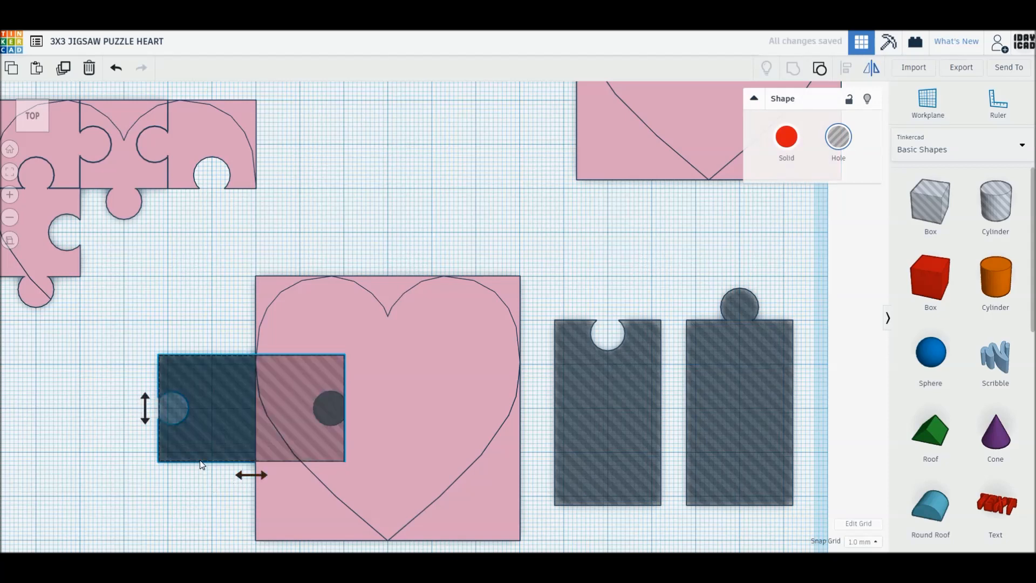
{"action": "key", "text": "Right"}
{"action": "key", "text": "Right"}
{"action": "key", "text": "Right"}
{"action": "key", "text": "Right"}
{"action": "key", "text": "Right"}
{"action": "key", "text": "Right"}
{"action": "key", "text": "Right"}
{"action": "key", "text": "Right"}
{"action": "key", "text": "Right"}
{"action": "key", "text": "Right"}
{"action": "key", "text": "Right"}
{"action": "key", "text": "Right"}
{"action": "key", "text": "Right"}
{"action": "key", "text": "Right"}
{"action": "key", "text": "Right"}
{"action": "key", "text": "Right"}
{"action": "key", "text": "Right"}
{"action": "key", "text": "Right"}
{"action": "key", "text": "Right"}
{"action": "key", "text": "Right"}
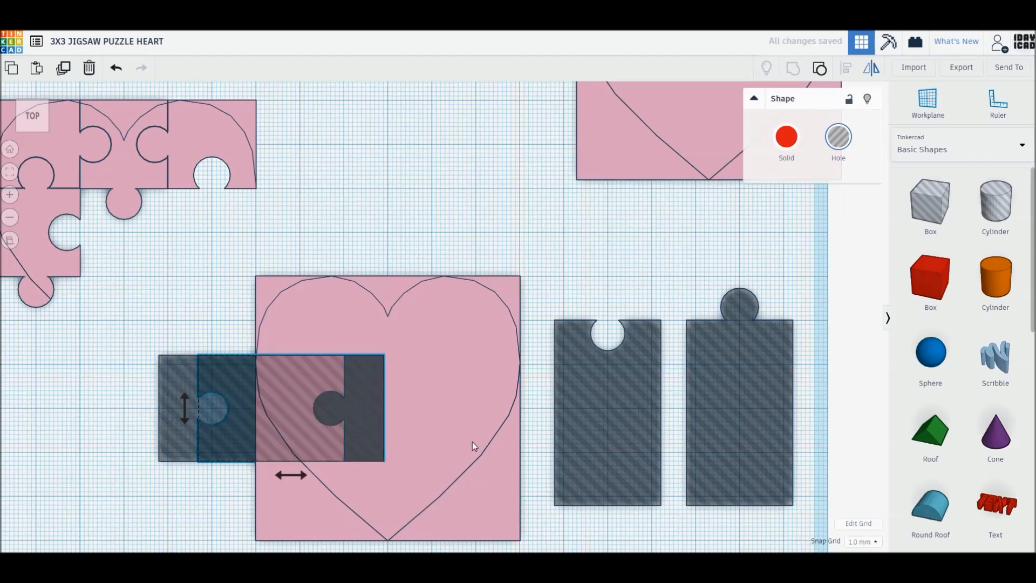
{"action": "key", "text": "Right"}
{"action": "key", "text": "Right"}
{"action": "key", "text": "Right"}
{"action": "key", "text": "Right"}
{"action": "key", "text": "Right"}
{"action": "key", "text": "Right"}
{"action": "key", "text": "Right"}
{"action": "key", "text": "Right"}
{"action": "key", "text": "Right"}
{"action": "key", "text": "Right"}
{"action": "key", "text": "Right"}
{"action": "key", "text": "Right"}
{"action": "key", "text": "Right"}
{"action": "key", "text": "Right"}
{"action": "key", "text": "Right"}
{"action": "key", "text": "Right"}
{"action": "key", "text": "Right"}
{"action": "key", "text": "Right"}
{"action": "key", "text": "Right"}
{"action": "key", "text": "Right"}
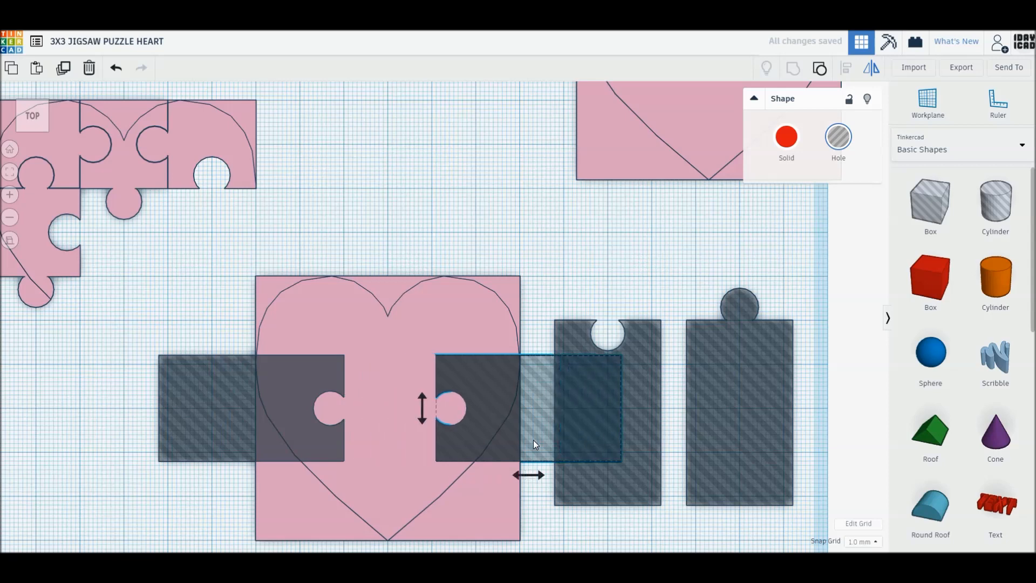
{"action": "key", "text": "Left"}
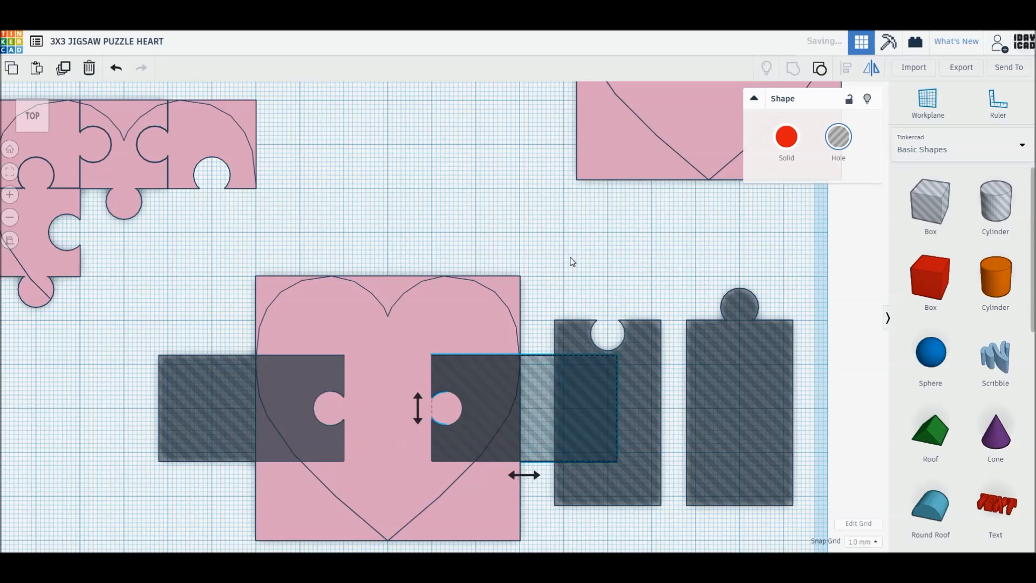
{"action": "left_click", "coordinate": [573, 281]}
Step: Place a copy of the tabbed cutter over the plate's bottom-centre section, with its tab entering the middle piece
{"action": "middle_click_drag", "start_coordinate": [582, 374], "coordinate": [597, 281]}
{"action": "left_click_drag", "start_coordinate": [773, 268], "coordinate": [416, 400]}
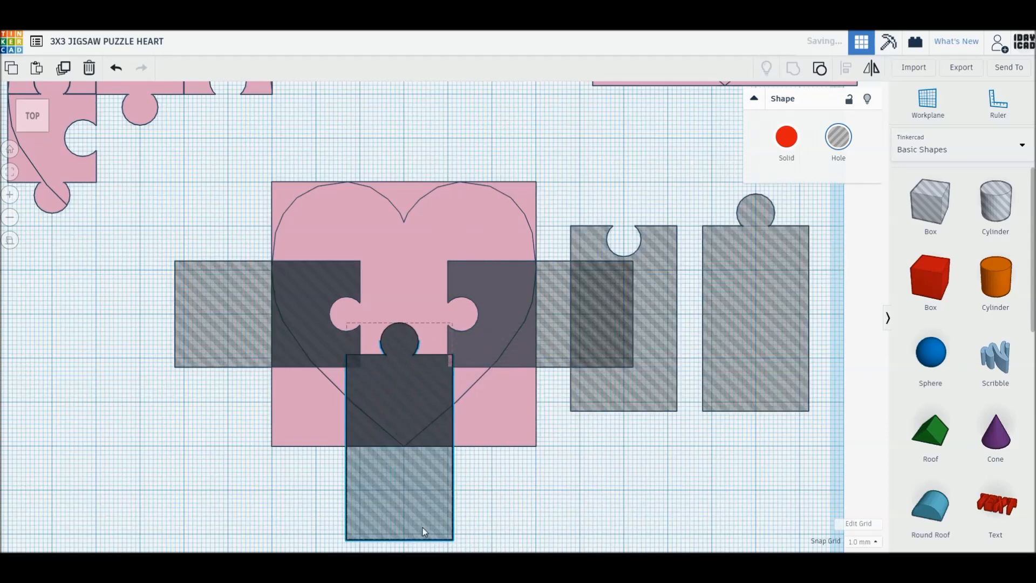
{"action": "key", "text": "Right"}
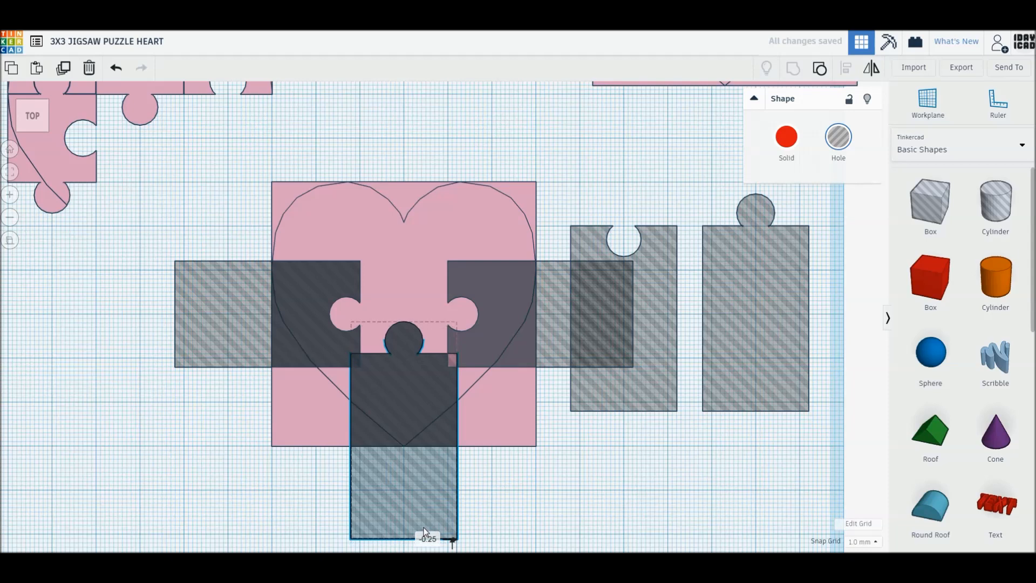
{"action": "key", "text": "Down"}
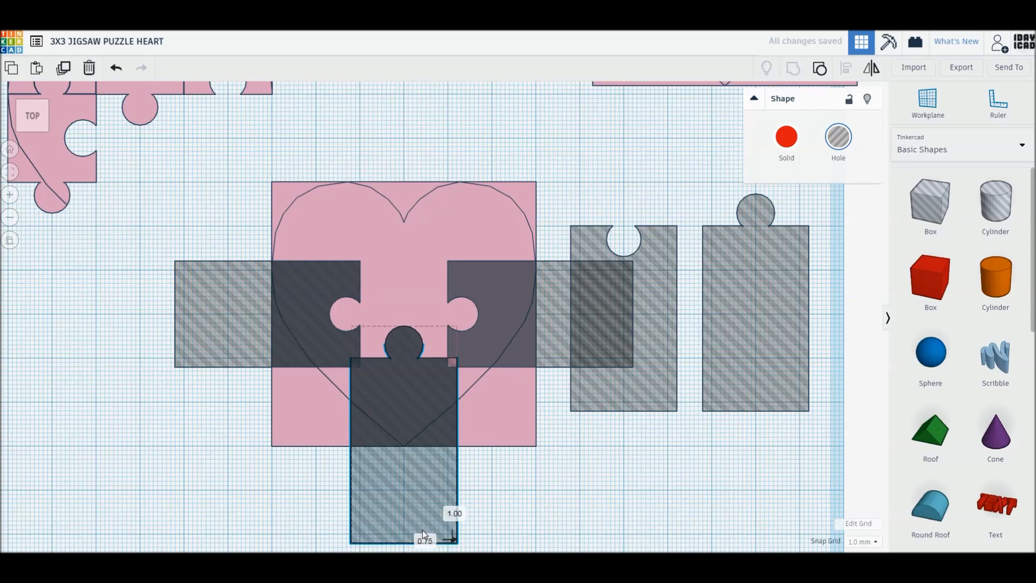
Step: Mirror a copy of the tabbed cutter vertically and place it over the plate's top-centre section, tab entering the middle piece
{"action": "key", "text": "m"}
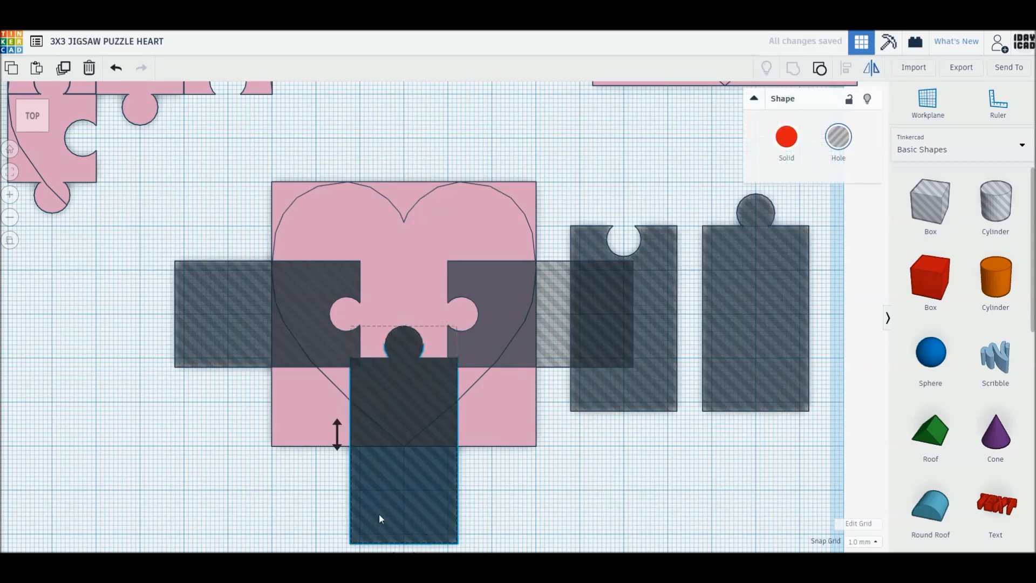
{"action": "left_click", "coordinate": [337, 435]}
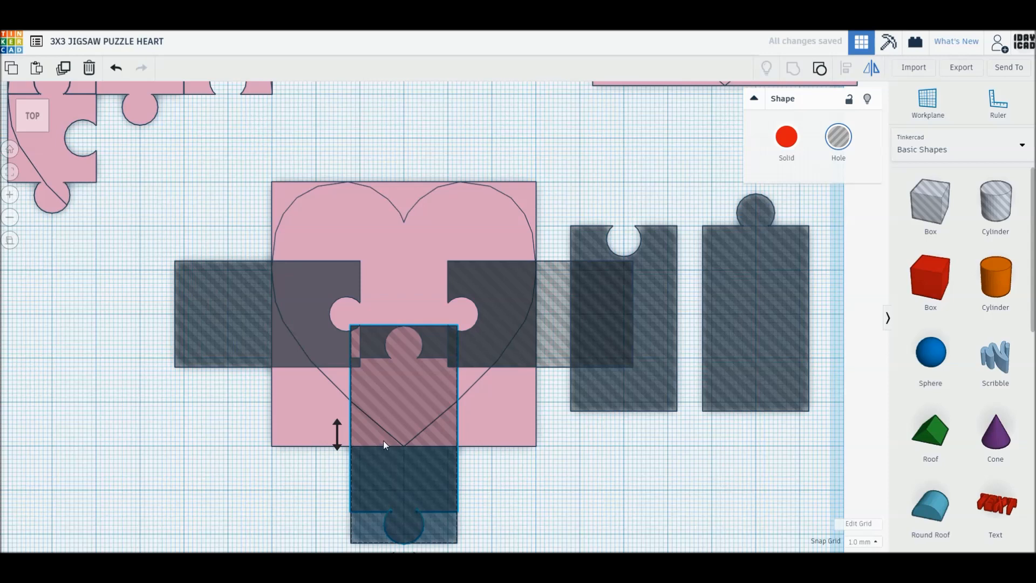
{"action": "key", "text": "Up"}
{"action": "key", "text": "Up"}
{"action": "key", "text": "Up"}
{"action": "key", "text": "Up"}
{"action": "key", "text": "Up"}
{"action": "key", "text": "Up"}
{"action": "key", "text": "Up"}
{"action": "key", "text": "Up"}
{"action": "key", "text": "Up"}
{"action": "key", "text": "Up"}
{"action": "key", "text": "Up"}
{"action": "key", "text": "Up"}
{"action": "key", "text": "Up"}
{"action": "key", "text": "Up"}
{"action": "key", "text": "Up"}
{"action": "key", "text": "Up"}
{"action": "key", "text": "Up"}
{"action": "key", "text": "Up"}
{"action": "key", "text": "Up"}
{"action": "key", "text": "Up"}
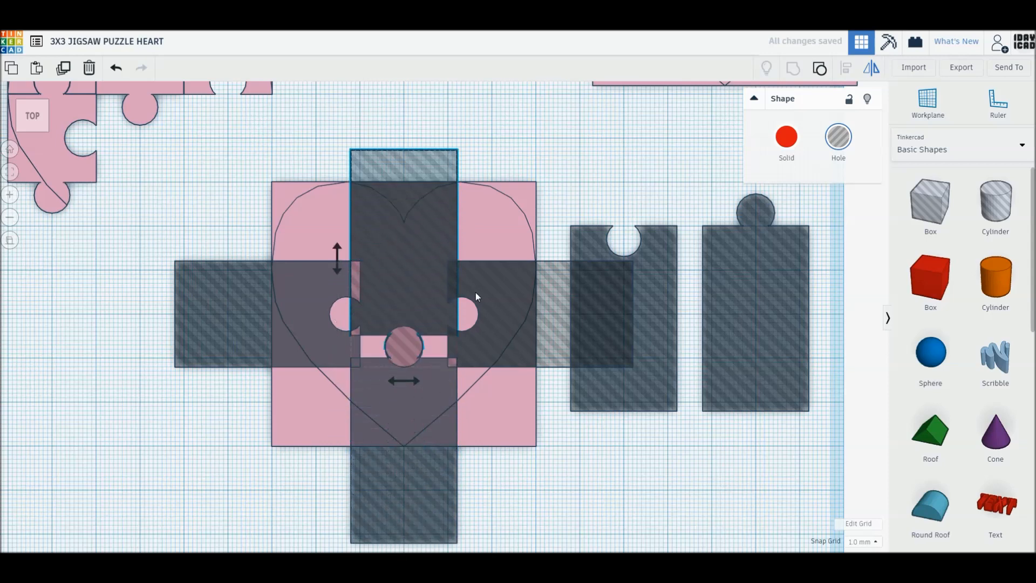
{"action": "key", "text": "Up"}
{"action": "key", "text": "Up"}
{"action": "key", "text": "Up"}
{"action": "middle_click_drag", "start_coordinate": [455, 168], "coordinate": [460, 238]}
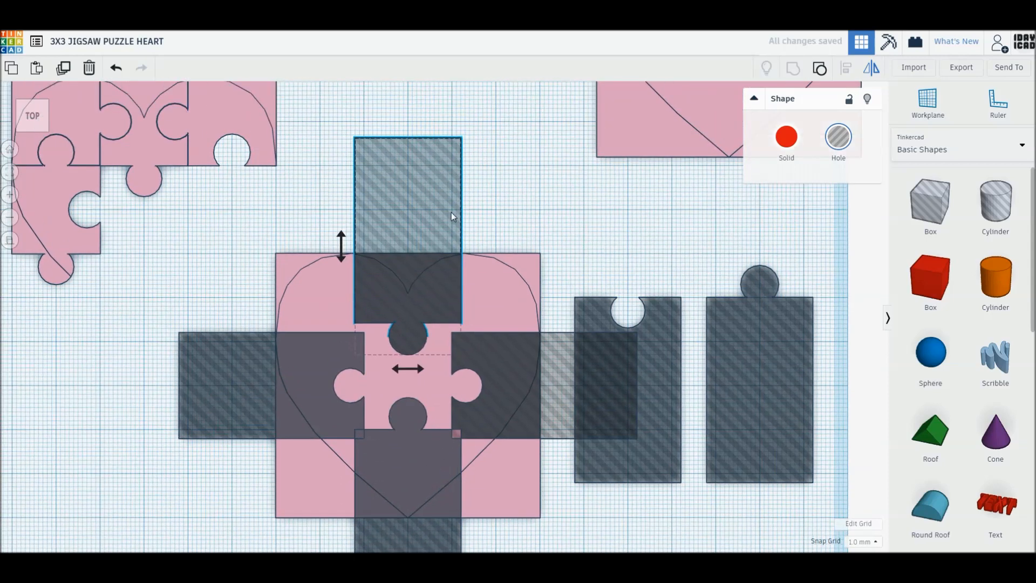
{"action": "left_click_drag", "start_coordinate": [408, 149], "coordinate": [409, 167]}
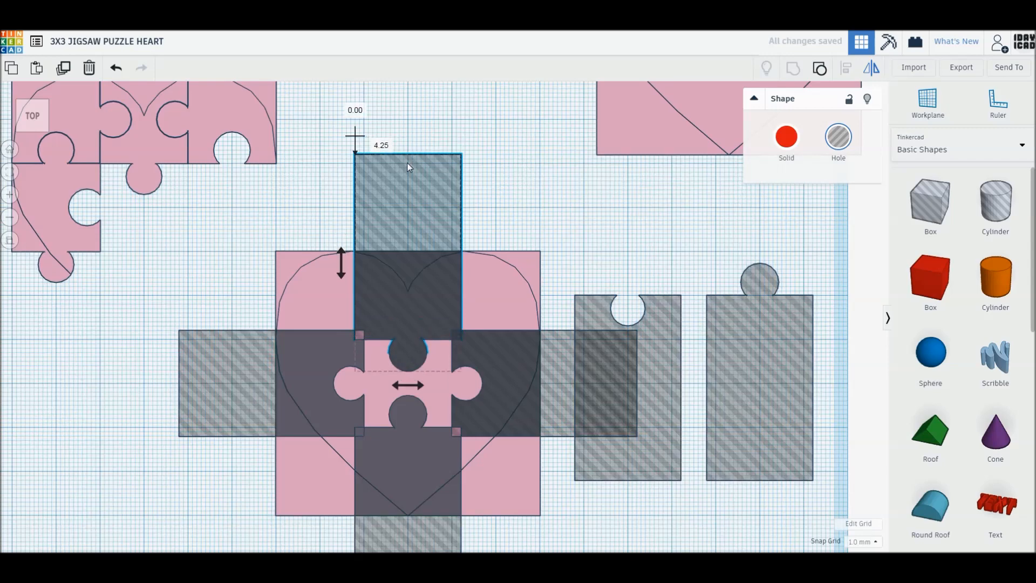
{"action": "left_click", "coordinate": [481, 204]}
Step: Cover the plate's four corners with 20 mm hole boxes spaced 42 mm apart, each slightly overhanging the outer edges
{"action": "scroll", "coordinate": [419, 195], "scroll_direction": "up", "scroll_amount": 3}
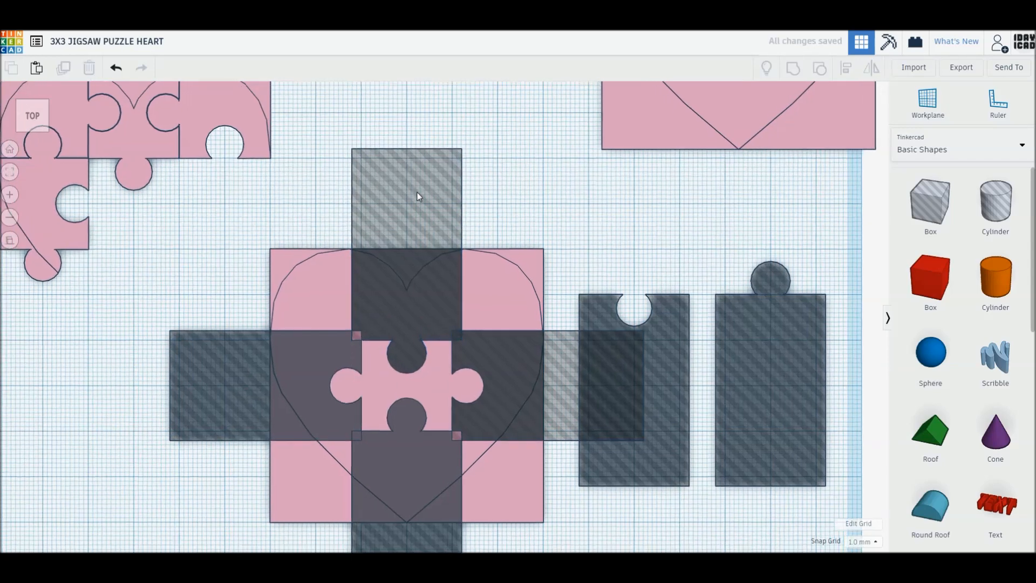
{"action": "scroll", "coordinate": [419, 195], "scroll_direction": "up", "scroll_amount": 1}
{"action": "mouse_move", "coordinate": [420, 206]}
{"action": "middle_mouse_down"}
{"action": "mouse_move", "coordinate": [427, 308]}
{"action": "mouse_move", "coordinate": [428, 166]}
{"action": "middle_mouse_up"}
{"action": "mouse_move", "coordinate": [441, 291]}
{"action": "middle_mouse_down"}
{"action": "mouse_move", "coordinate": [452, 104]}
{"action": "mouse_move", "coordinate": [440, 264]}
{"action": "mouse_move", "coordinate": [480, 305]}
{"action": "middle_mouse_up"}
{"action": "scroll", "coordinate": [440, 265], "scroll_direction": "down", "scroll_amount": 2}
{"action": "left_click_drag", "start_coordinate": [930, 202], "coordinate": [537, 195]}
{"action": "left_click_drag", "start_coordinate": [593, 213], "coordinate": [360, 211], "text": "alt"}
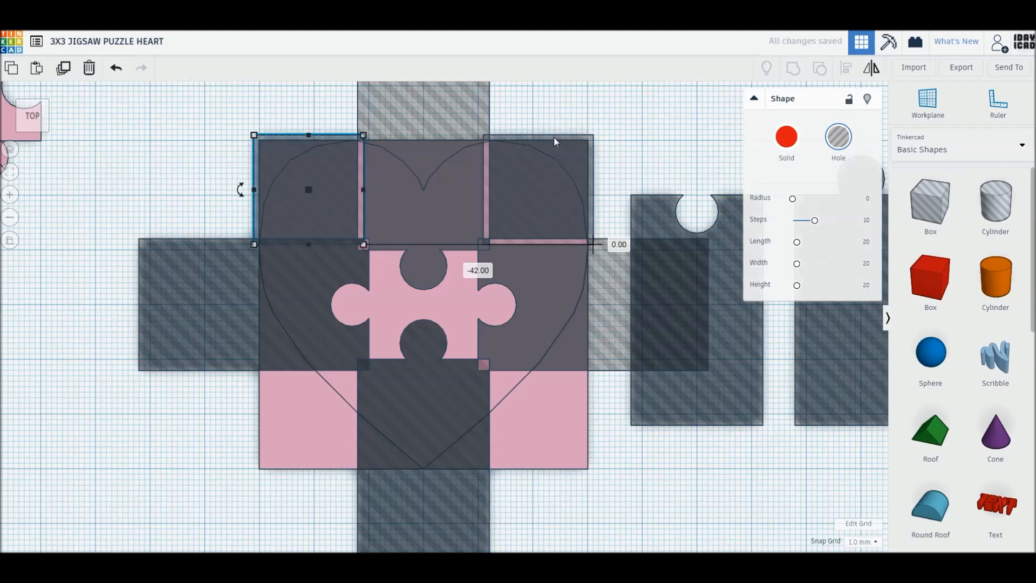
{"action": "left_click", "coordinate": [554, 137], "text": "shift"}
{"action": "left_click_drag", "start_coordinate": [553, 137], "coordinate": [552, 365]}
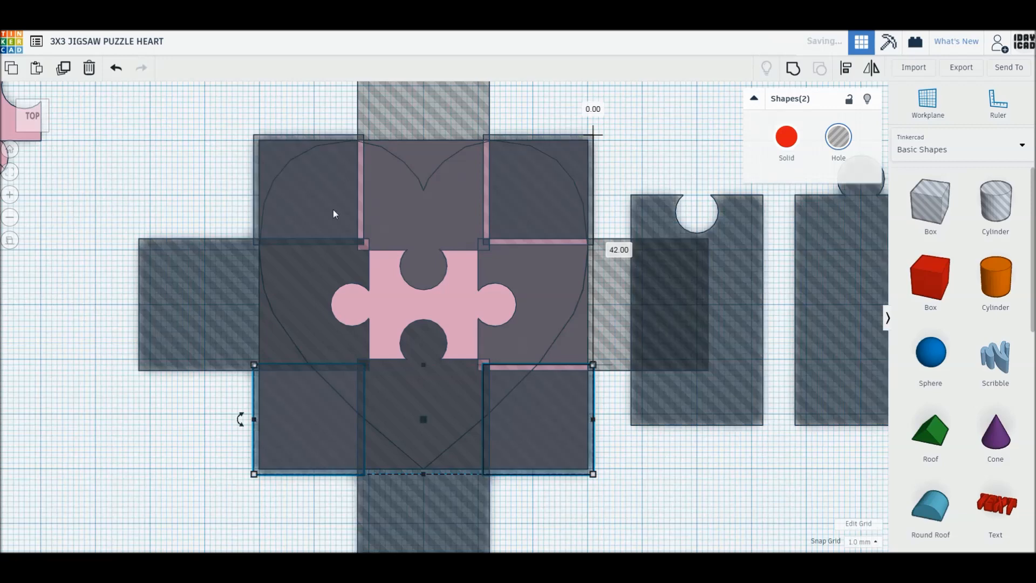
Step: Group the cutters and boxes with the plate and fit the resulting centre piece beneath the top-centre piece
{"action": "left_click_drag", "start_coordinate": [212, 200], "coordinate": [532, 409]}
{"action": "key", "text": "ctrl+g"}
{"action": "middle_click_drag", "start_coordinate": [286, 234], "coordinate": [623, 419]}
{"action": "left_click_drag", "start_coordinate": [658, 458], "coordinate": [351, 235]}
{"action": "left_click", "coordinate": [492, 290]}
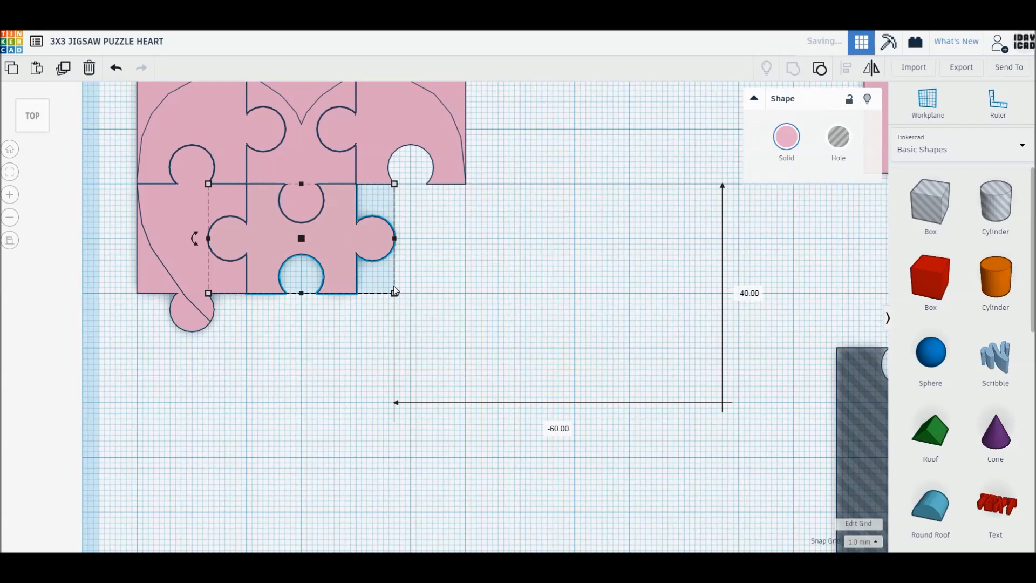
Step: Examine the gaps between the centre piece and its neighbouring puzzle pieces up close
{"action": "scroll", "coordinate": [199, 256], "scroll_direction": "up", "scroll_amount": 5}
{"action": "middle_click_drag", "start_coordinate": [396, 256], "coordinate": [642, 415]}
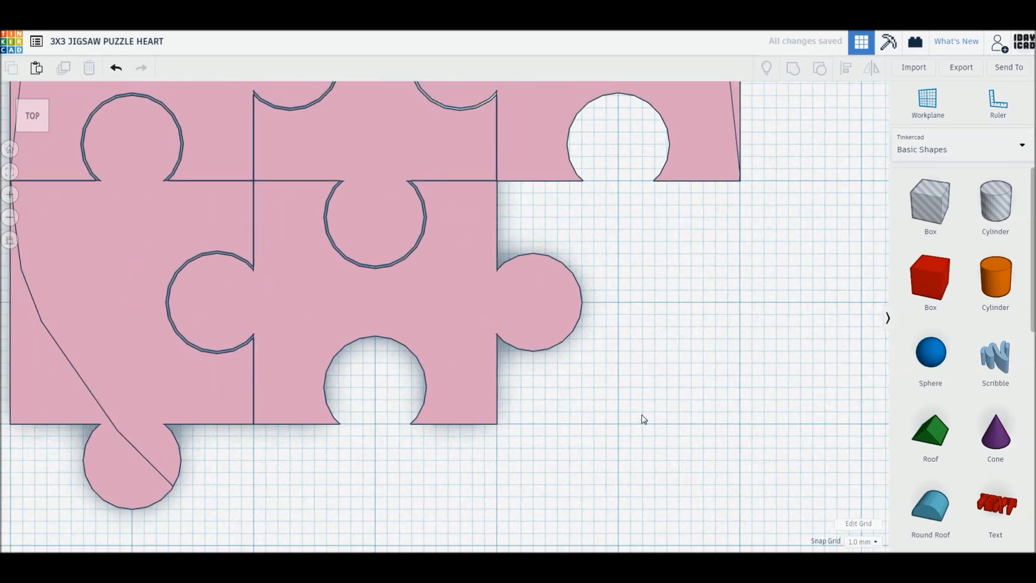
{"action": "middle_click_drag", "start_coordinate": [314, 388], "coordinate": [365, 418]}
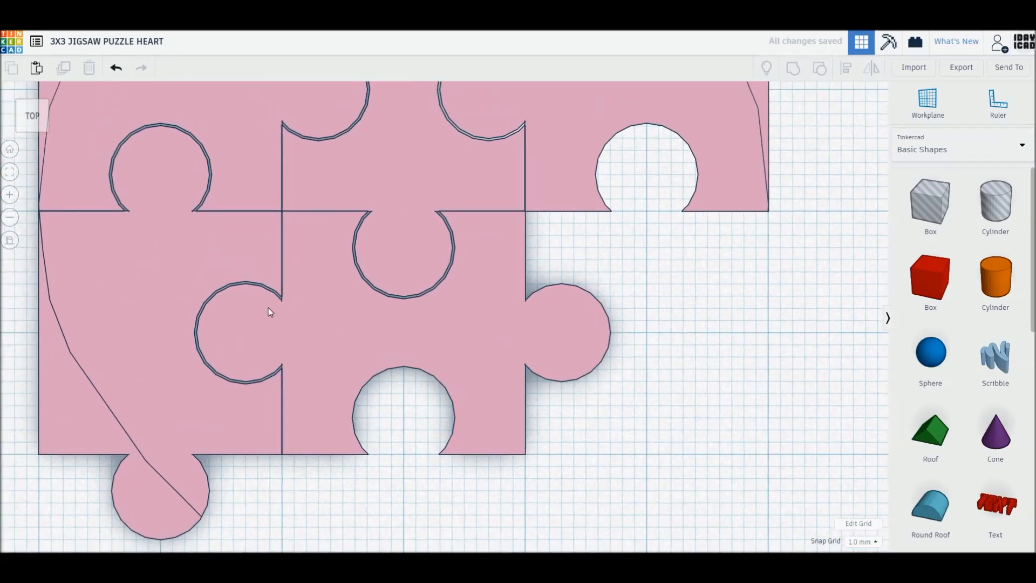
{"action": "scroll", "coordinate": [267, 311], "scroll_direction": "up", "scroll_amount": 3}
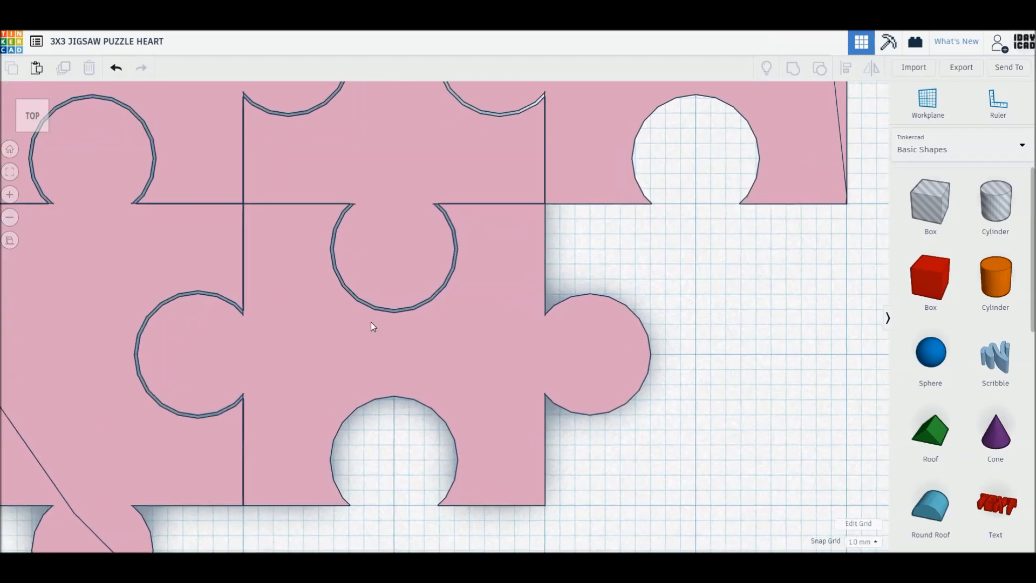
{"action": "middle_click_drag", "start_coordinate": [370, 321], "coordinate": [380, 405]}
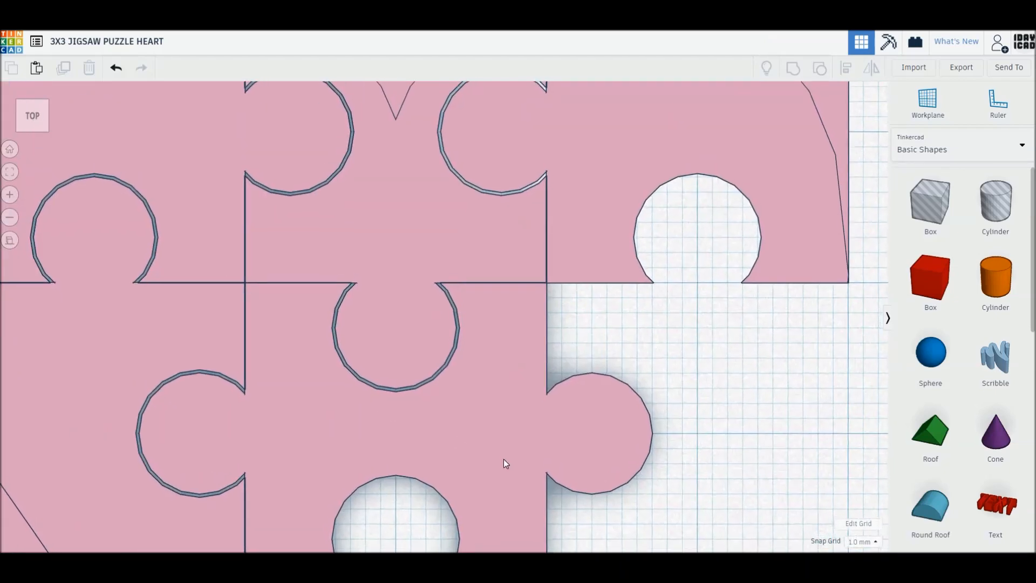
{"action": "scroll", "coordinate": [423, 392], "scroll_direction": "down", "scroll_amount": 2}
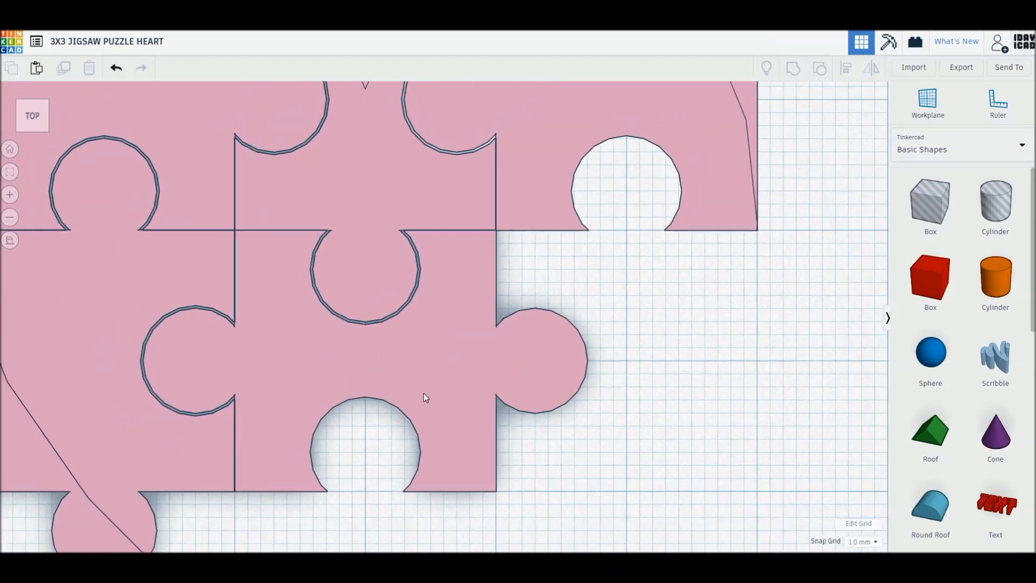
{"action": "scroll", "coordinate": [423, 396], "scroll_direction": "down", "scroll_amount": 5}
{"action": "middle_click_drag", "start_coordinate": [518, 426], "coordinate": [425, 446]}
Step: Mirror a copy of the left edge piece horizontally and fit it beneath the upper-right corner piece
{"action": "left_click", "coordinate": [115, 329]}
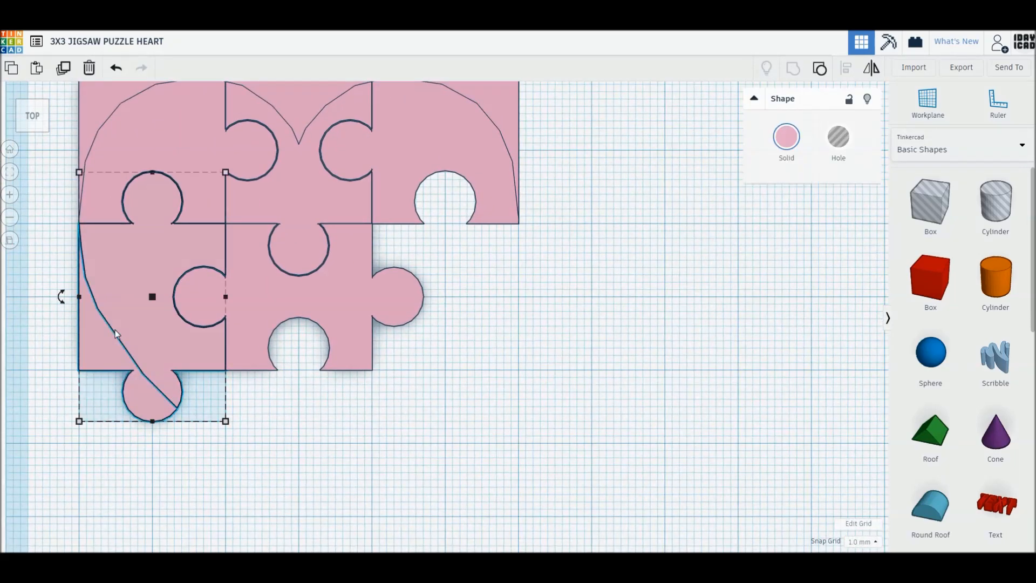
{"action": "key", "text": "m"}
{"action": "left_click", "coordinate": [145, 434]}
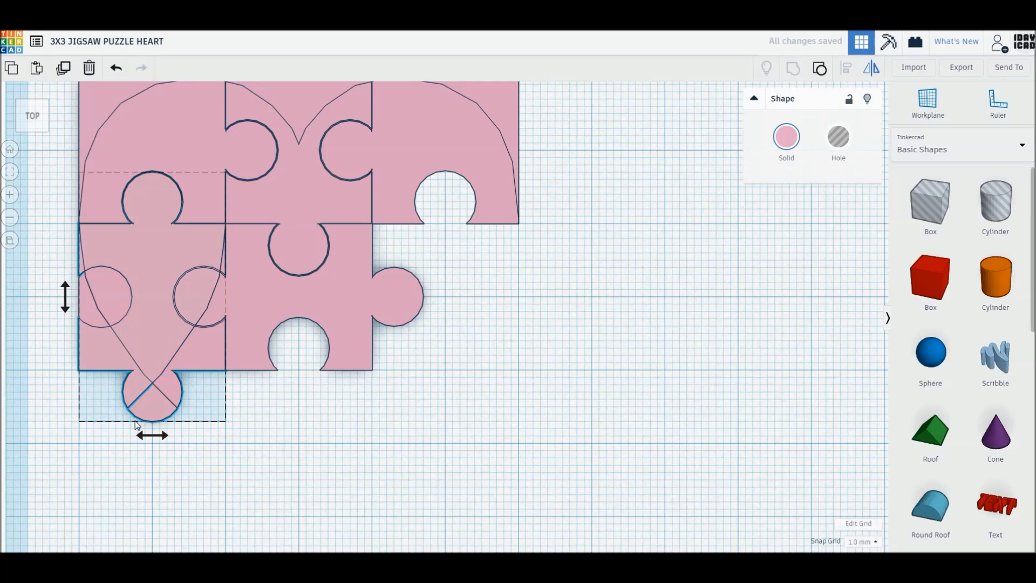
{"action": "left_click_drag", "start_coordinate": [102, 395], "coordinate": [349, 383]}
{"action": "key", "text": "Right"}
{"action": "key", "text": "Right"}
{"action": "key", "text": "Right"}
{"action": "key", "text": "Right"}
{"action": "key", "text": "Right"}
{"action": "key", "text": "Right"}
{"action": "key", "text": "Right"}
{"action": "key", "text": "Right"}
{"action": "key", "text": "Right"}
{"action": "key", "text": "Right"}
{"action": "key", "text": "Right"}
{"action": "key", "text": "Right"}
{"action": "key", "text": "Right"}
{"action": "key", "text": "Right"}
{"action": "key", "text": "Right"}
{"action": "key", "text": "Right"}
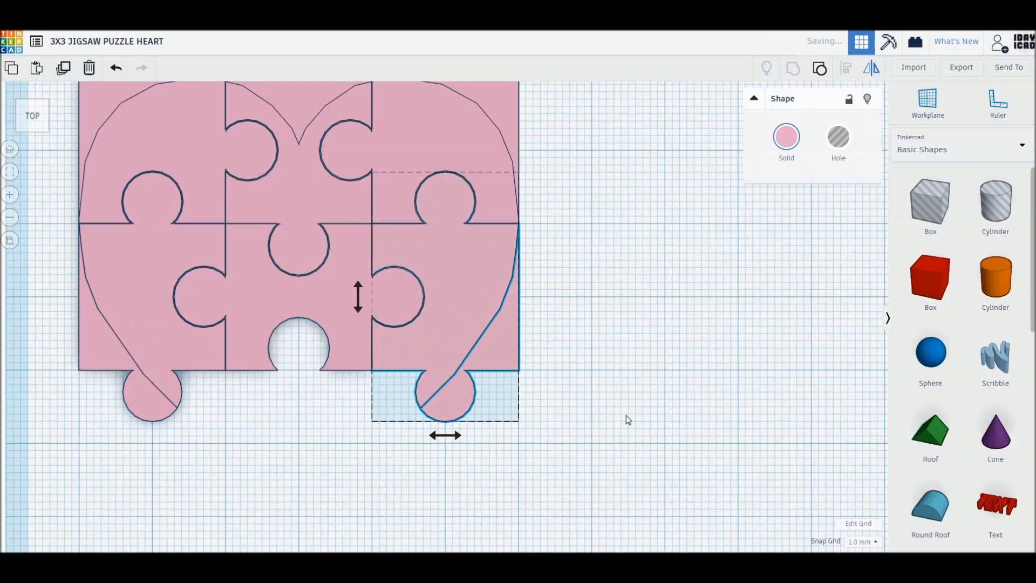
{"action": "left_click", "coordinate": [613, 422]}
Step: Place another copy of the heart plate between the puzzle and the cutters, about 61 mm left of and 49 mm below the original
{"action": "scroll", "coordinate": [611, 424], "scroll_direction": "down", "scroll_amount": 1}
{"action": "scroll", "coordinate": [611, 423], "scroll_direction": "down", "scroll_amount": 3}
{"action": "middle_click_drag", "start_coordinate": [598, 373], "coordinate": [410, 445]}
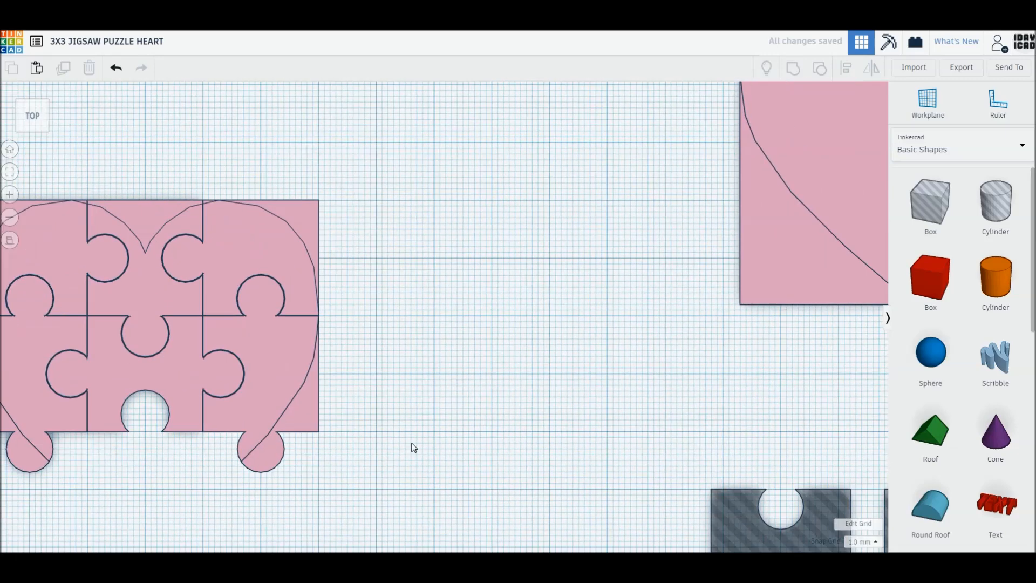
{"action": "left_click_drag", "start_coordinate": [746, 280], "coordinate": [429, 539]}
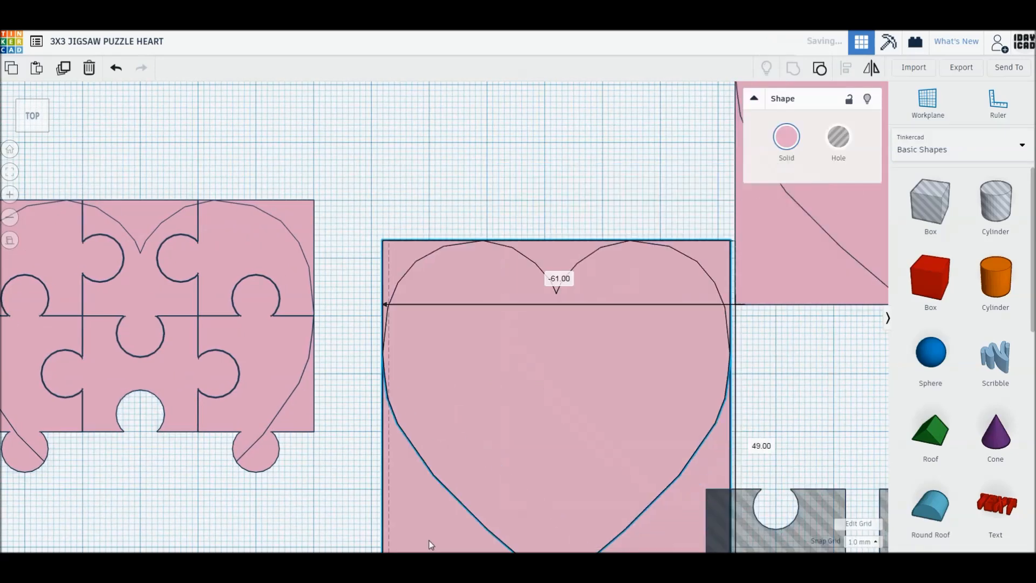
{"action": "middle_click_drag", "start_coordinate": [405, 472], "coordinate": [387, 292]}
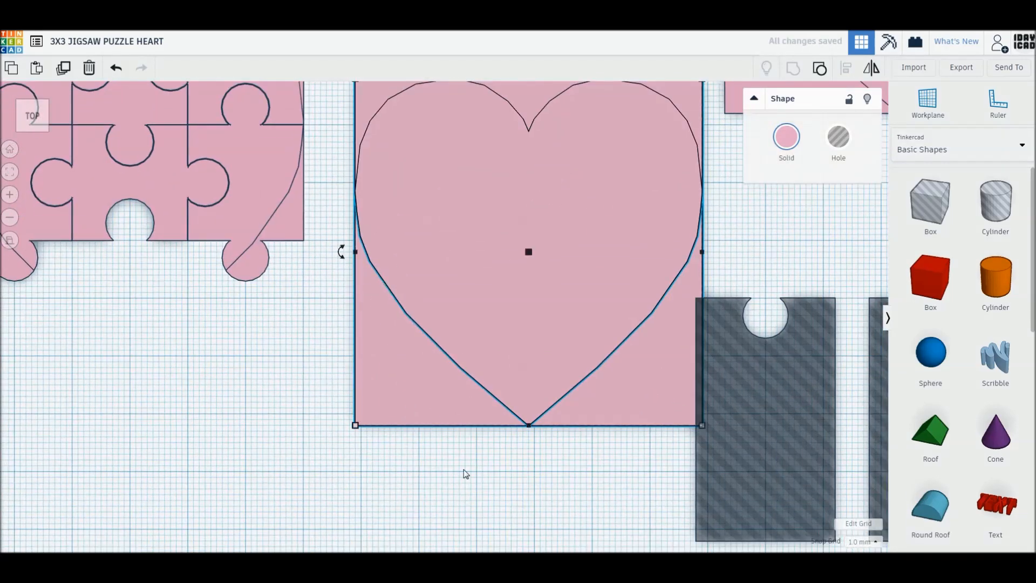
Step: Reposition the new heart plate beside the cutters and overlay its upper-left side with a vertically mirrored copy of the tabbed cutter
{"action": "middle_click_drag", "start_coordinate": [465, 474], "coordinate": [456, 381]}
{"action": "left_click_drag", "start_coordinate": [486, 224], "coordinate": [435, 447]}
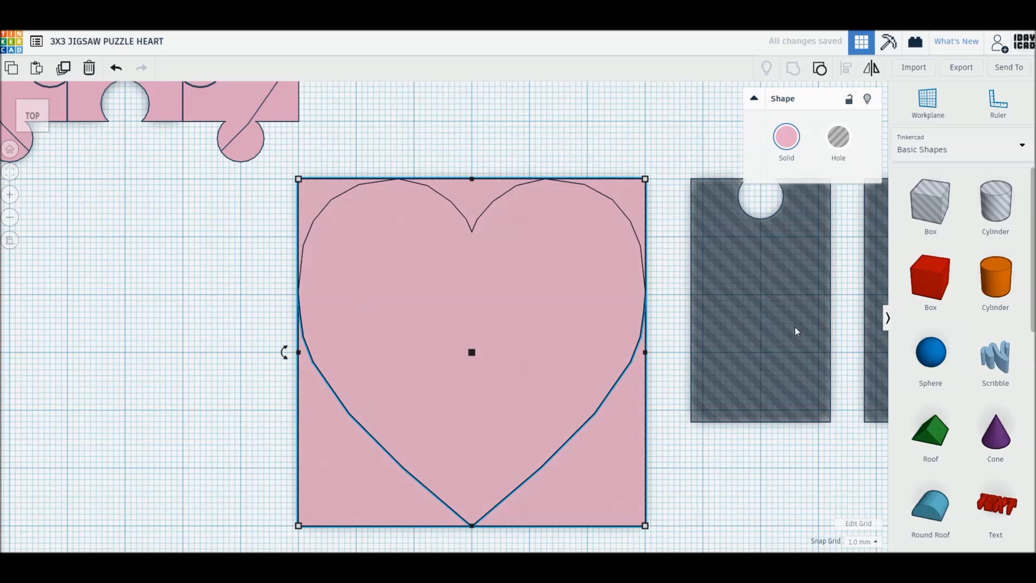
{"action": "left_click_drag", "start_coordinate": [878, 354], "coordinate": [432, 381]}
{"action": "mouse_move", "coordinate": [383, 318]}
{"action": "key", "text": "m"}
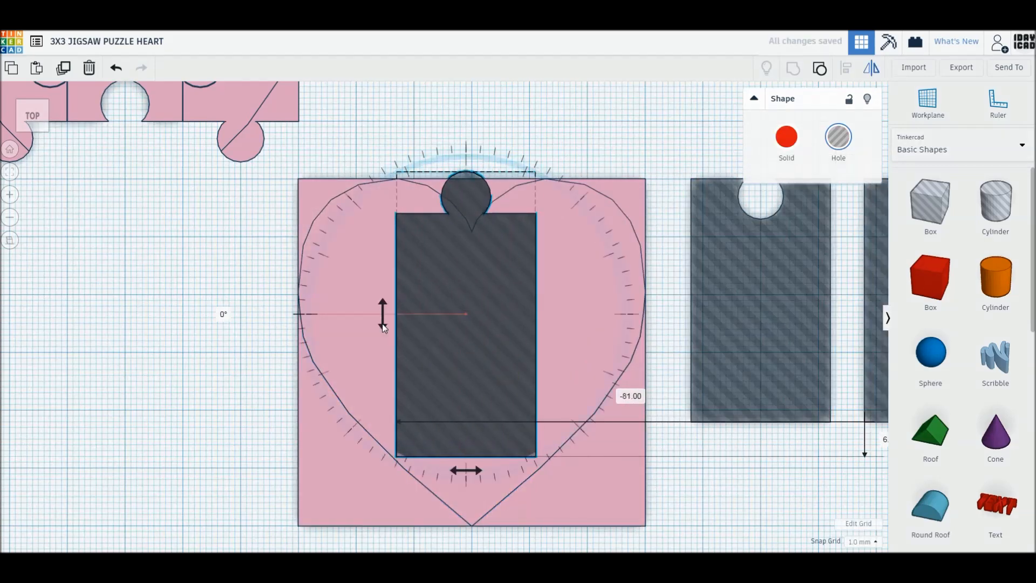
{"action": "left_click", "coordinate": [382, 316]}
{"action": "left_click", "coordinate": [232, 329]}
{"action": "left_click_drag", "start_coordinate": [420, 178], "coordinate": [309, 170]}
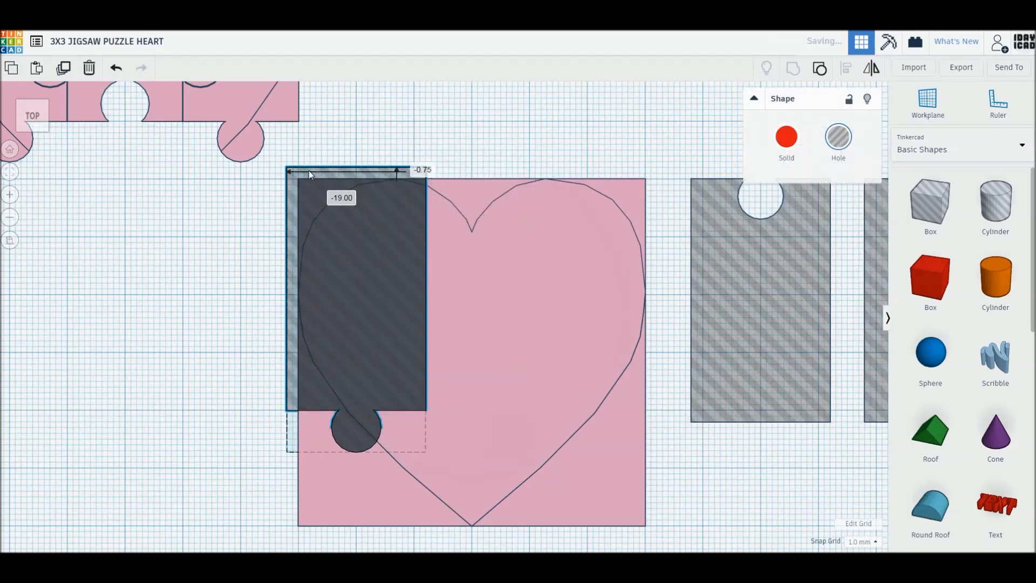
Step: Lay a copy of the notched cutter sideways across the plate's lower-right area, notch facing left, and cover the upper-right area with a box hole
{"action": "left_click_drag", "start_coordinate": [736, 301], "coordinate": [633, 323]}
{"action": "left_click_drag", "start_coordinate": [579, 370], "coordinate": [658, 433]}
{"action": "left_click_drag", "start_coordinate": [664, 337], "coordinate": [546, 420]}
{"action": "left_click_drag", "start_coordinate": [930, 204], "coordinate": [478, 346]}
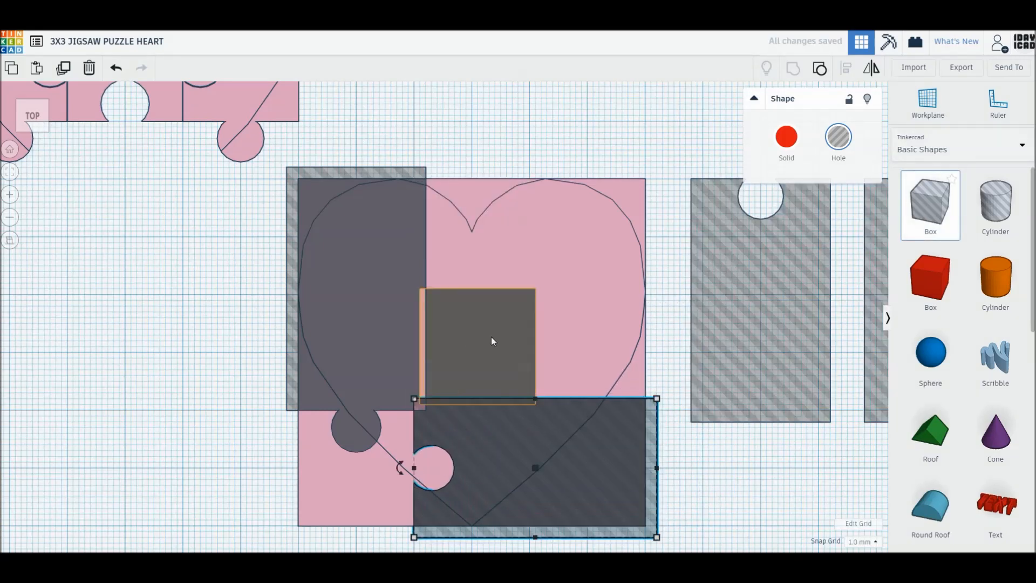
{"action": "left_click_drag", "start_coordinate": [536, 290], "coordinate": [651, 177]}
Step: Group the cutters and box with the plate and fit the resulting corner piece beneath the puzzle's left edge piece
{"action": "left_click_drag", "start_coordinate": [232, 381], "coordinate": [518, 526]}
{"action": "key", "text": "ctrl+g"}
{"action": "left_click_drag", "start_coordinate": [360, 507], "coordinate": [112, 277]}
{"action": "middle_click_drag", "start_coordinate": [300, 276], "coordinate": [513, 474]}
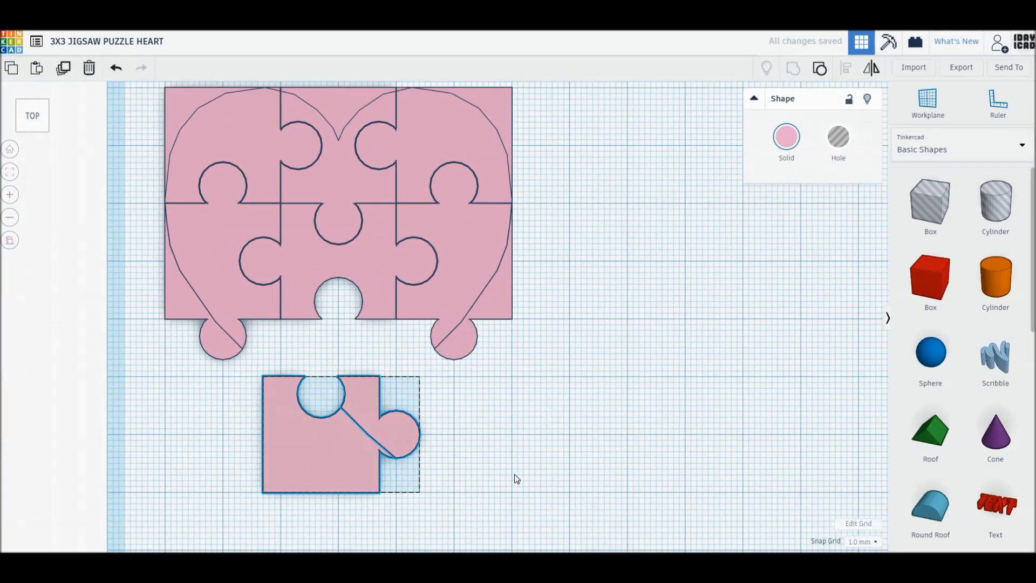
{"action": "left_click_drag", "start_coordinate": [390, 441], "coordinate": [294, 381]}
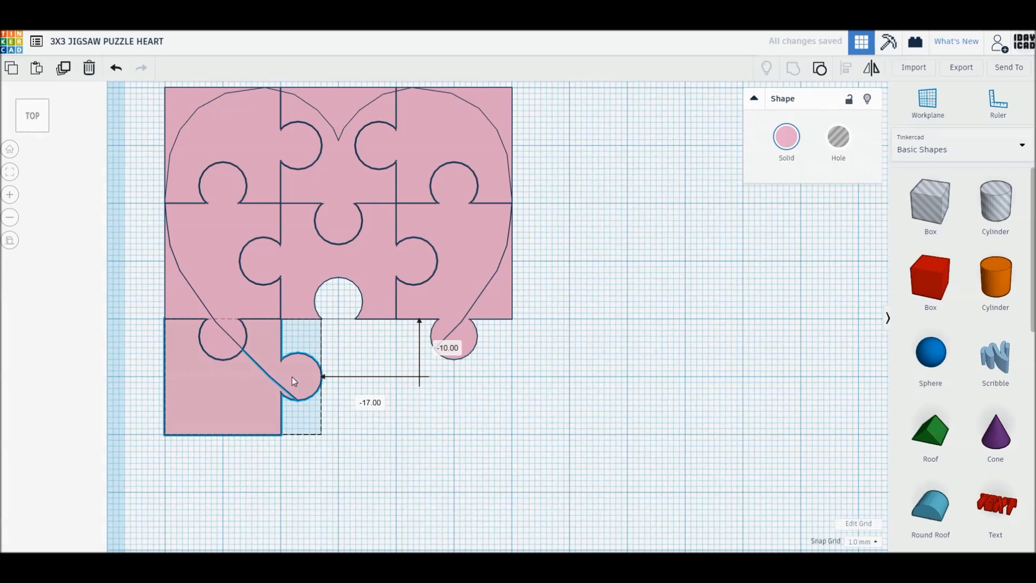
Step: Examine the fit between the lower-left corner piece and the piece above it up close
{"action": "left_click", "coordinate": [465, 464]}
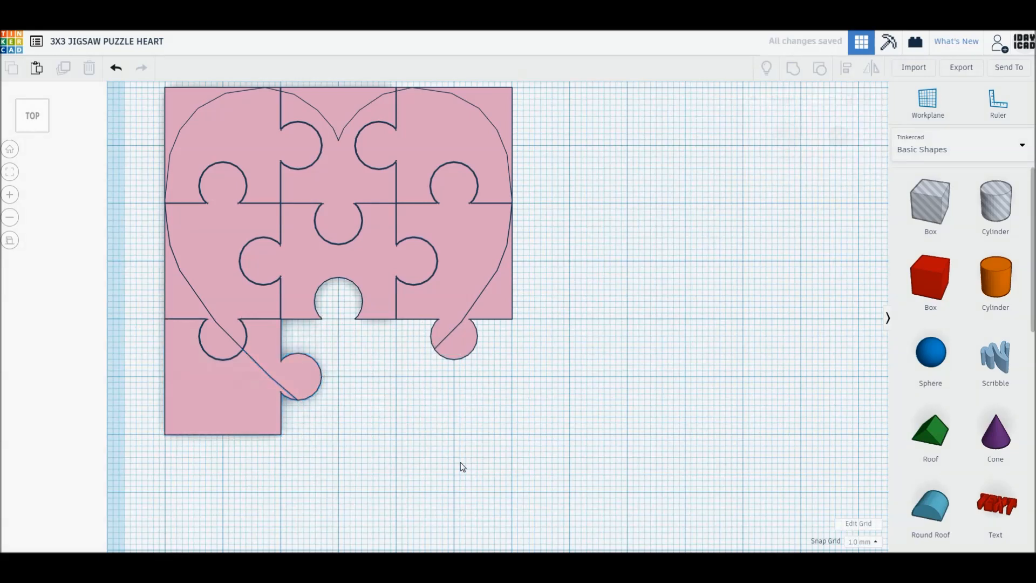
{"action": "left_click", "coordinate": [253, 433]}
{"action": "scroll", "coordinate": [252, 430], "scroll_direction": "up", "scroll_amount": 3}
{"action": "middle_click_drag", "start_coordinate": [288, 430], "coordinate": [564, 416]}
{"action": "scroll", "coordinate": [258, 449], "scroll_direction": "up", "scroll_amount": 3}
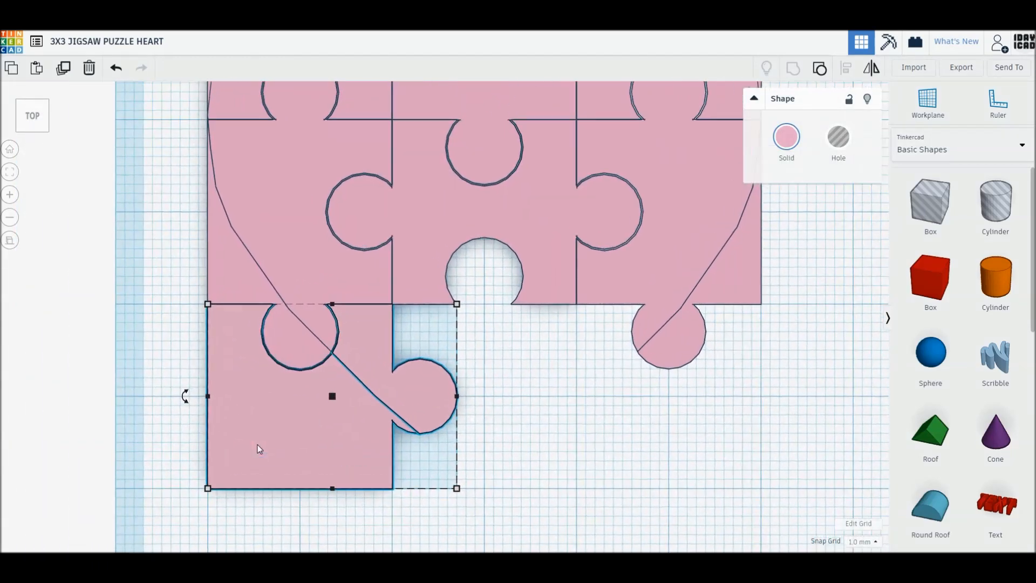
{"action": "left_click", "coordinate": [561, 442]}
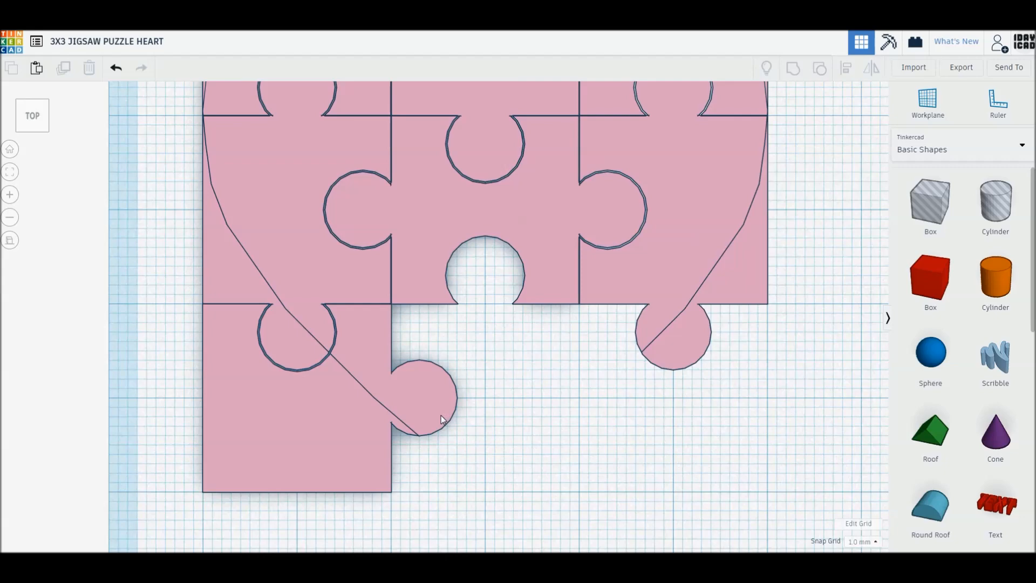
{"action": "scroll", "coordinate": [441, 416], "scroll_direction": "down", "scroll_amount": 5}
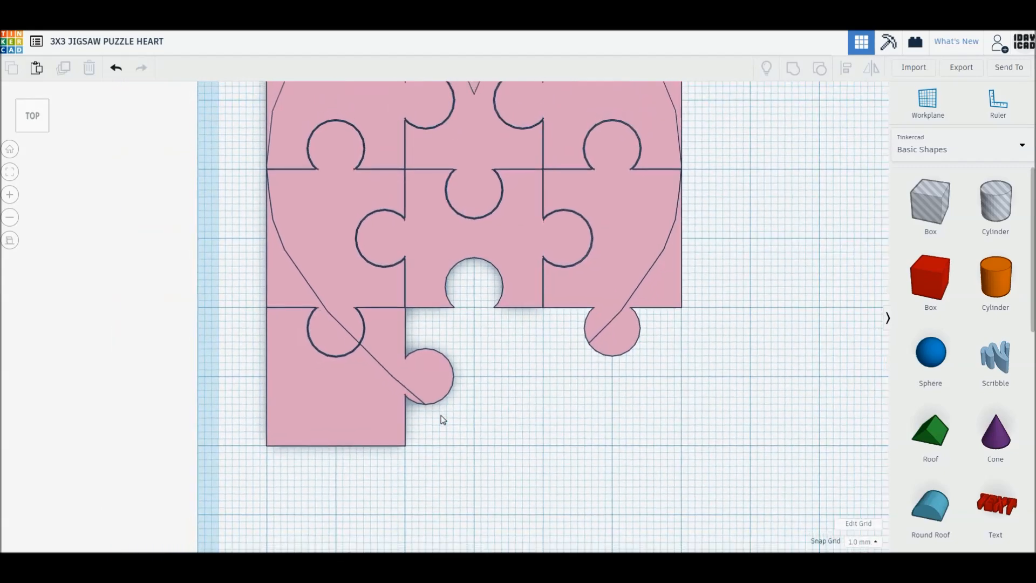
Step: Move the remaining heart plate into the open space just left of the two cutters
{"action": "middle_click_drag", "start_coordinate": [688, 443], "coordinate": [216, 284]}
{"action": "middle_click_drag", "start_coordinate": [647, 448], "coordinate": [430, 527]}
{"action": "left_click_drag", "start_coordinate": [718, 93], "coordinate": [341, 485]}
{"action": "middle_click_drag", "start_coordinate": [486, 441], "coordinate": [526, 270]}
{"action": "mouse_move", "coordinate": [528, 274]}
{"action": "left_mouse_down"}
{"action": "mouse_move", "coordinate": [484, 381]}
{"action": "mouse_move", "coordinate": [485, 416]}
{"action": "mouse_move", "coordinate": [464, 444]}
{"action": "mouse_move", "coordinate": [510, 445]}
{"action": "mouse_move", "coordinate": [493, 442]}
{"action": "left_mouse_up"}
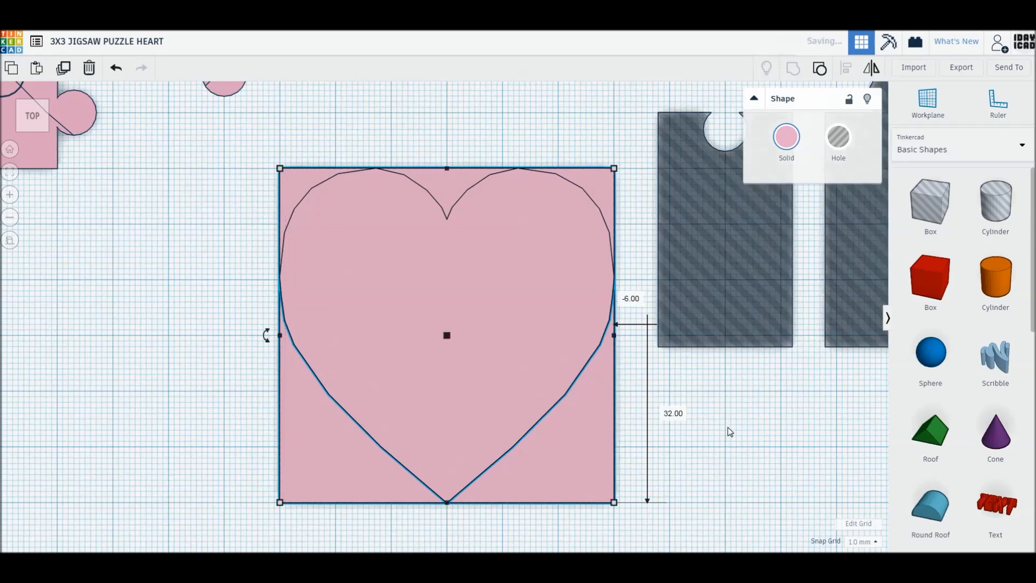
Step: Rotate a copy of the tabbed cutter -90° over the plate's lower-left area, then shift it 20 mm left
{"action": "left_click", "coordinate": [729, 431]}
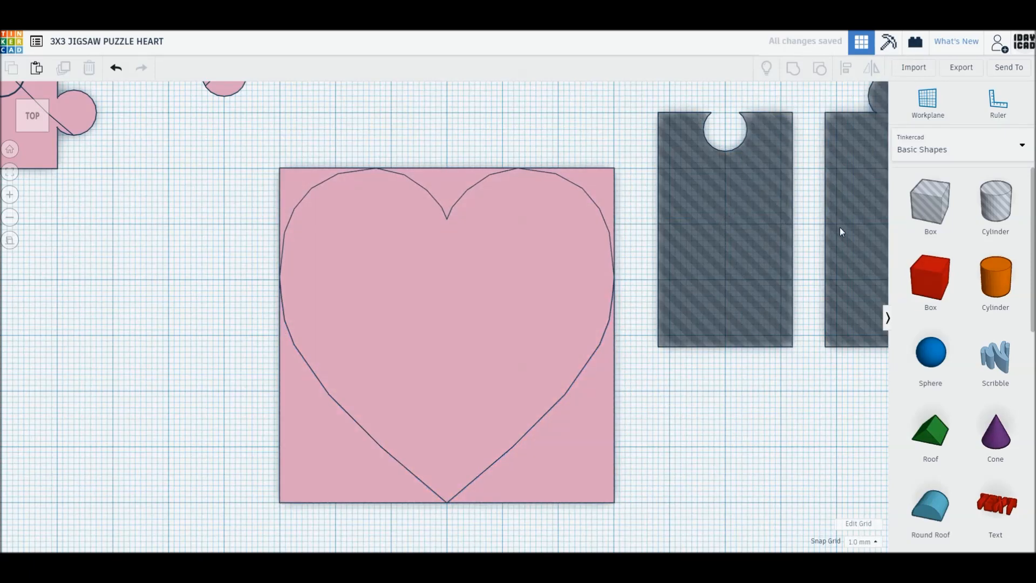
{"action": "mouse_move", "coordinate": [849, 200]}
{"action": "left_mouse_down"}
{"action": "mouse_move", "coordinate": [384, 398]}
{"action": "mouse_move", "coordinate": [411, 323]}
{"action": "mouse_move", "coordinate": [465, 305]}
{"action": "left_mouse_up"}
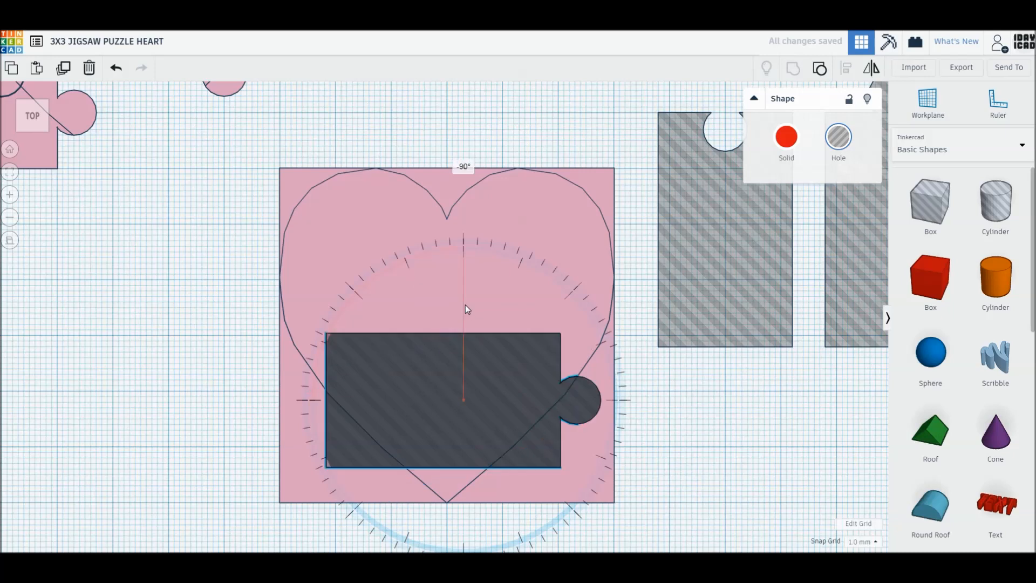
{"action": "left_click_drag", "start_coordinate": [339, 434], "coordinate": [278, 502]}
{"action": "left_click", "coordinate": [247, 506]}
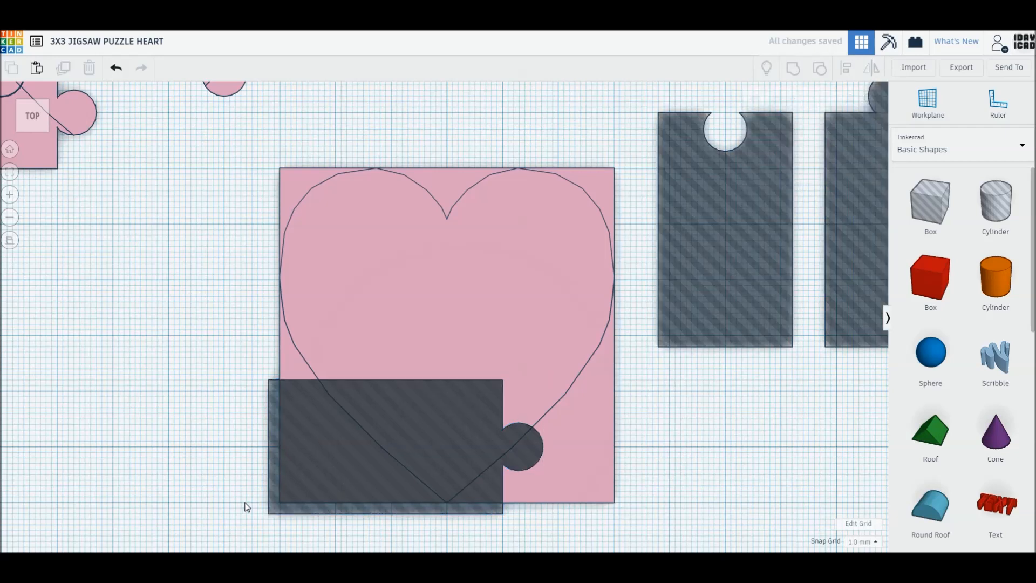
{"action": "left_click", "coordinate": [297, 511]}
{"action": "left_click_drag", "start_coordinate": [297, 510], "coordinate": [179, 509]}
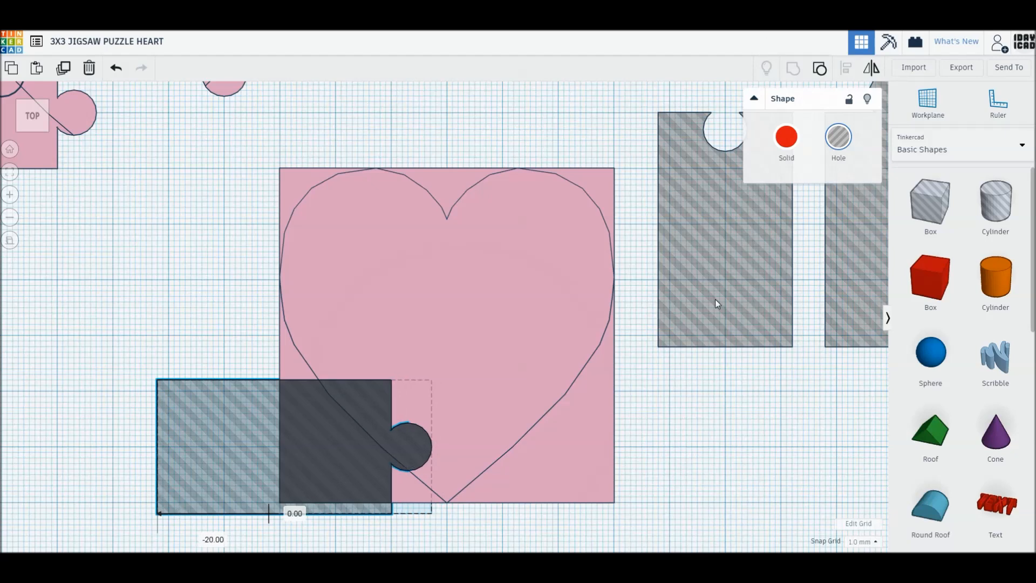
Step: Rotate the remaining tabbed cutter so its tab points left and place it over the plate's lower-right area, opposite the first
{"action": "left_click_drag", "start_coordinate": [833, 264], "coordinate": [629, 385]}
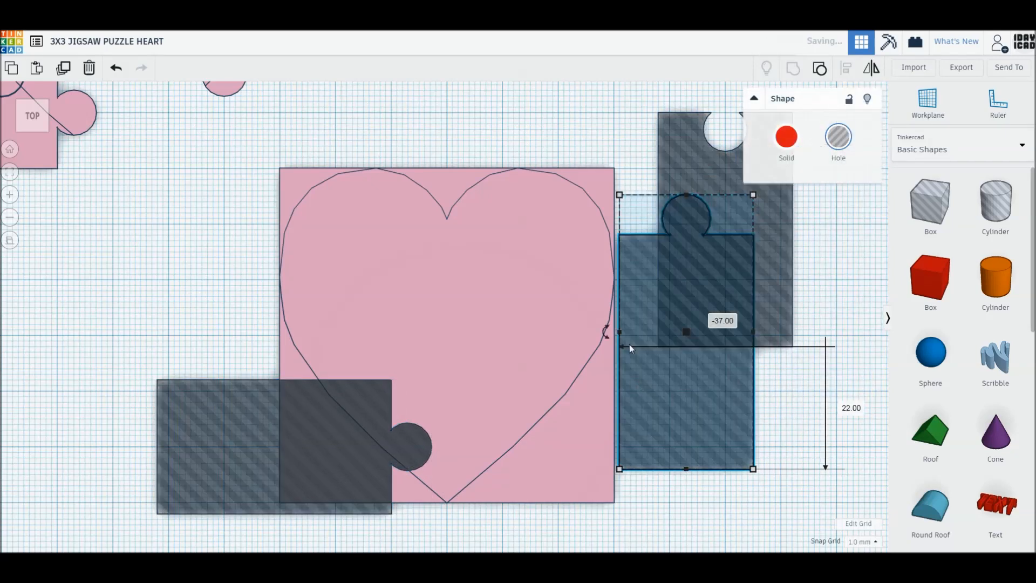
{"action": "left_click_drag", "start_coordinate": [607, 331], "coordinate": [684, 406]}
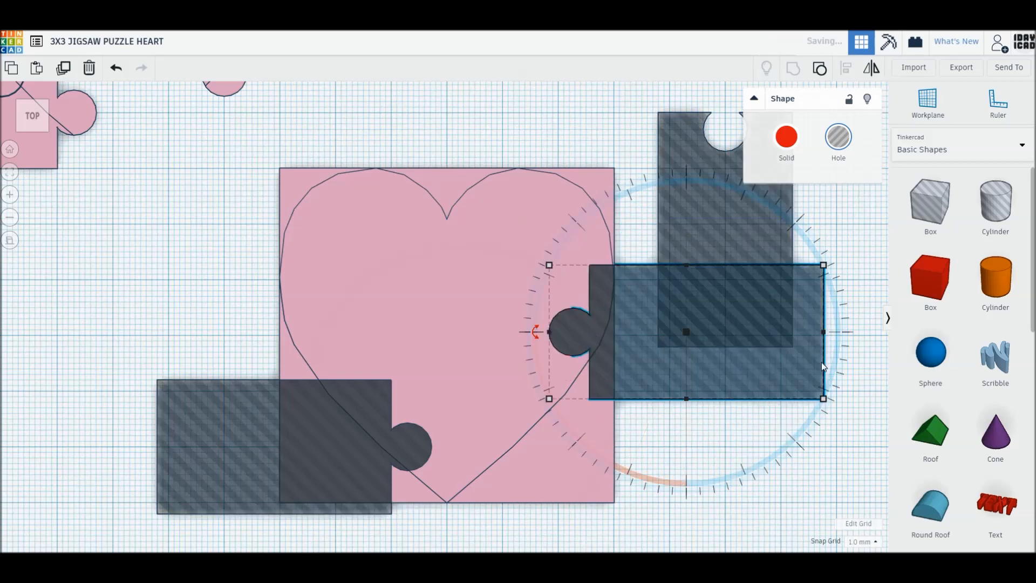
{"action": "left_click_drag", "start_coordinate": [817, 276], "coordinate": [730, 393]}
Step: Mirror the notched cutter vertically over the plate's upper middle and cover the remaining upper area with a box hole
{"action": "left_click_drag", "start_coordinate": [705, 289], "coordinate": [639, 322]}
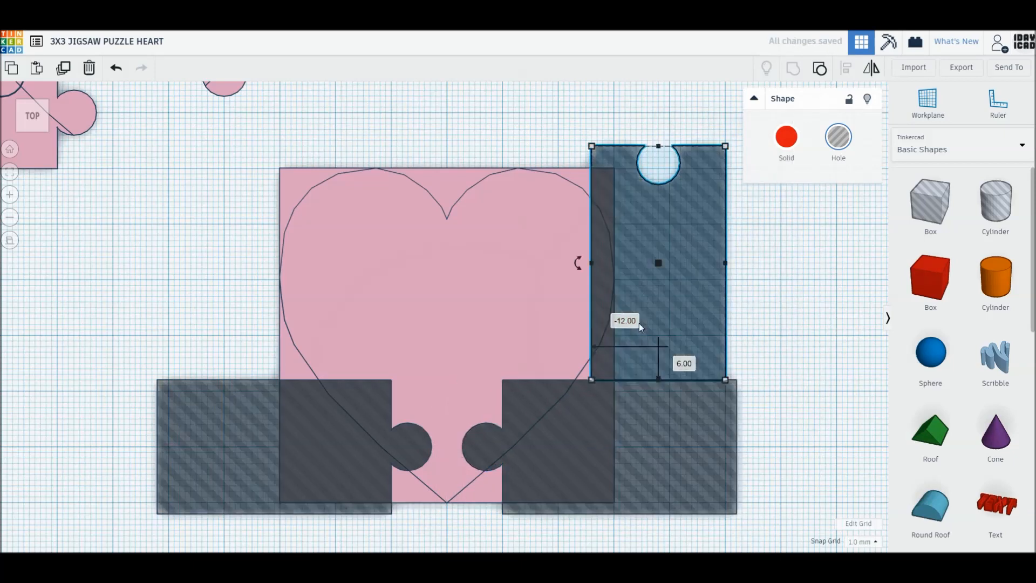
{"action": "key", "text": "m"}
{"action": "left_click", "coordinate": [578, 262]}
{"action": "left_click_drag", "start_coordinate": [704, 360], "coordinate": [493, 369]}
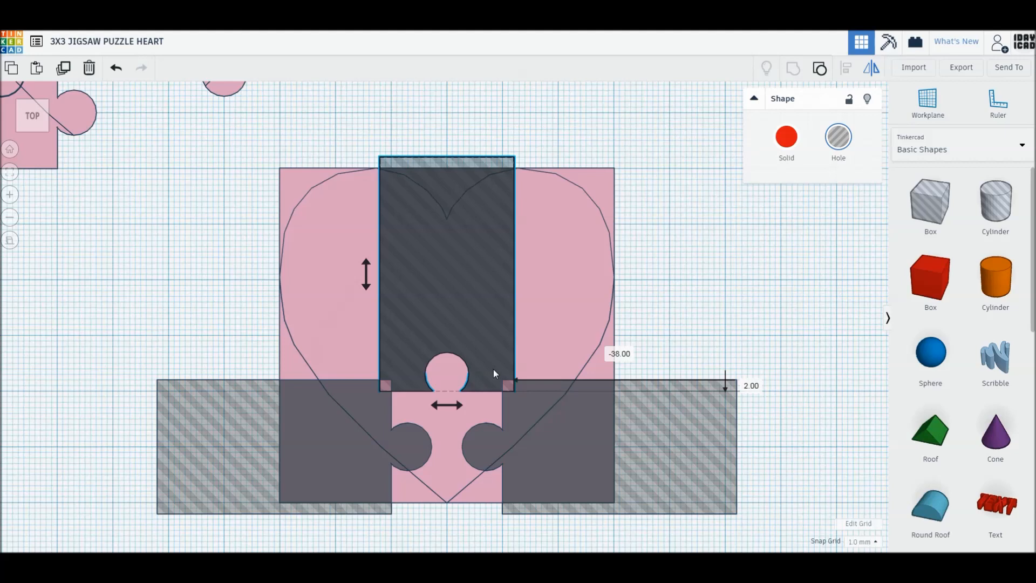
{"action": "left_click_drag", "start_coordinate": [924, 194], "coordinate": [562, 331]}
{"action": "left_click_drag", "start_coordinate": [620, 275], "coordinate": [380, 163]}
{"action": "left_click", "coordinate": [641, 176]}
Step: Group the cutters and box with the plate and fit the resulting bottom-centre piece beneath the centre piece
{"action": "left_click_drag", "start_coordinate": [197, 292], "coordinate": [623, 548]}
{"action": "key", "text": "ctrl+g"}
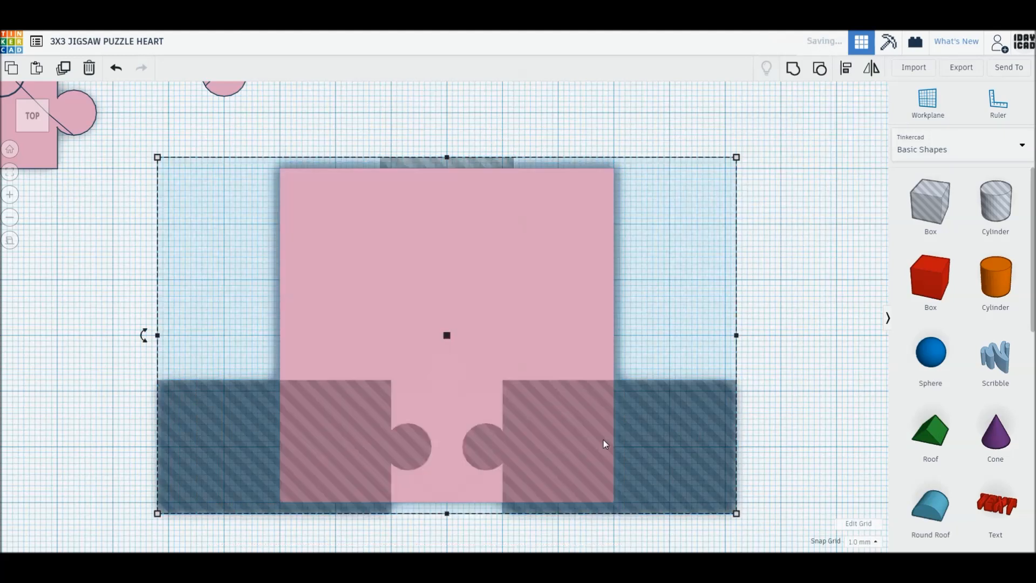
{"action": "left_click_drag", "start_coordinate": [474, 406], "coordinate": [173, 174]}
{"action": "middle_click_drag", "start_coordinate": [387, 176], "coordinate": [629, 486]}
{"action": "left_click_drag", "start_coordinate": [384, 479], "coordinate": [355, 390]}
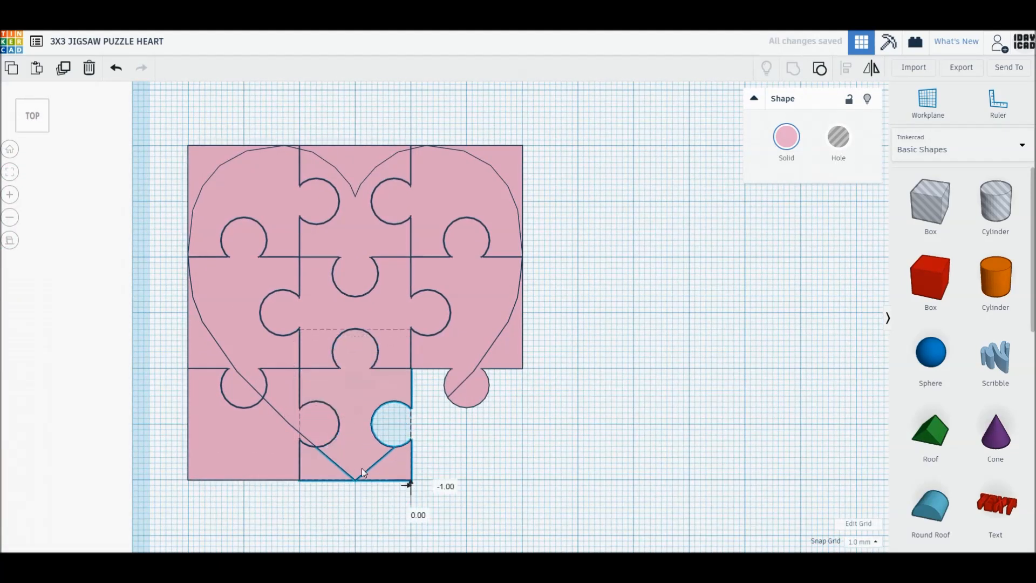
Step: Mirror a copy of the lower-left corner piece horizontally and move it 33 mm right to fill the lower-right corner
{"action": "left_click", "coordinate": [240, 455]}
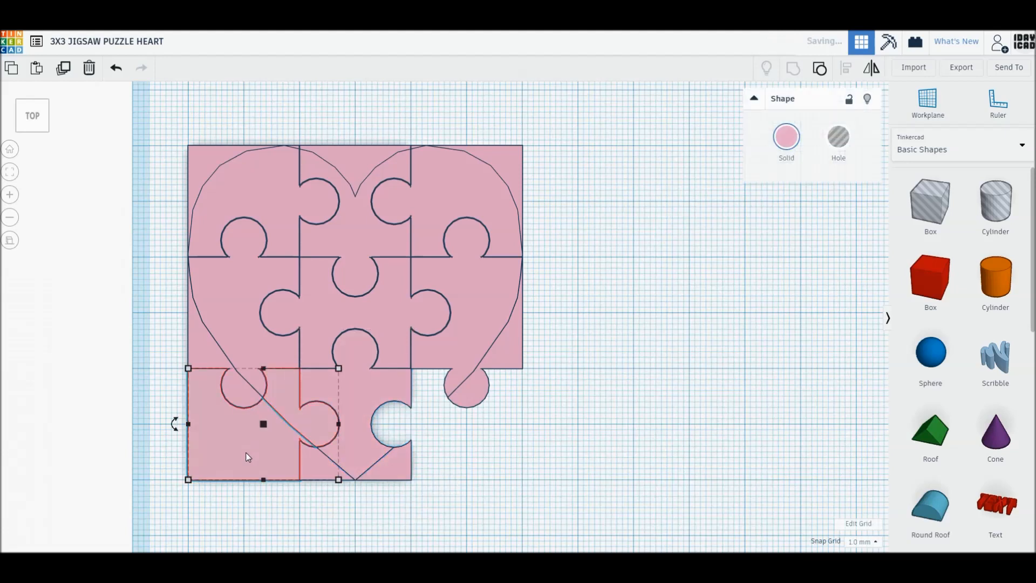
{"action": "left_click", "coordinate": [270, 503]}
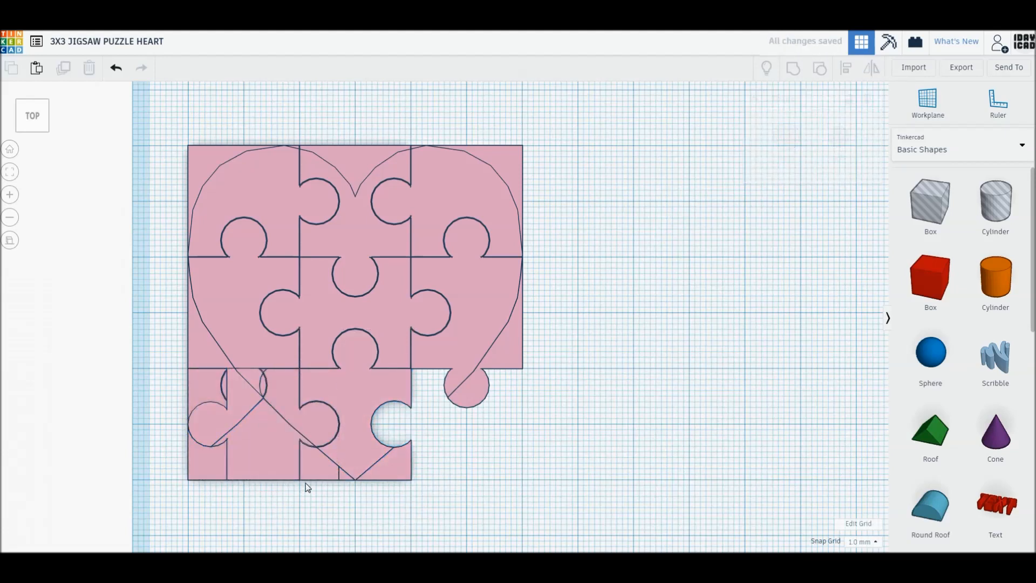
{"action": "left_click_drag", "start_coordinate": [242, 422], "coordinate": [398, 418]}
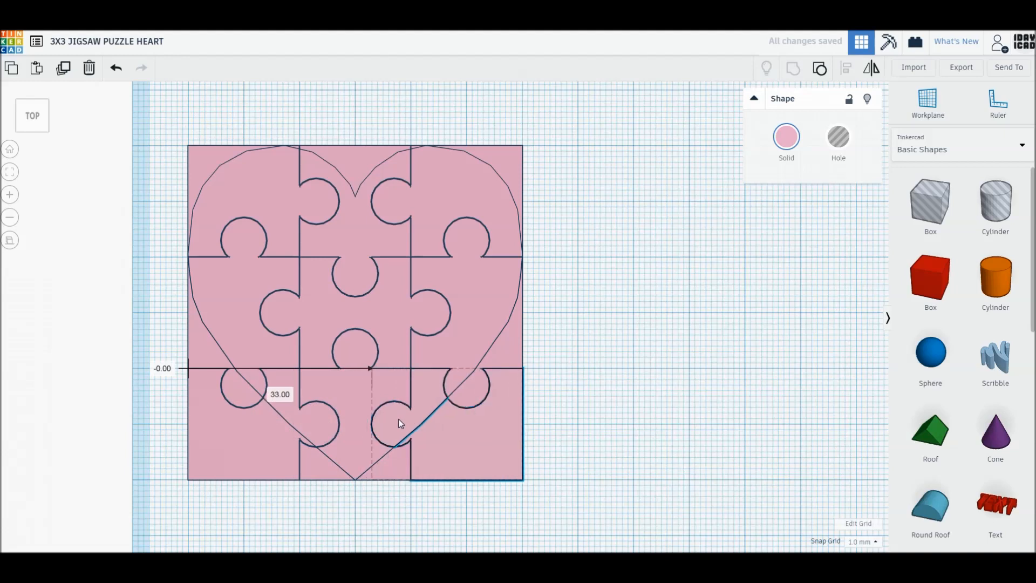
{"action": "left_click", "coordinate": [619, 461]}
Step: Examine the joints between all nine pieces of the assembled heart puzzle up close
{"action": "scroll", "coordinate": [198, 429], "scroll_direction": "up", "scroll_amount": 2}
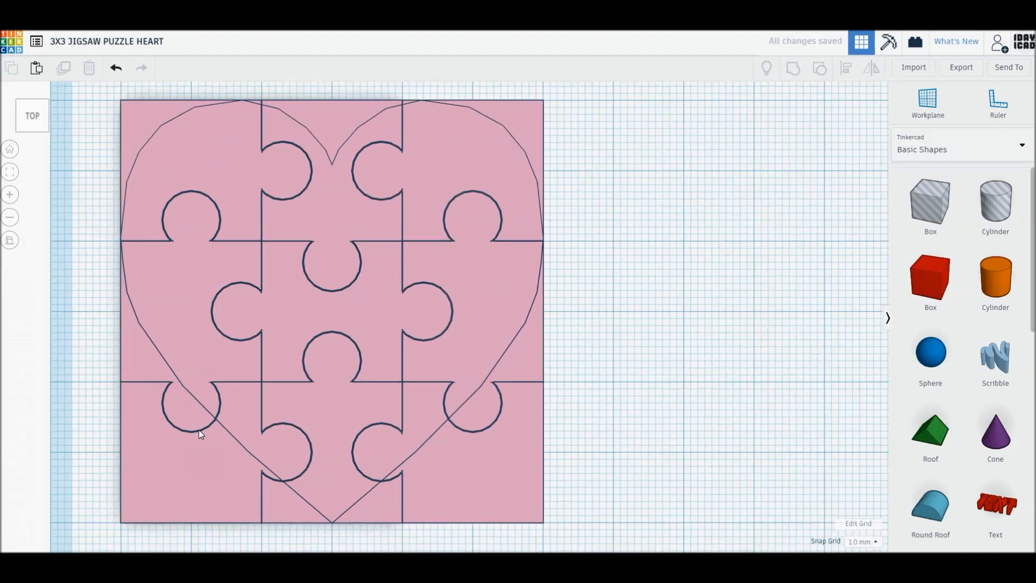
{"action": "middle_click_drag", "start_coordinate": [308, 430], "coordinate": [353, 430]}
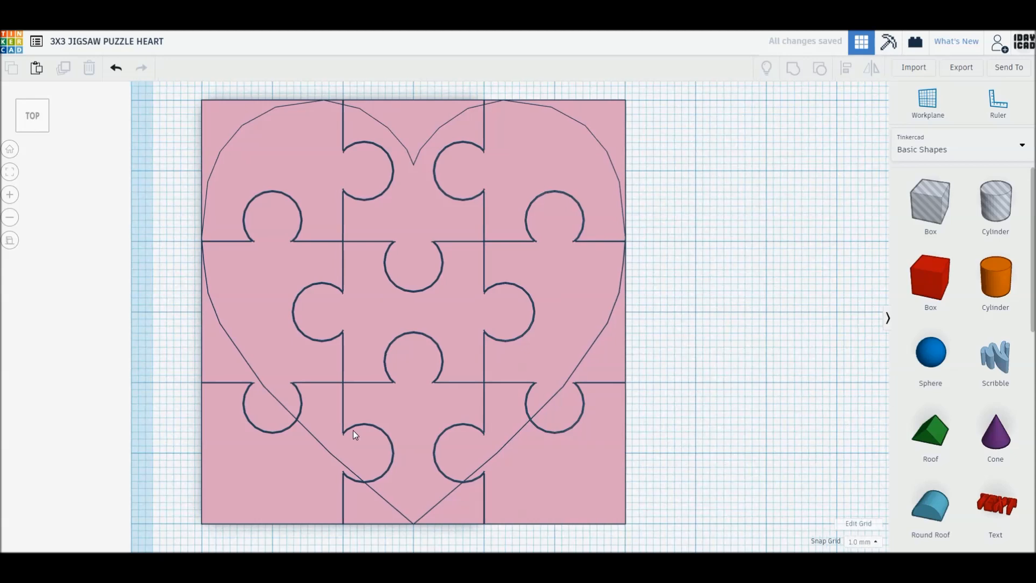
{"action": "scroll", "coordinate": [400, 477], "scroll_direction": "up", "scroll_amount": 1}
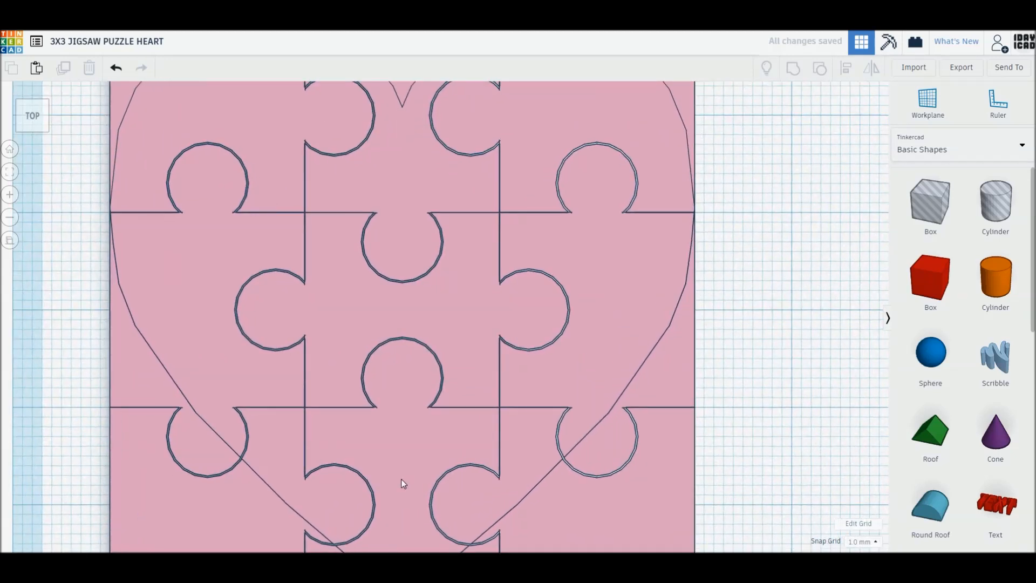
{"action": "middle_click_drag", "start_coordinate": [401, 479], "coordinate": [400, 551]}
{"action": "left_click", "coordinate": [10, 171]}
{"action": "left_click", "coordinate": [9, 240]}
Step: Move all nine puzzle pieces together to the middle of the workplane and tilt them upright by 45°
{"action": "left_click", "coordinate": [9, 150]}
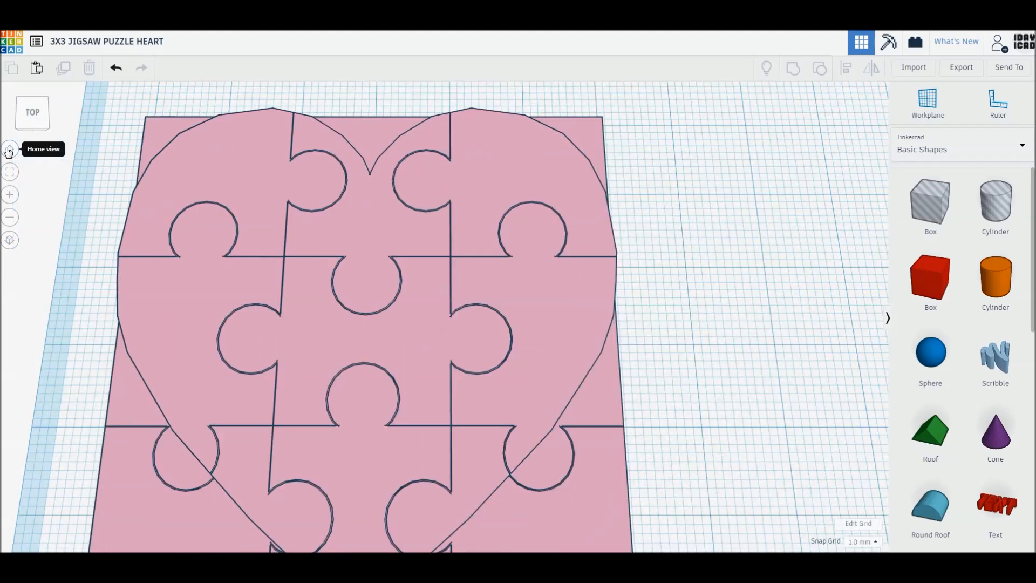
{"action": "key", "text": "ctrl+a"}
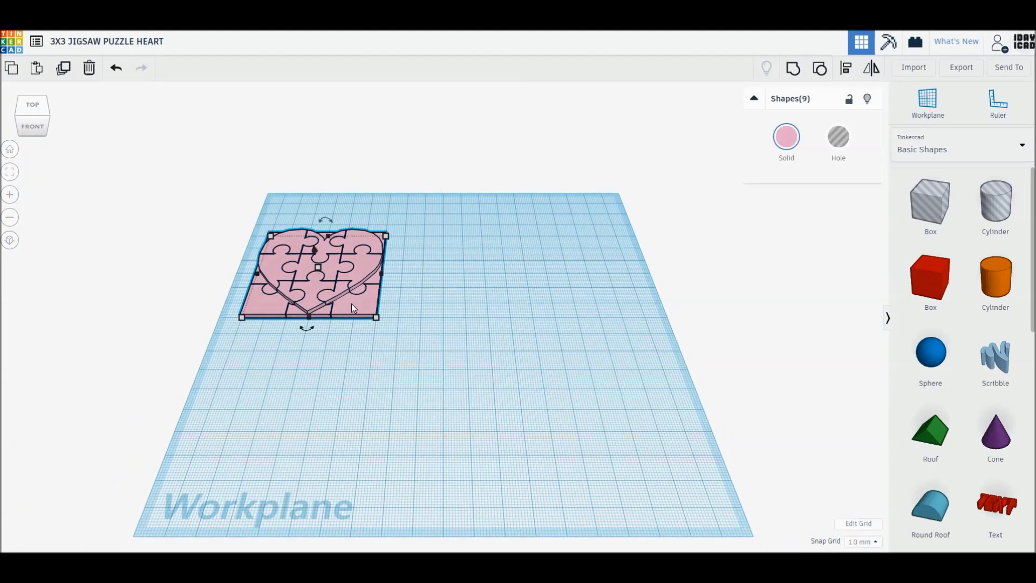
{"action": "left_click_drag", "start_coordinate": [354, 304], "coordinate": [490, 371]}
{"action": "right_click_drag", "start_coordinate": [490, 372], "coordinate": [559, 325]}
{"action": "mouse_move", "coordinate": [528, 302]}
{"action": "left_click_drag", "start_coordinate": [527, 306], "coordinate": [530, 313]}
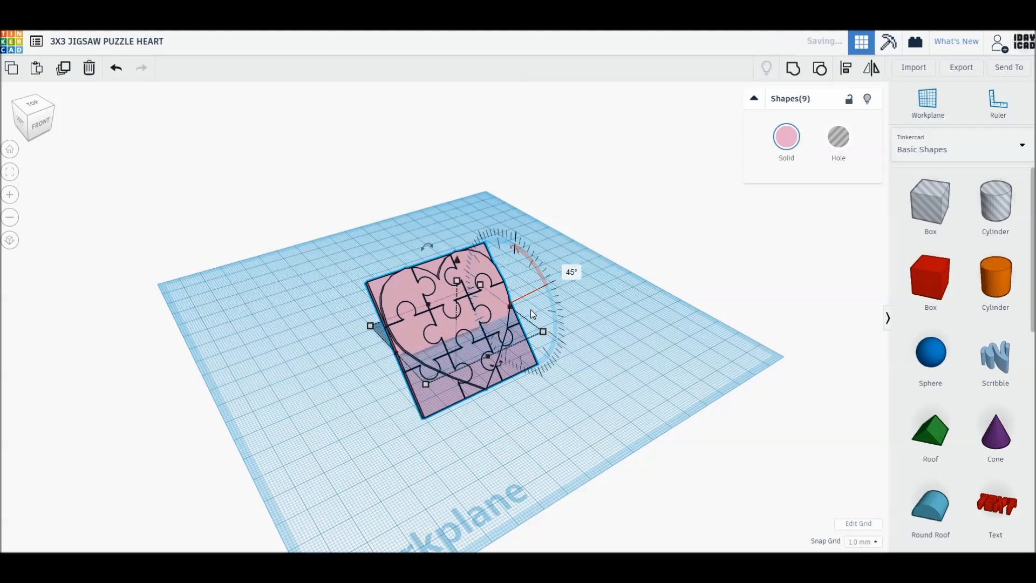
Step: Examine the tilted puzzle in orthographic and perspective projection, from the home view and fitted to the screen
{"action": "left_click", "coordinate": [9, 241]}
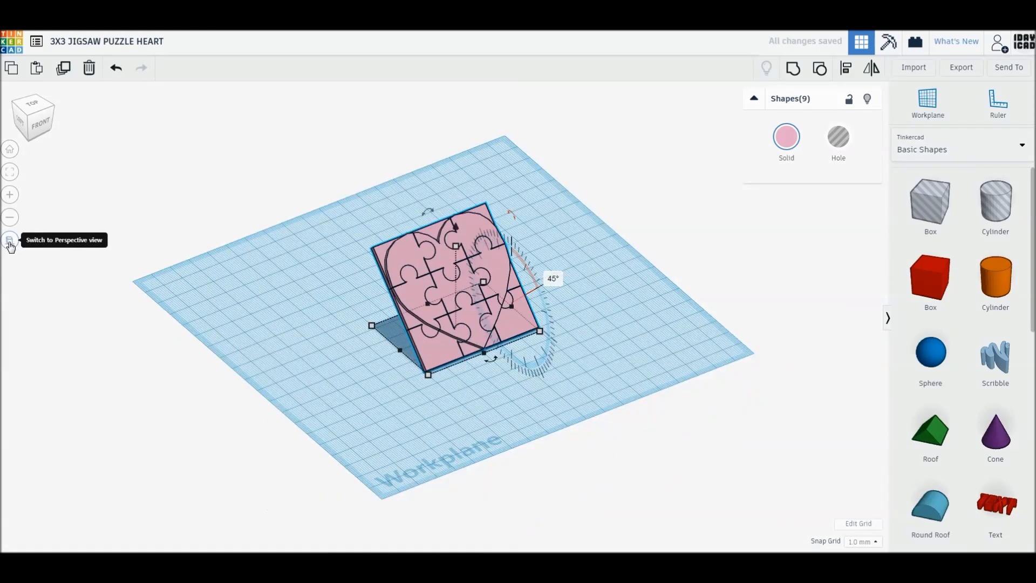
{"action": "left_click", "coordinate": [10, 241]}
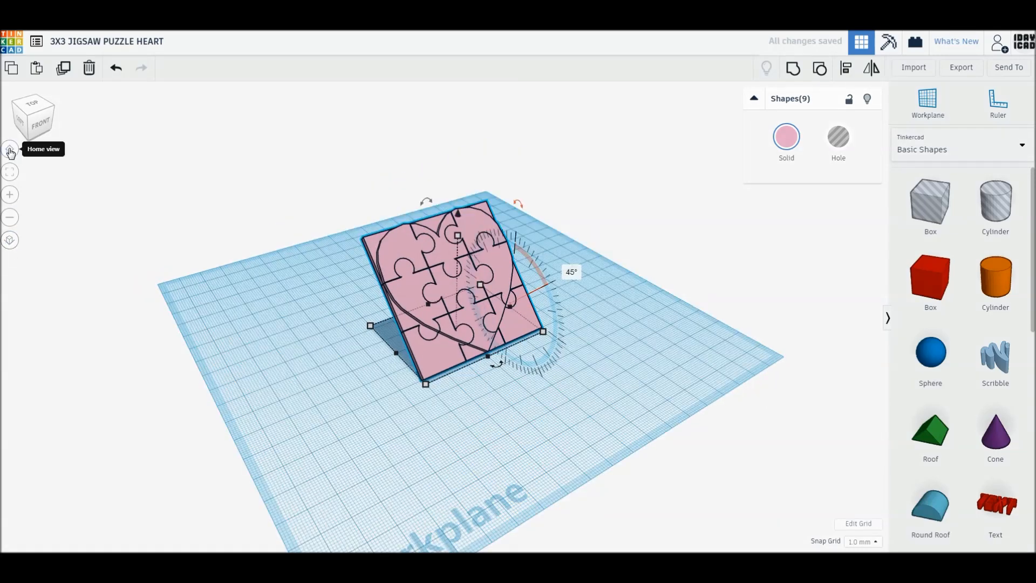
{"action": "left_click", "coordinate": [10, 151]}
{"action": "left_click", "coordinate": [10, 173]}
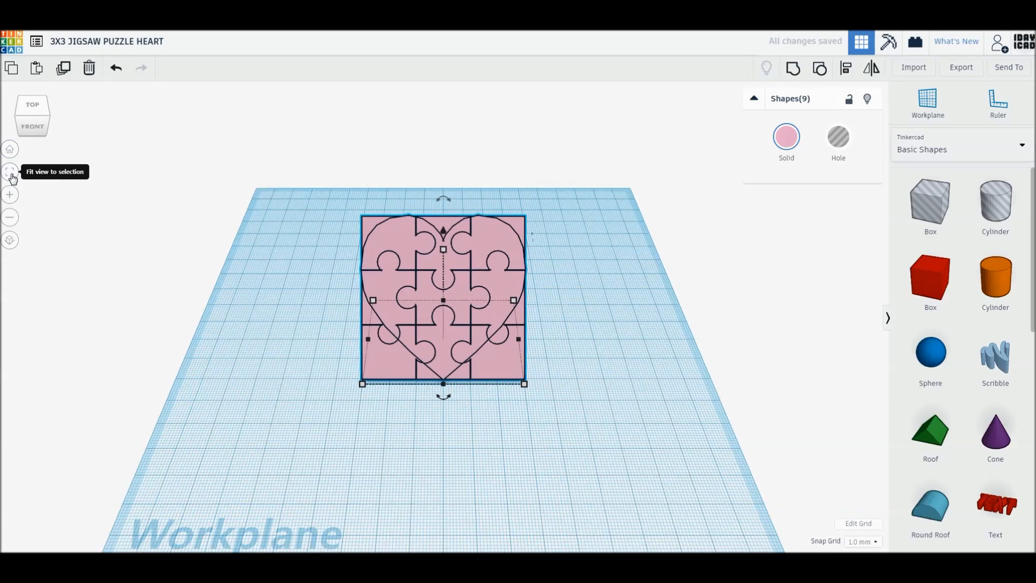
{"action": "left_click", "coordinate": [155, 320]}
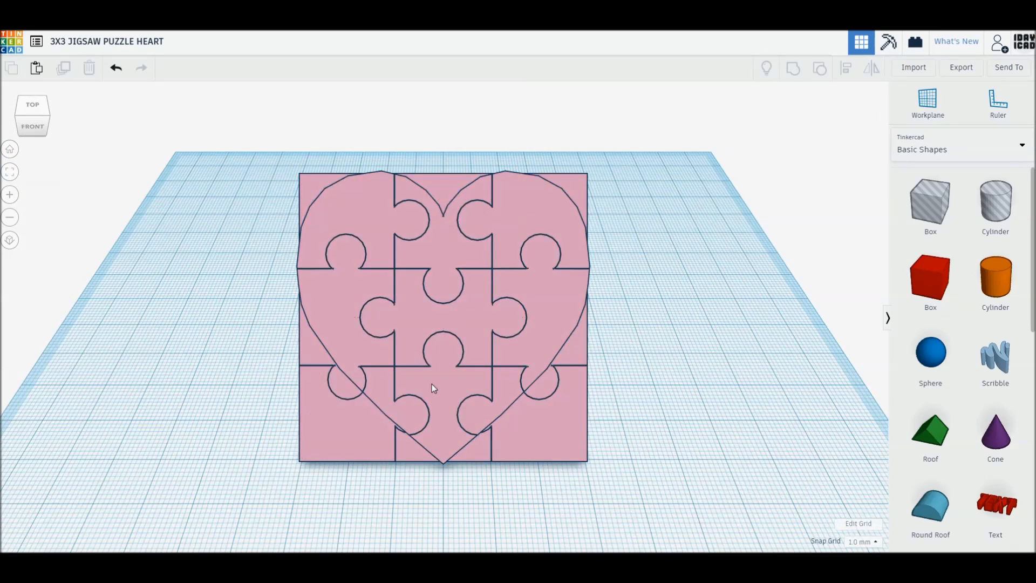
{"action": "scroll", "coordinate": [439, 357], "scroll_direction": "down", "scroll_amount": 5}
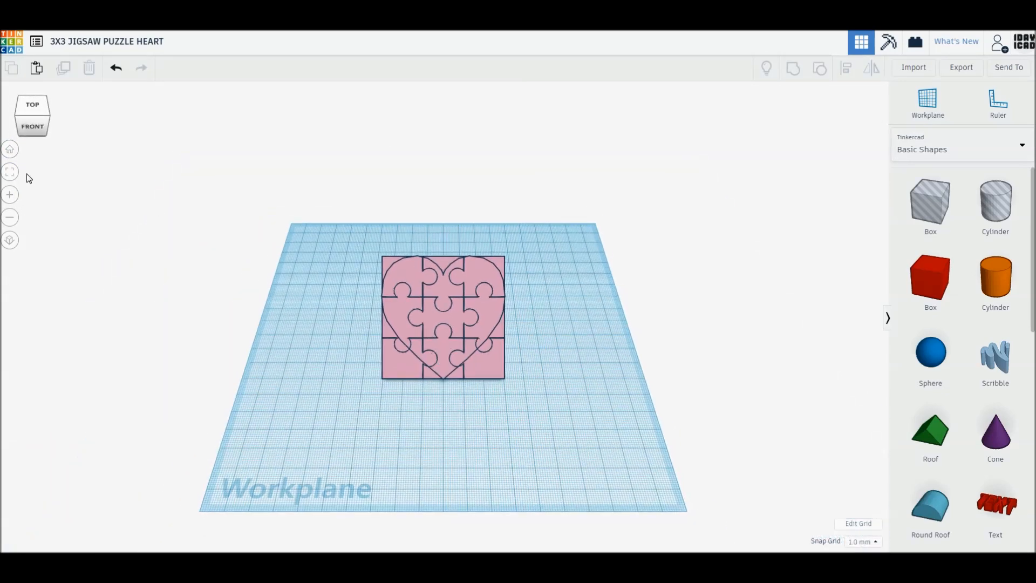
{"action": "left_click", "coordinate": [10, 173]}
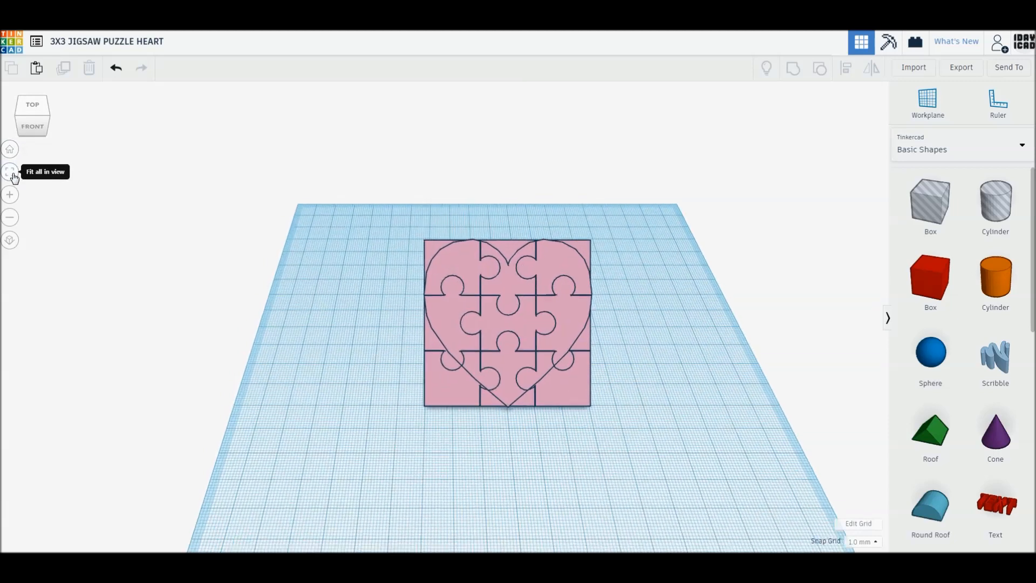
{"action": "left_click", "coordinate": [10, 151]}
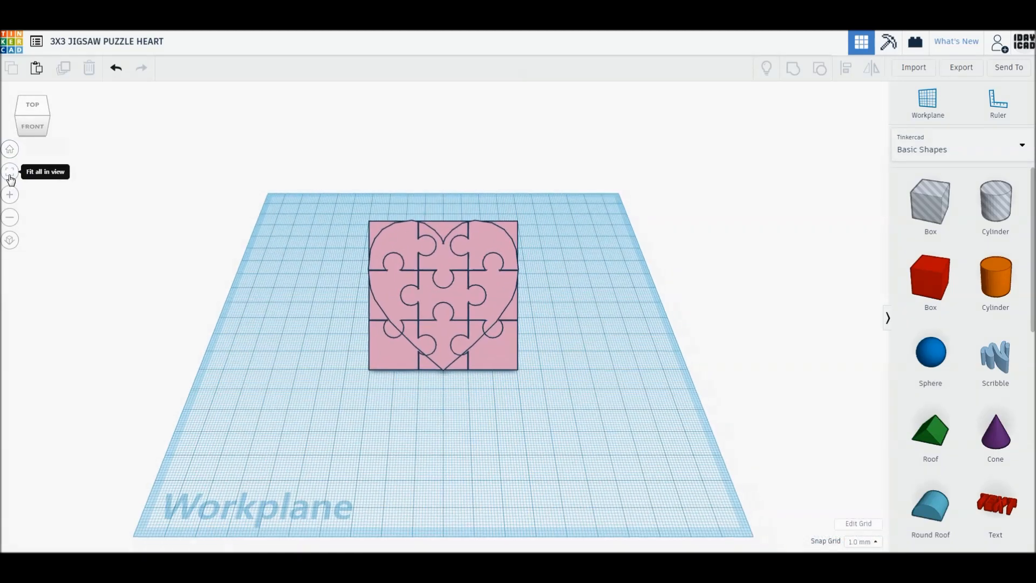
{"action": "left_click", "coordinate": [11, 178]}
{"action": "left_click", "coordinate": [10, 151]}
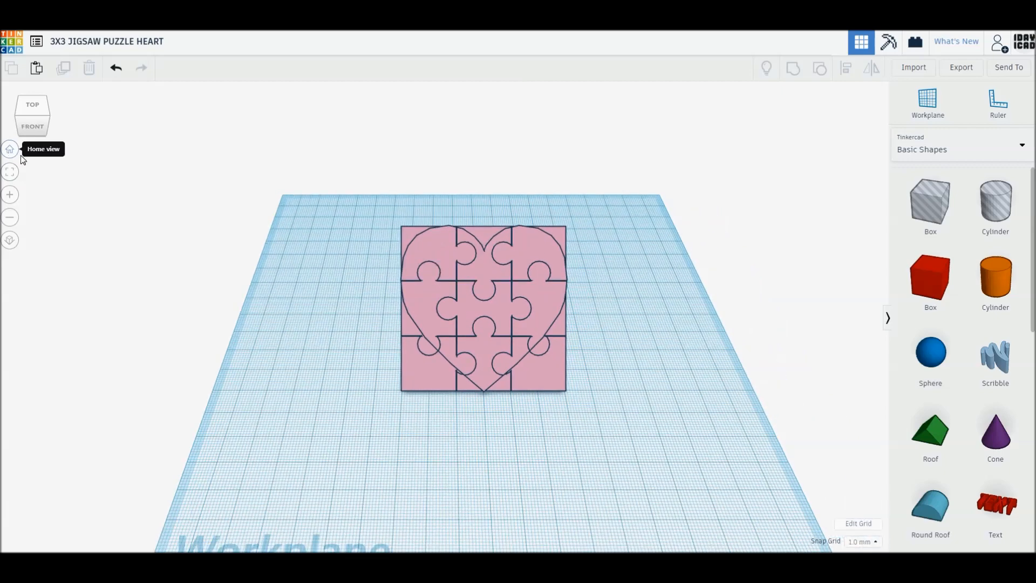
{"action": "key", "text": "ctrl+a"}
{"action": "left_click", "coordinate": [16, 173]}
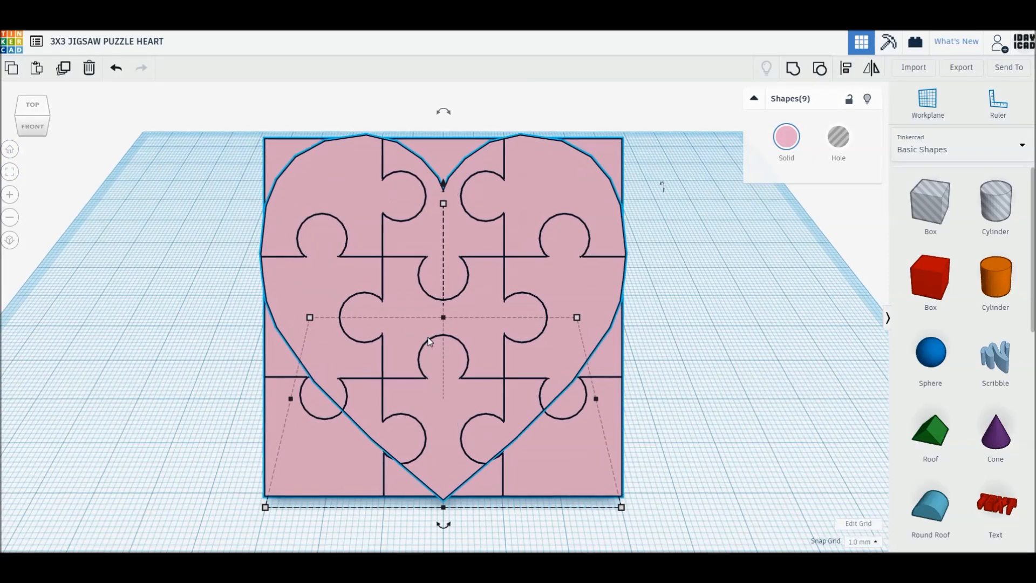
{"action": "left_click", "coordinate": [726, 416]}
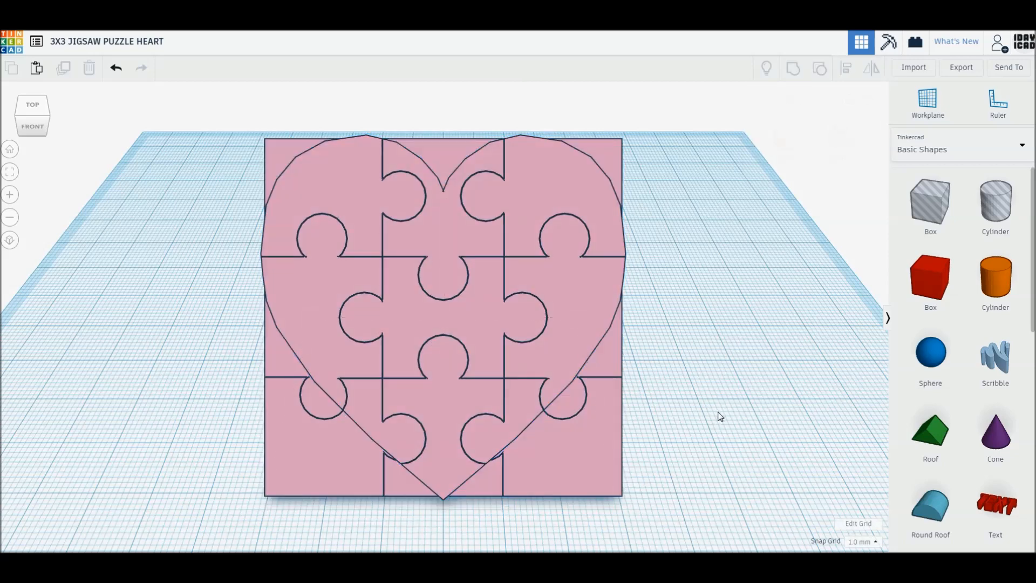